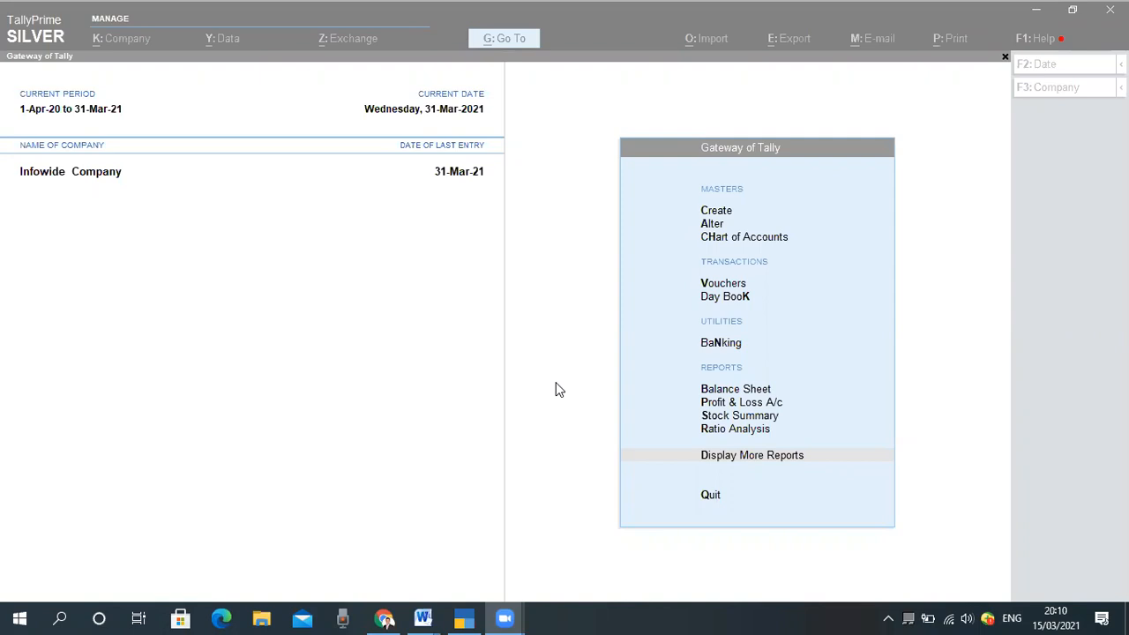
Open the Chart of Accounts for the company to bring up its list of masters
{"action": "left_click", "coordinate": [558, 390]}
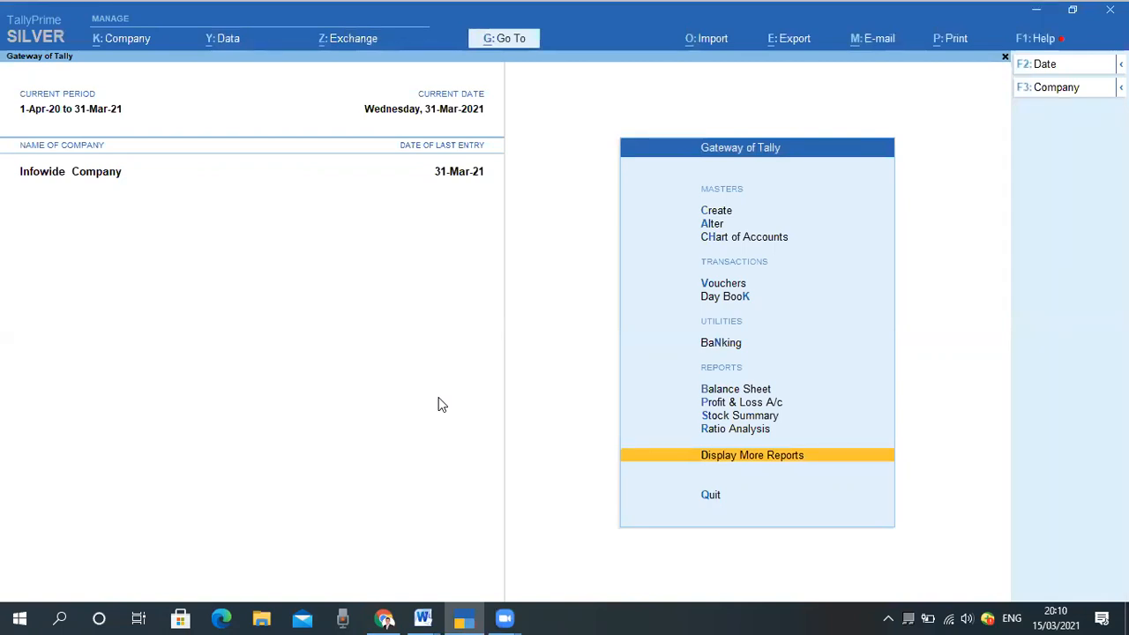
{"action": "key", "text": "Up"}
{"action": "key", "text": "Up"}
{"action": "key", "text": "Up"}
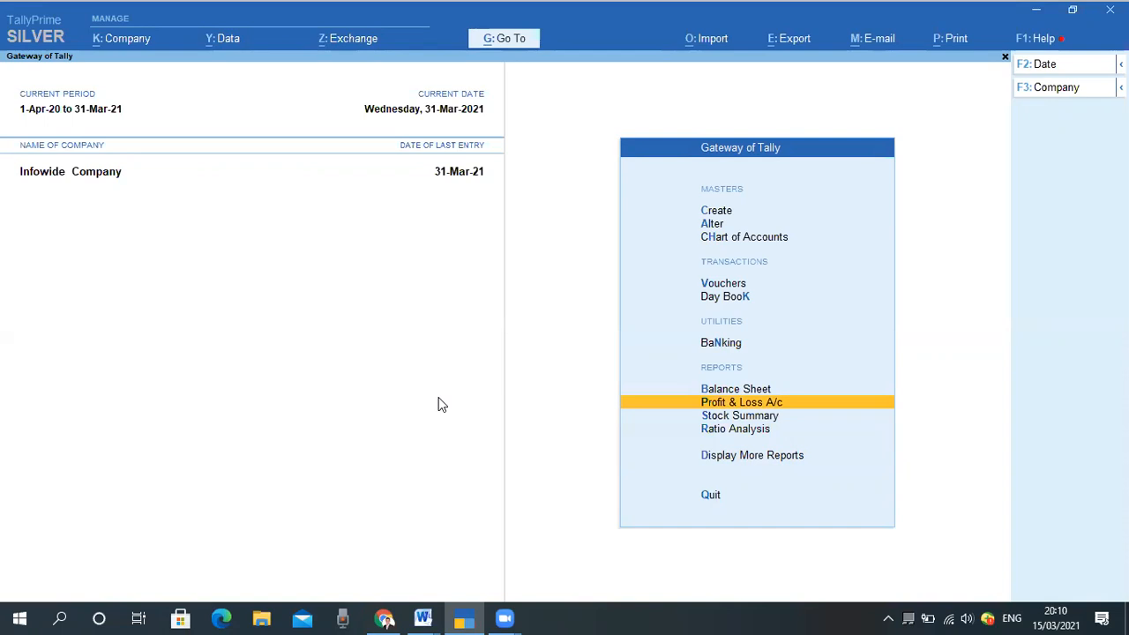
{"action": "key", "text": "Up"}
{"action": "key", "text": "Up"}
{"action": "key", "text": "Down"}
{"action": "key", "text": "Down"}
{"action": "key", "text": "Up"}
{"action": "key", "text": "Up"}
{"action": "key", "text": "Up"}
{"action": "key", "text": "Up"}
{"action": "key", "text": "Up"}
{"action": "key", "text": "Up"}
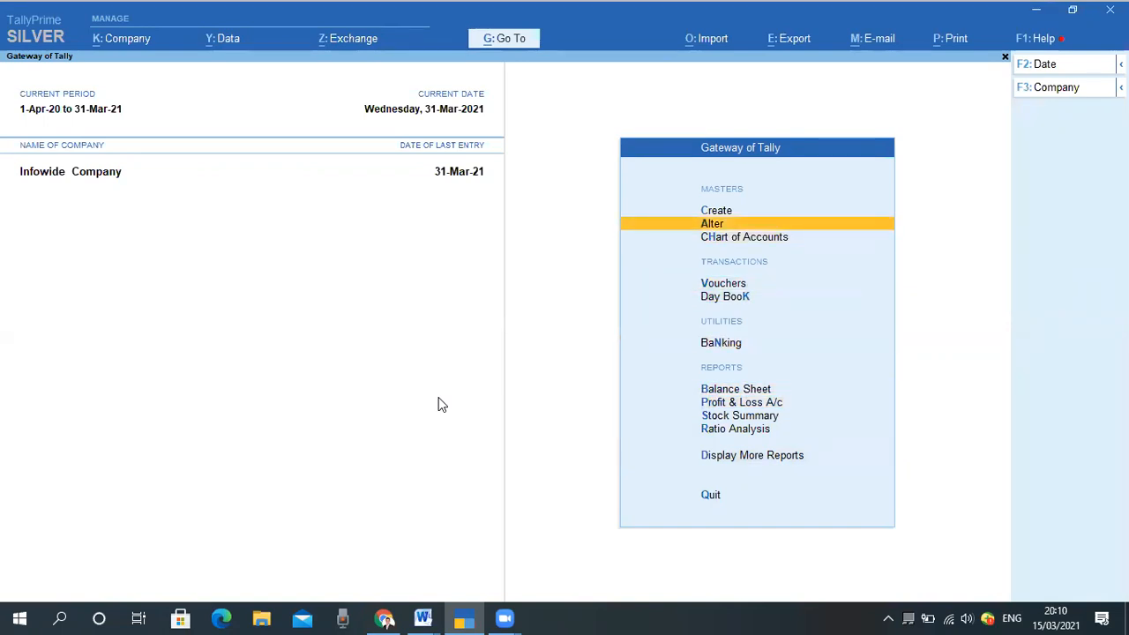
{"action": "key", "text": "Up"}
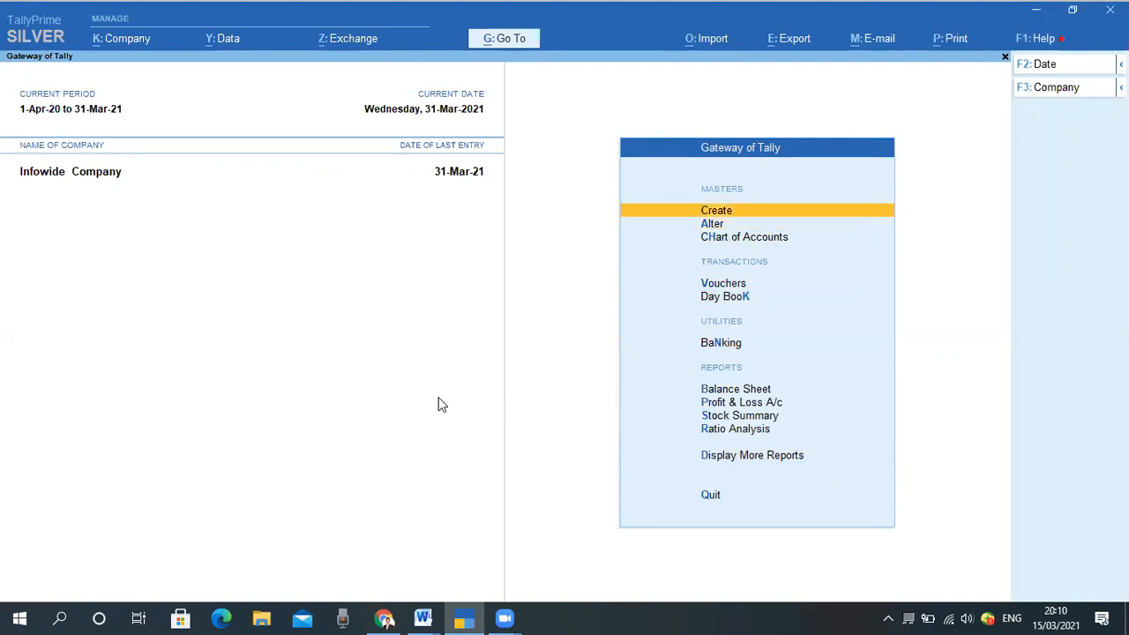
{"action": "key", "text": "Down"}
{"action": "key", "text": "Down"}
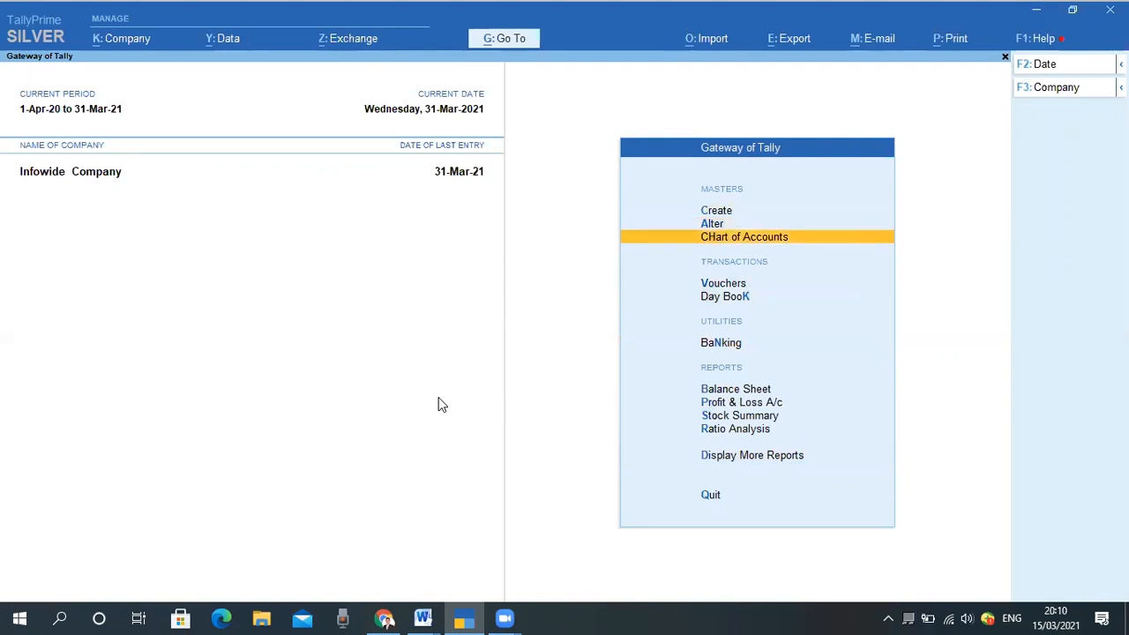
{"action": "key", "text": "Return"}
Display the list of ledgers from the accounting masters
{"action": "key", "text": "Down"}
{"action": "key", "text": "Up"}
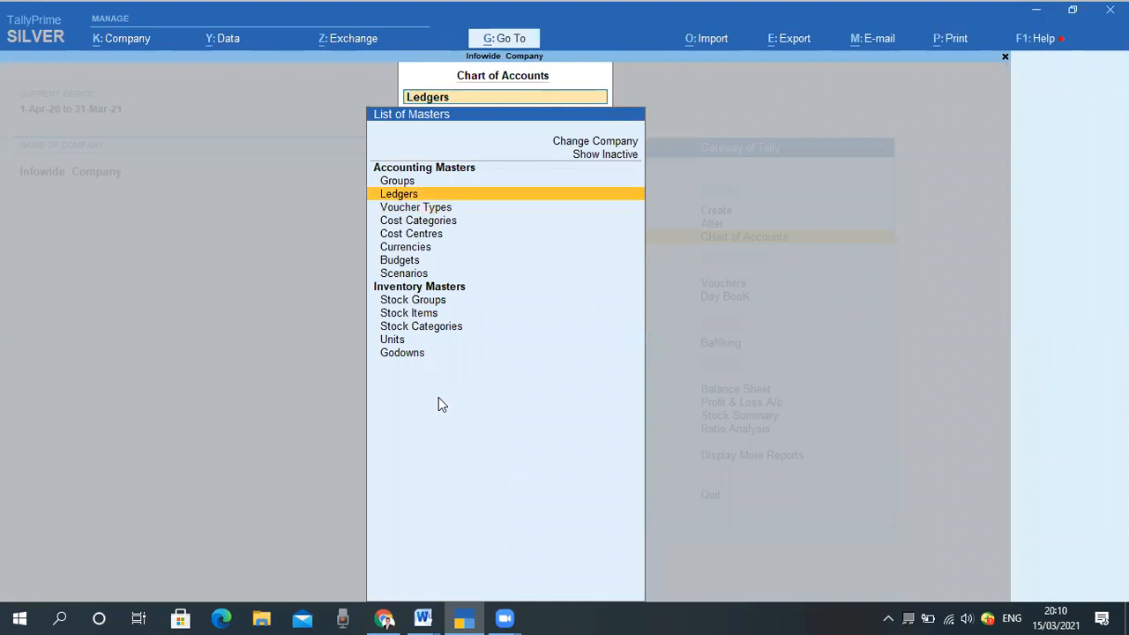
{"action": "key", "text": "Down"}
{"action": "key", "text": "Up"}
{"action": "key", "text": "Down"}
{"action": "key", "text": "Down"}
{"action": "key", "text": "Up"}
{"action": "key", "text": "Up"}
{"action": "key", "text": "Up"}
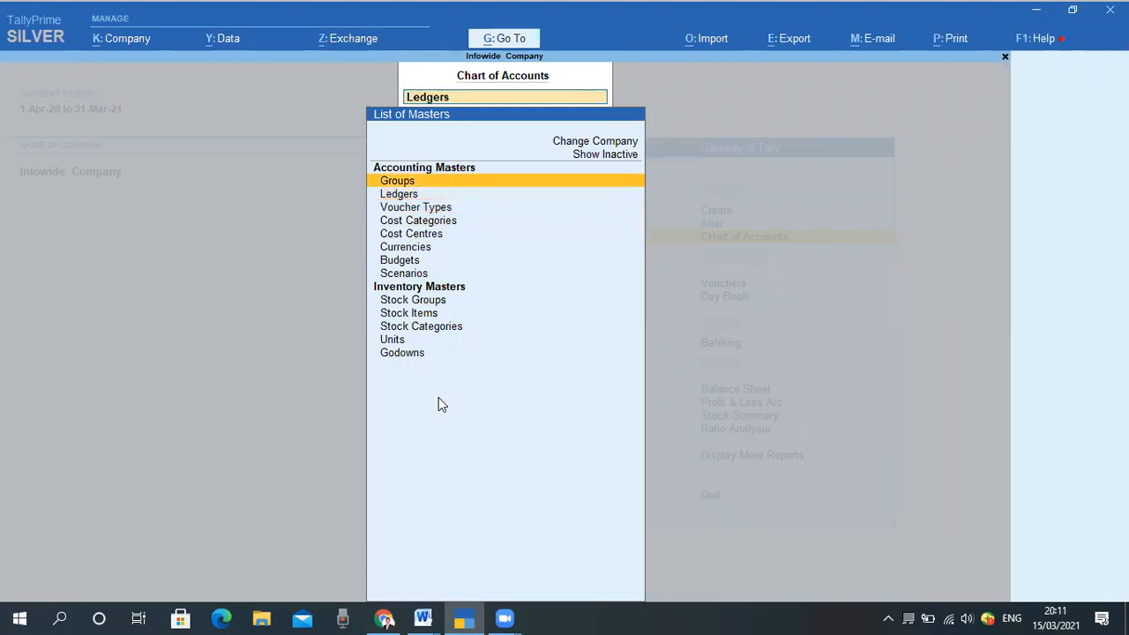
{"action": "key", "text": "Return"}
{"action": "key", "text": "Escape"}
{"action": "key", "text": "Down"}
{"action": "key", "text": "Return"}
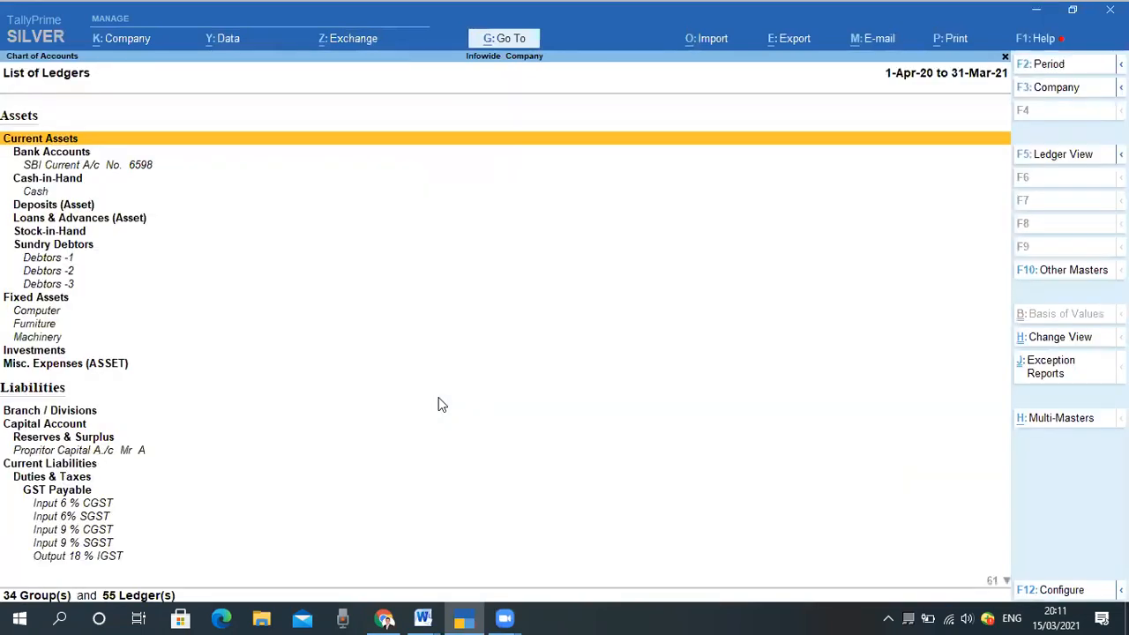
Examine the ledgers under each group from Current Assets through Liabilities down to the Direct Expenses groups
{"action": "key", "text": "Down"}
{"action": "key", "text": "Down"}
{"action": "key", "text": "Down"}
{"action": "key", "text": "Down"}
{"action": "key", "text": "Down"}
{"action": "key", "text": "Down"}
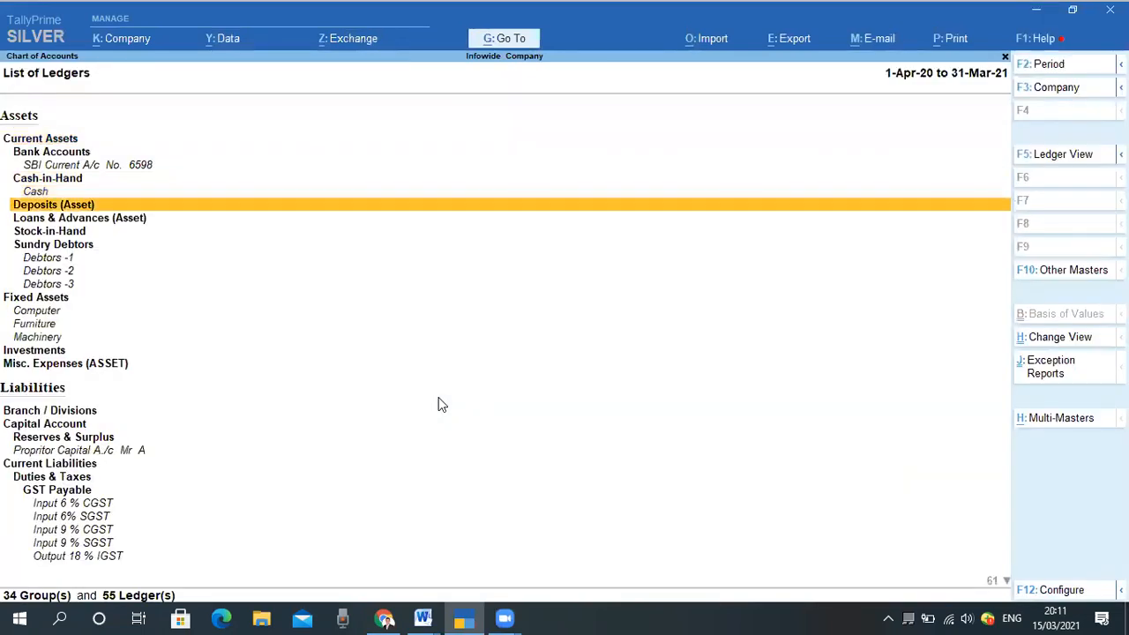
{"action": "key", "text": "Down"}
{"action": "key", "text": "Down"}
{"action": "key", "text": "Down"}
{"action": "key", "text": "Down"}
{"action": "key", "text": "Down"}
{"action": "key", "text": "Down"}
{"action": "key", "text": "Down"}
{"action": "key", "text": "Down"}
{"action": "key", "text": "Down"}
{"action": "key", "text": "Down"}
{"action": "key", "text": "Down"}
{"action": "key", "text": "Down"}
{"action": "key", "text": "Down"}
{"action": "key", "text": "Down"}
{"action": "key", "text": "Down"}
{"action": "key", "text": "Down"}
{"action": "key", "text": "Down"}
{"action": "key", "text": "Down"}
{"action": "key", "text": "Down"}
{"action": "key", "text": "Down"}
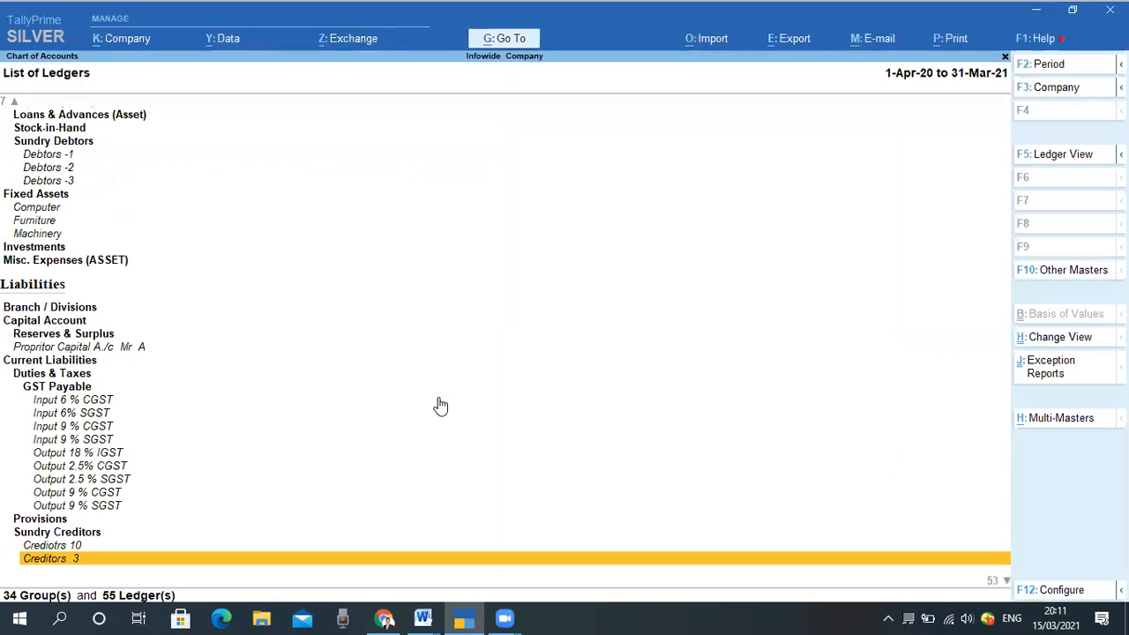
{"action": "key", "text": "Down"}
{"action": "key", "text": "Down"}
{"action": "key", "text": "Down"}
{"action": "key", "text": "Down"}
{"action": "key", "text": "Down"}
{"action": "key", "text": "Down"}
{"action": "key", "text": "Down"}
{"action": "key", "text": "Down"}
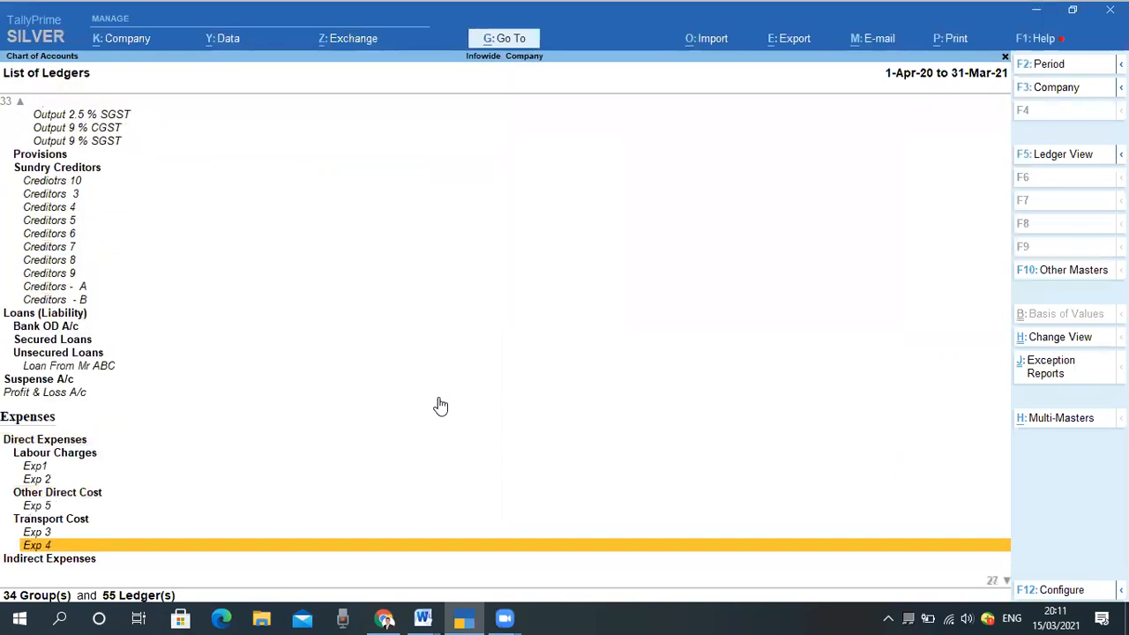
Review the ledger list back up from the expense ledgers through Sundry Creditors and Duties & Taxes to Current Assets
{"action": "key", "text": "Up"}
{"action": "key", "text": "Up"}
{"action": "key", "text": "Up"}
{"action": "key", "text": "Up"}
{"action": "key", "text": "Up"}
{"action": "key", "text": "Up"}
{"action": "key", "text": "Up"}
{"action": "key", "text": "Up"}
{"action": "key", "text": "Up"}
{"action": "key", "text": "Up"}
{"action": "key", "text": "Up"}
{"action": "key", "text": "Up"}
{"action": "key", "text": "Up"}
{"action": "key", "text": "Up"}
{"action": "key", "text": "Up"}
{"action": "key", "text": "Up"}
{"action": "key", "text": "Up"}
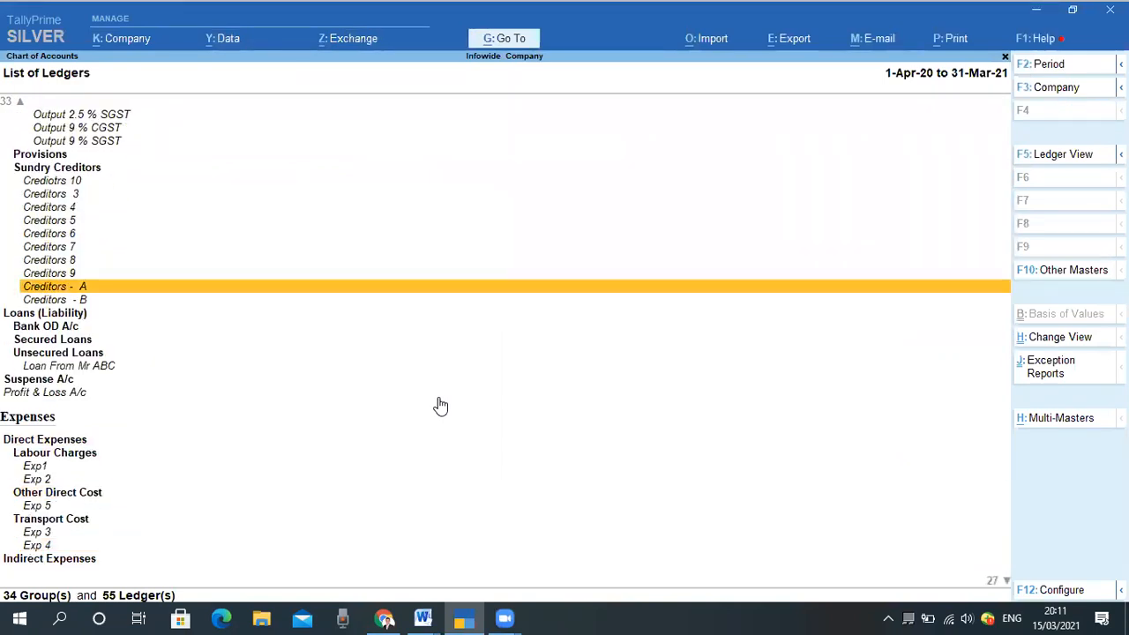
{"action": "key", "text": "Up"}
{"action": "key", "text": "Up"}
{"action": "key", "text": "Up"}
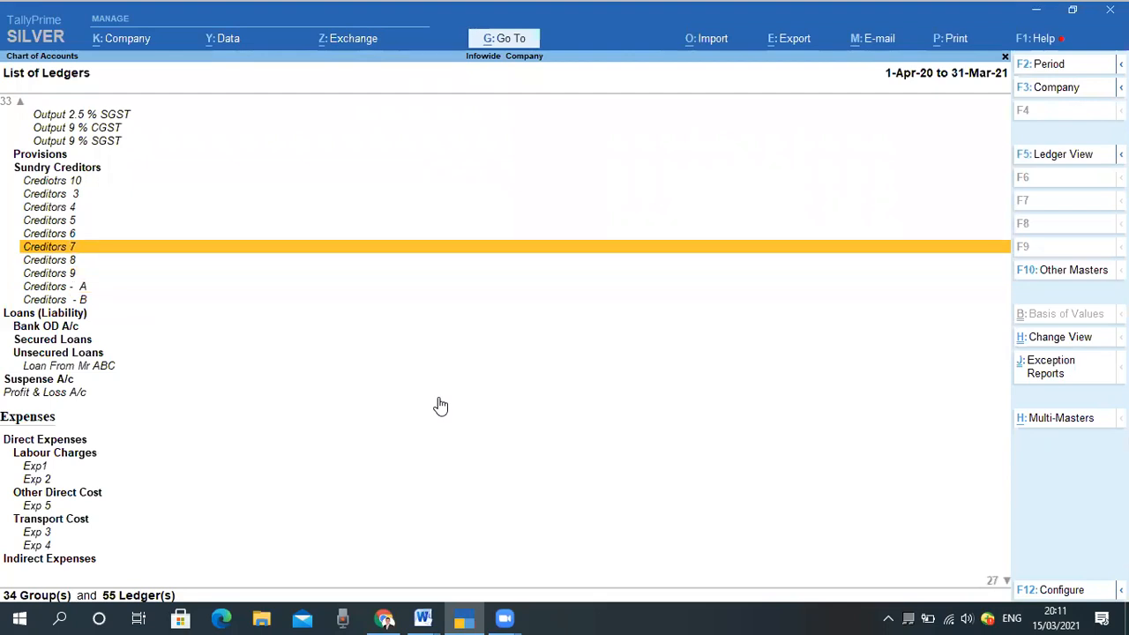
{"action": "key", "text": "Up"}
{"action": "key", "text": "Up"}
{"action": "key", "text": "Up"}
{"action": "key", "text": "Up"}
{"action": "key", "text": "Up"}
{"action": "key", "text": "Up"}
{"action": "key", "text": "Up"}
{"action": "key", "text": "Up"}
{"action": "key", "text": "Up"}
{"action": "key", "text": "Up"}
{"action": "key", "text": "Up"}
{"action": "key", "text": "Up"}
{"action": "key", "text": "Up"}
{"action": "key", "text": "Up"}
{"action": "key", "text": "Up"}
{"action": "key", "text": "Up"}
{"action": "key", "text": "Up"}
{"action": "key", "text": "Up"}
{"action": "key", "text": "Up"}
{"action": "key", "text": "Up"}
{"action": "key", "text": "Up"}
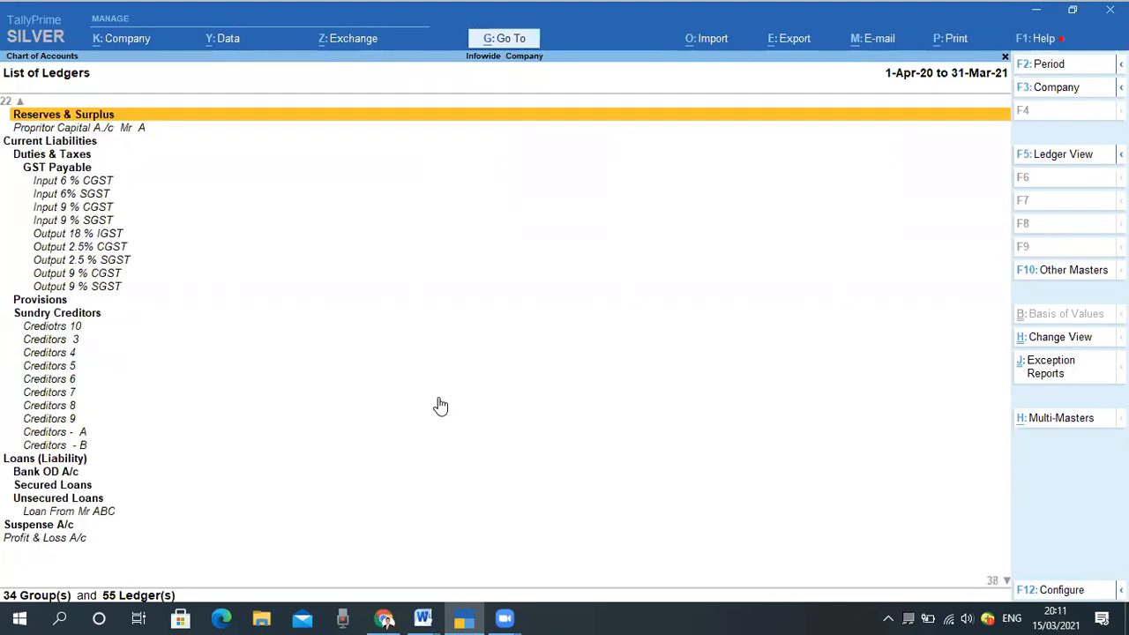
{"action": "key", "text": "Up"}
{"action": "key", "text": "Up"}
{"action": "key", "text": "Up"}
{"action": "key", "text": "Up"}
{"action": "key", "text": "Up"}
{"action": "key", "text": "Up"}
{"action": "key", "text": "Up"}
{"action": "key", "text": "Up"}
{"action": "key", "text": "Up"}
{"action": "key", "text": "Up"}
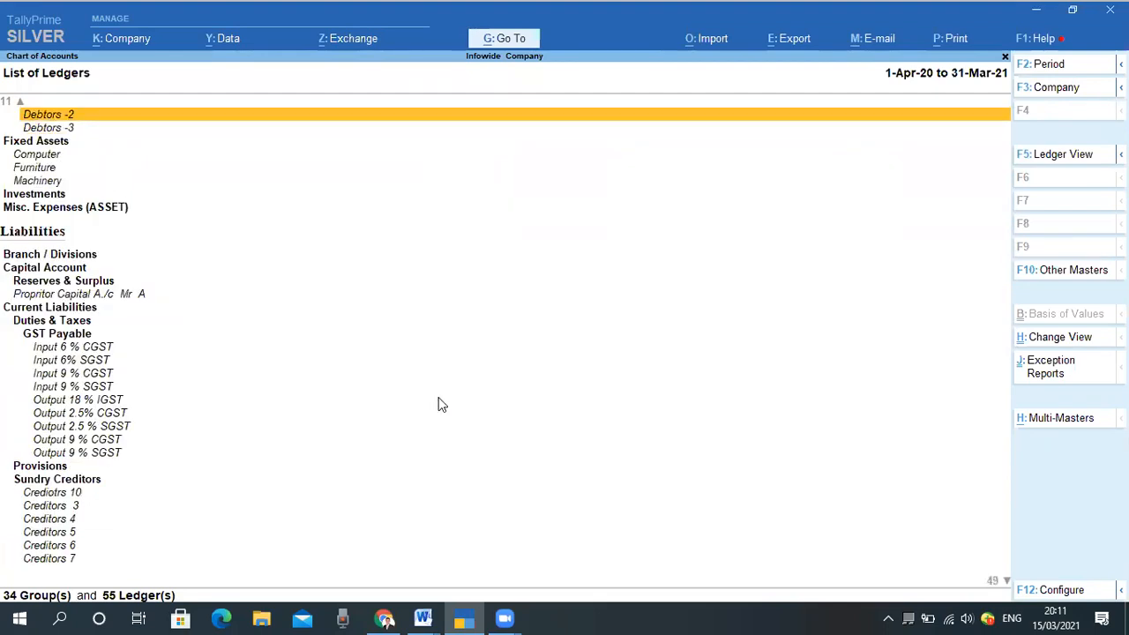
{"action": "key", "text": "Up"}
{"action": "key", "text": "Up"}
{"action": "key", "text": "Up"}
{"action": "key", "text": "Up"}
{"action": "key", "text": "Up"}
{"action": "key", "text": "Up"}
{"action": "key", "text": "Up"}
{"action": "key", "text": "Up"}
{"action": "key", "text": "Up"}
{"action": "key", "text": "Up"}
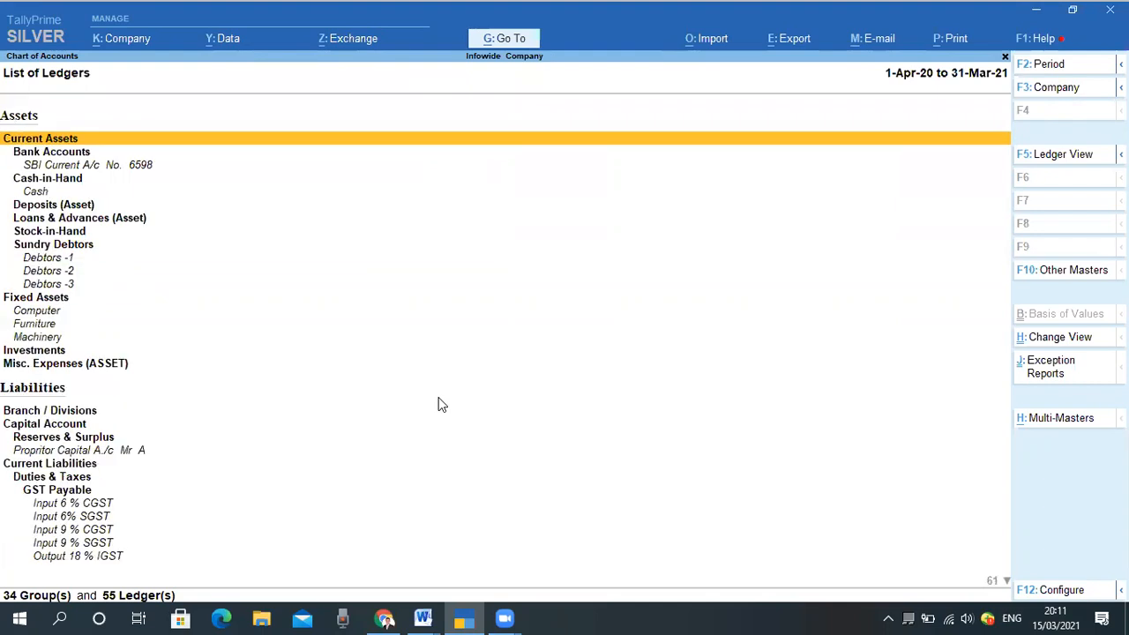
Look through the asset ledgers again, from Current Assets down to the Sundry Debtors ledgers
{"action": "key", "text": "Down"}
{"action": "key", "text": "Down"}
{"action": "key", "text": "Down"}
{"action": "key", "text": "Down"}
{"action": "key", "text": "Down"}
{"action": "key", "text": "Down"}
{"action": "key", "text": "Down"}
{"action": "key", "text": "Down"}
{"action": "key", "text": "Down"}
{"action": "key", "text": "Down"}
{"action": "key", "text": "Down"}
{"action": "key", "text": "Down"}
{"action": "key", "text": "Down"}
{"action": "key", "text": "Down"}
{"action": "key", "text": "Down"}
{"action": "key", "text": "Down"}
{"action": "key", "text": "Down"}
{"action": "key", "text": "Down"}
{"action": "key", "text": "Down"}
{"action": "key", "text": "Down"}
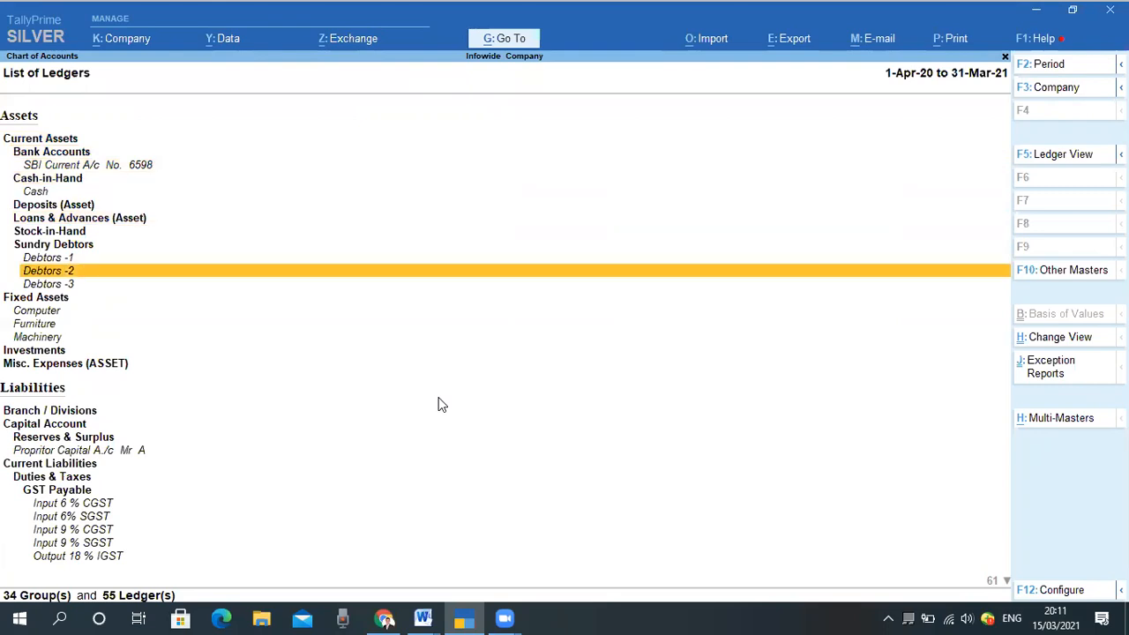
Review the ledgers from Sundry Debtors down through the liabilities and expense groups to Sales Accounts
{"action": "key", "text": "Down"}
{"action": "key", "text": "Down"}
{"action": "key", "text": "Down"}
{"action": "key", "text": "Down"}
{"action": "key", "text": "Down"}
{"action": "key", "text": "Down"}
{"action": "key", "text": "Down"}
{"action": "key", "text": "Down"}
{"action": "key", "text": "Down"}
{"action": "key", "text": "Down"}
{"action": "key", "text": "Down"}
{"action": "key", "text": "Down"}
{"action": "key", "text": "Down"}
{"action": "key", "text": "Down"}
{"action": "key", "text": "Down"}
{"action": "key", "text": "Down"}
{"action": "key", "text": "Down"}
{"action": "key", "text": "Down"}
{"action": "key", "text": "Down"}
{"action": "key", "text": "Down"}
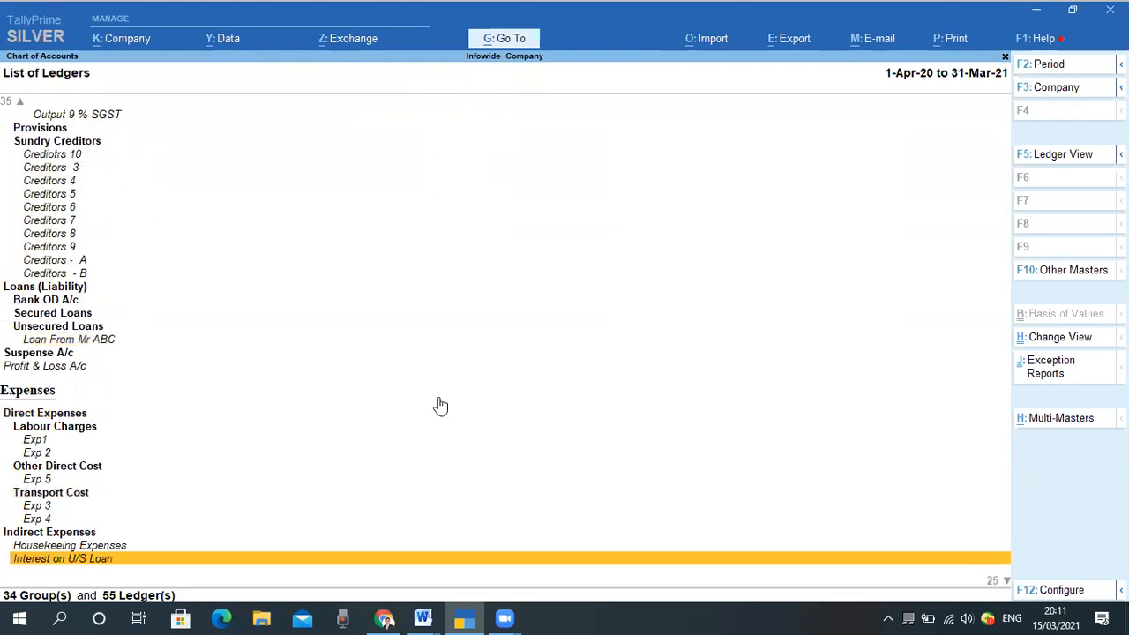
{"action": "key", "text": "Down"}
{"action": "key", "text": "Down"}
{"action": "key", "text": "Down"}
{"action": "key", "text": "Down"}
{"action": "key", "text": "Down"}
{"action": "key", "text": "Down"}
{"action": "key", "text": "Down"}
{"action": "key", "text": "Down"}
{"action": "key", "text": "Down"}
{"action": "key", "text": "Down"}
{"action": "key", "text": "Down"}
{"action": "key", "text": "Down"}
{"action": "key", "text": "Down"}
{"action": "key", "text": "Down"}
{"action": "key", "text": "Down"}
{"action": "key", "text": "Down"}
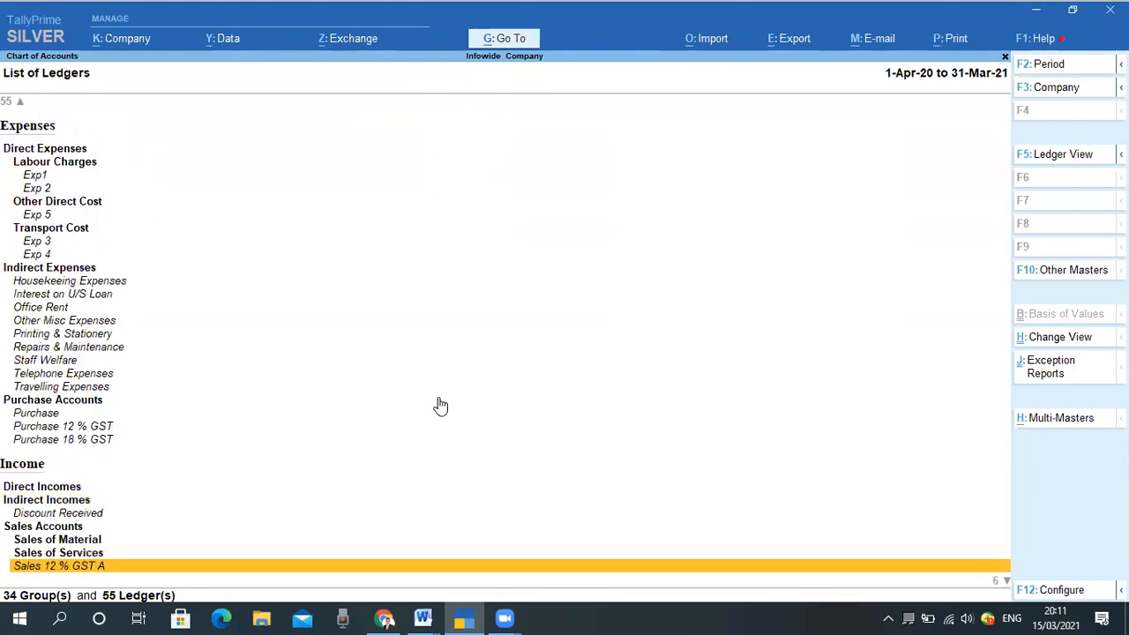
Examine the ledgers under Sales Accounts, Indirect Expenses and Purchase Accounts, including the Purchase 12 % GST and Purchase 18 % GST ledgers
{"action": "key", "text": "Up"}
{"action": "key", "text": "Up"}
{"action": "key", "text": "Up"}
{"action": "key", "text": "Up"}
{"action": "key", "text": "Up"}
{"action": "key", "text": "Up"}
{"action": "key", "text": "Up"}
{"action": "key", "text": "Up"}
{"action": "key", "text": "Up"}
{"action": "key", "text": "Up"}
{"action": "key", "text": "Up"}
{"action": "key", "text": "Up"}
{"action": "key", "text": "Up"}
{"action": "key", "text": "Up"}
{"action": "key", "text": "Up"}
{"action": "key", "text": "Up"}
{"action": "key", "text": "Up"}
{"action": "key", "text": "Up"}
{"action": "key", "text": "Up"}
{"action": "key", "text": "Up"}
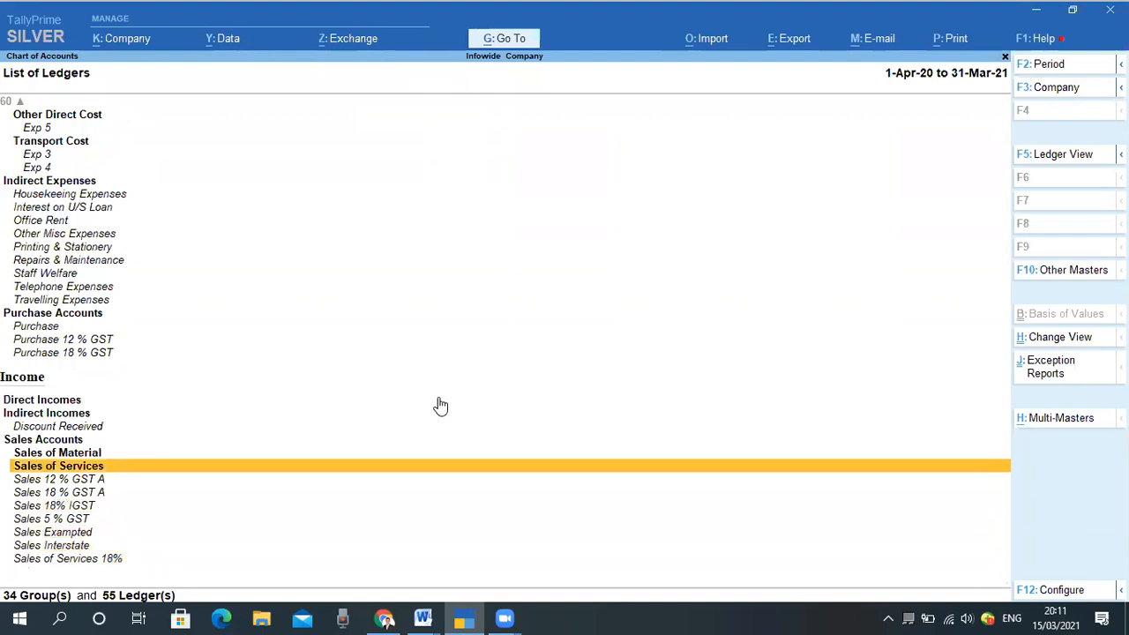
{"action": "key", "text": "Up"}
{"action": "key", "text": "Down"}
{"action": "key", "text": "Down"}
{"action": "key", "text": "Down"}
{"action": "key", "text": "Down"}
{"action": "key", "text": "Down"}
{"action": "key", "text": "Down"}
{"action": "key", "text": "Down"}
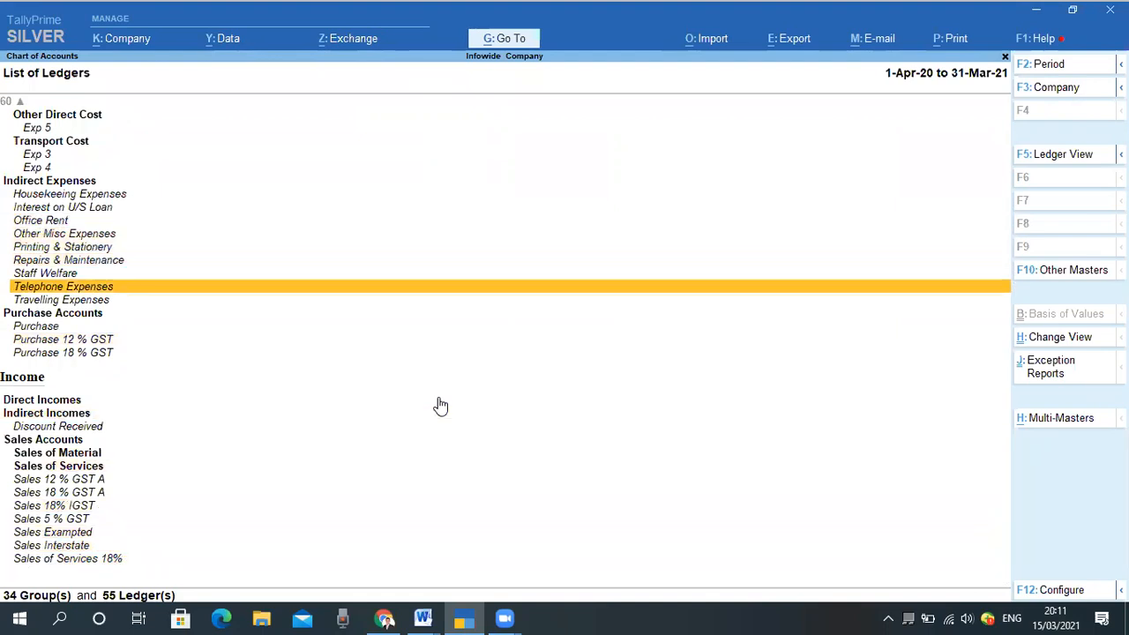
{"action": "key", "text": "Down"}
{"action": "key", "text": "Down"}
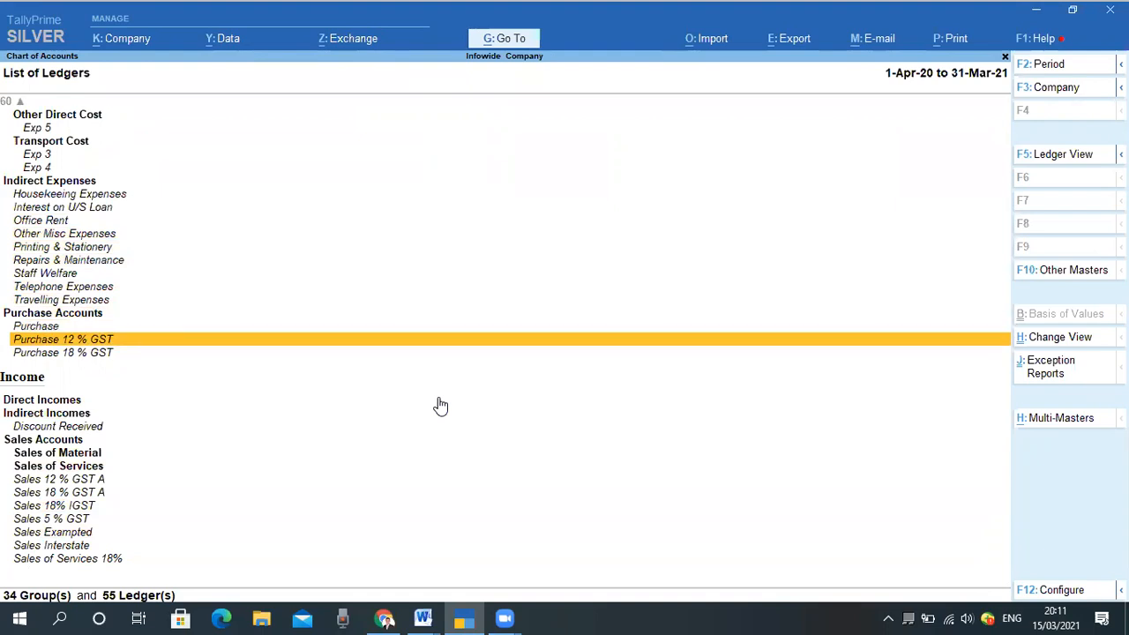
{"action": "key", "text": "Down"}
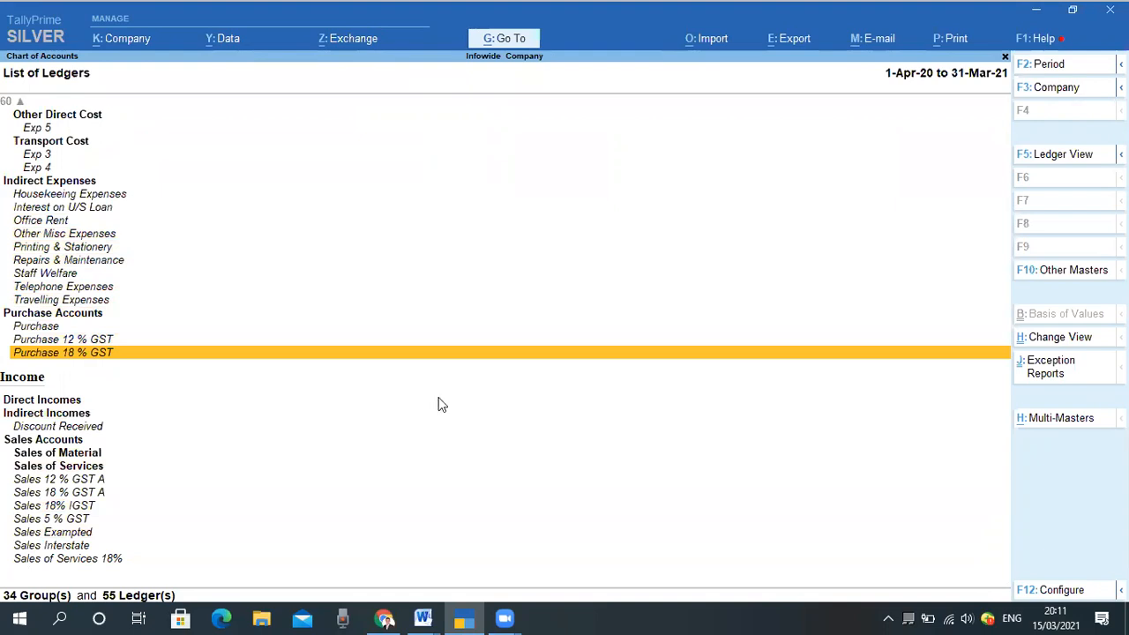
Leave the ledger list and start creating a new ledger from the accounting masters
{"action": "key", "text": "Escape"}
{"action": "key", "text": "Up"}
{"action": "key", "text": "Up"}
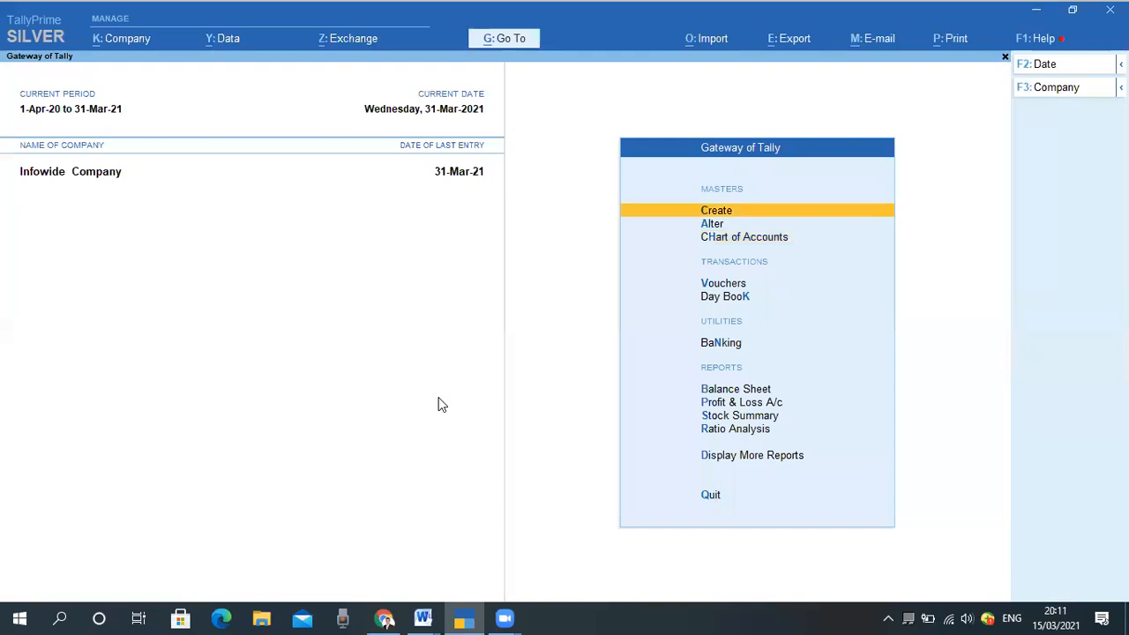
{"action": "key", "text": "Escape"}
{"action": "key", "text": "n"}
{"action": "key", "text": "Return"}
{"action": "key", "text": "Down"}
{"action": "key", "text": "Return"}
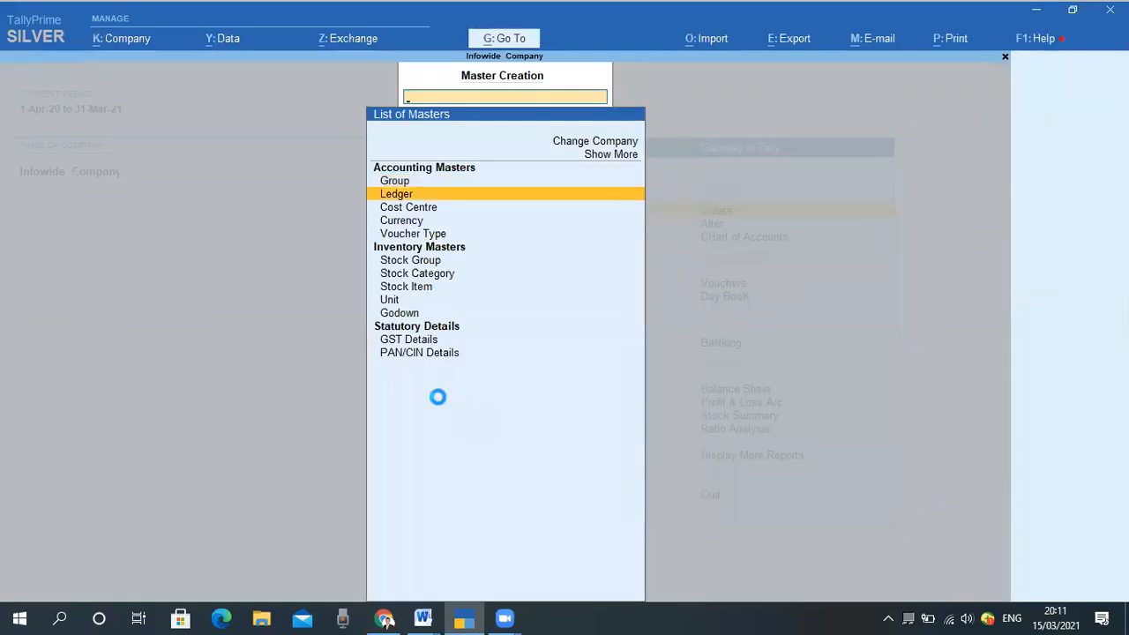
Name the new ledger "Sundry Creditors - Import" and place it under the Sundry Creditors group
{"action": "type", "text": "Sund"}
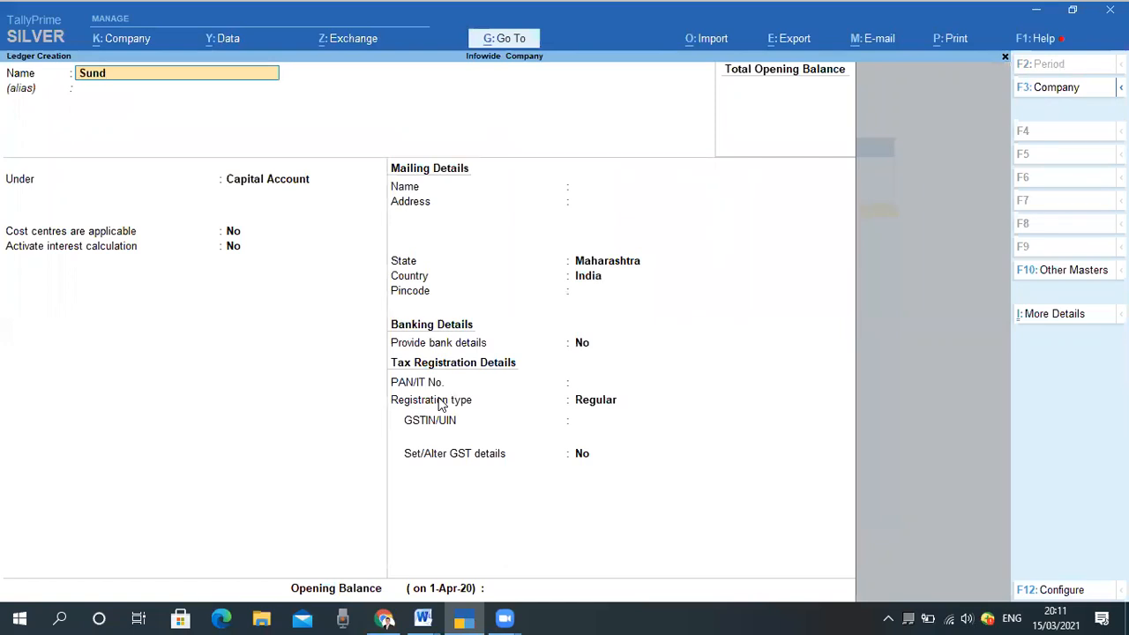
{"action": "type", "text": "ry  Creditors - Import"}
{"action": "key", "text": "Return"}
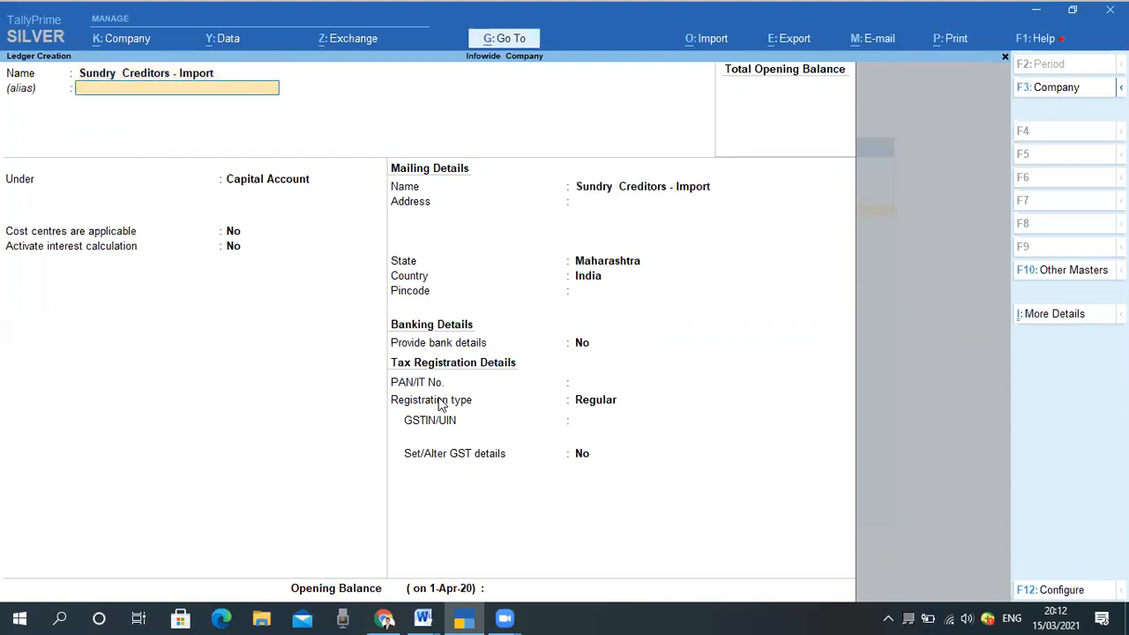
{"action": "key", "text": "Return"}
{"action": "type", "text": "Sun"}
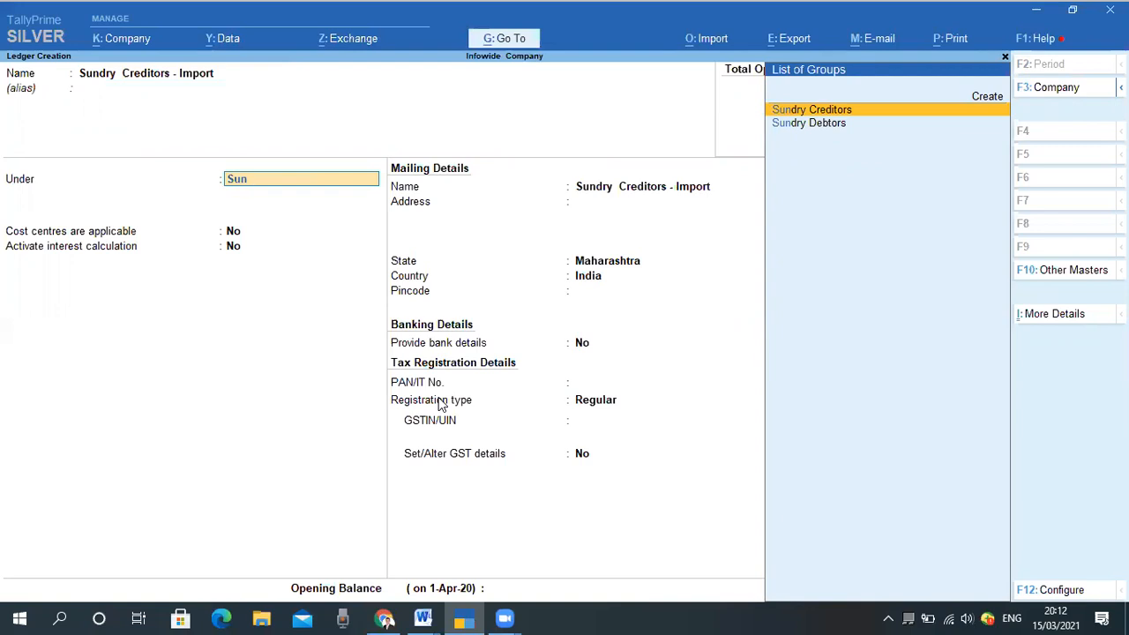
{"action": "key", "text": "Return"}
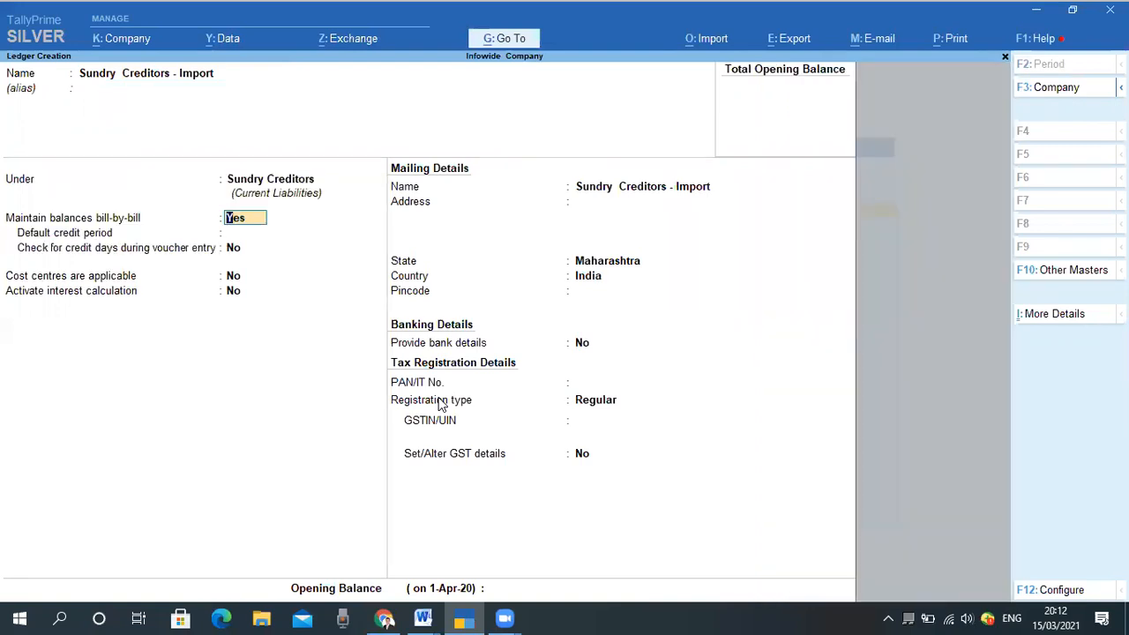
Keep the default balance, mailing, bank and tax settings, leave the GSTIN/UIN blank, and save the creditor ledger
{"action": "key", "text": "Return"}
{"action": "key", "text": "Return"}
{"action": "key", "text": "Return"}
{"action": "key", "text": "Return"}
{"action": "key", "text": "Return"}
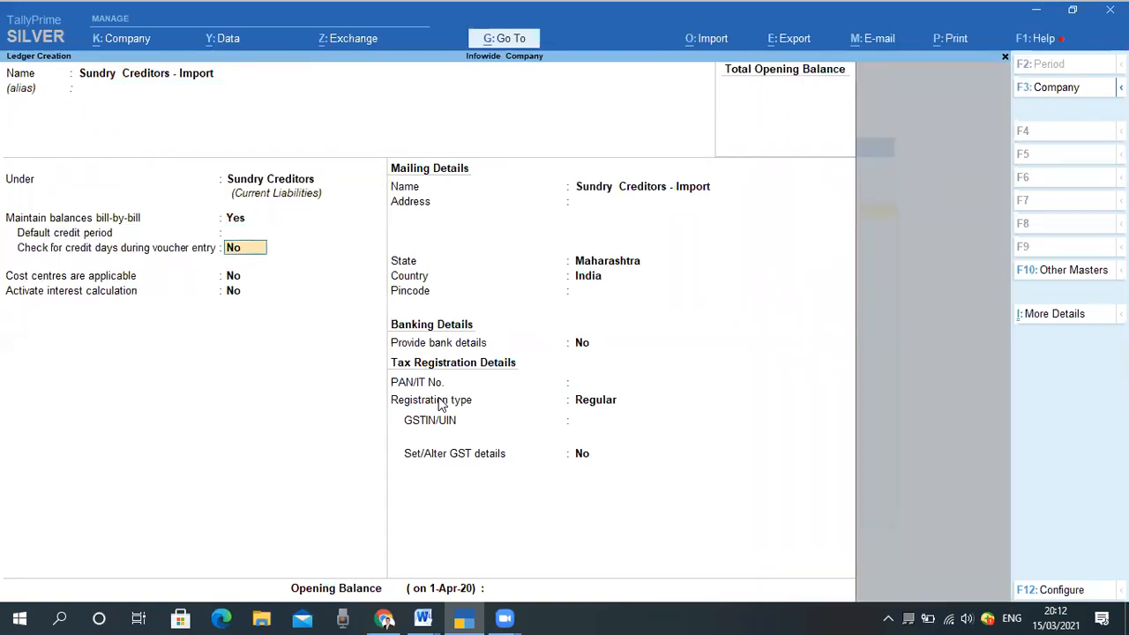
{"action": "key", "text": "Return"}
{"action": "key", "text": "Return"}
{"action": "key", "text": "Return"}
{"action": "key", "text": "Return"}
{"action": "key", "text": "Return"}
{"action": "key", "text": "Return"}
{"action": "key", "text": "Return"}
{"action": "key", "text": "Return"}
{"action": "key", "text": "Return"}
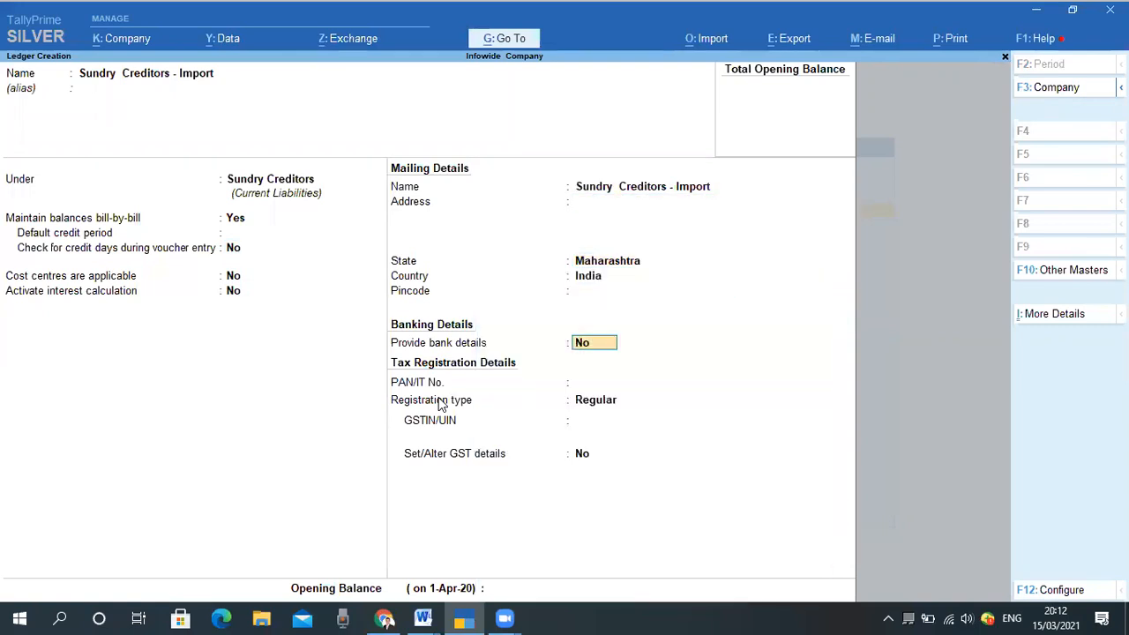
{"action": "key", "text": "Return"}
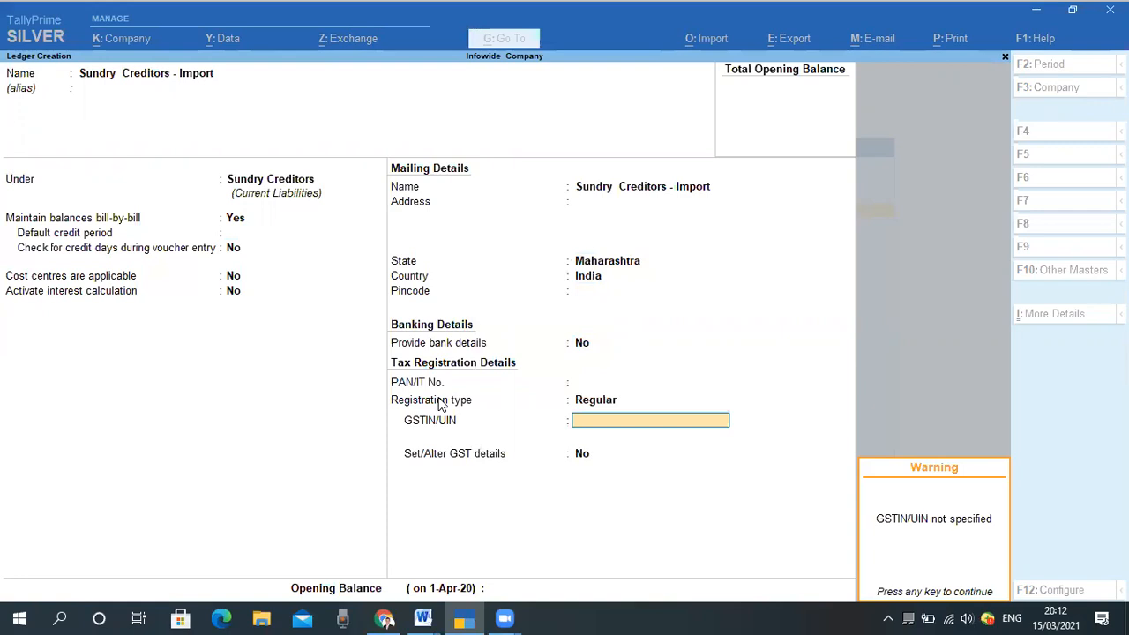
{"action": "key", "text": "Return"}
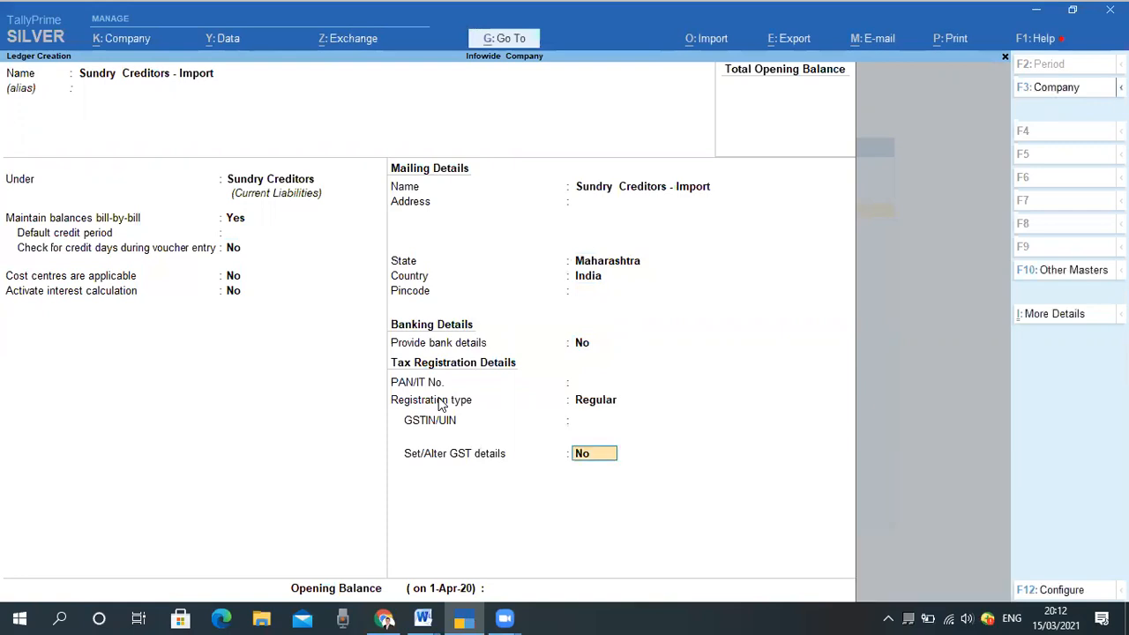
{"action": "key", "text": "Return"}
{"action": "key", "text": "Return"}
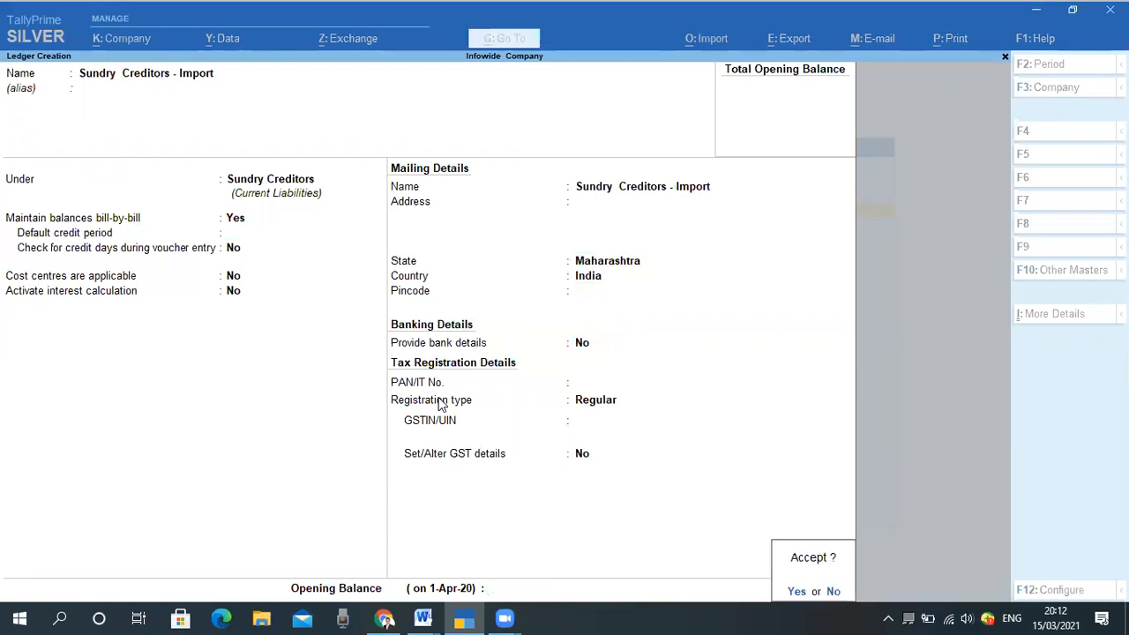
{"action": "key", "text": "Return"}
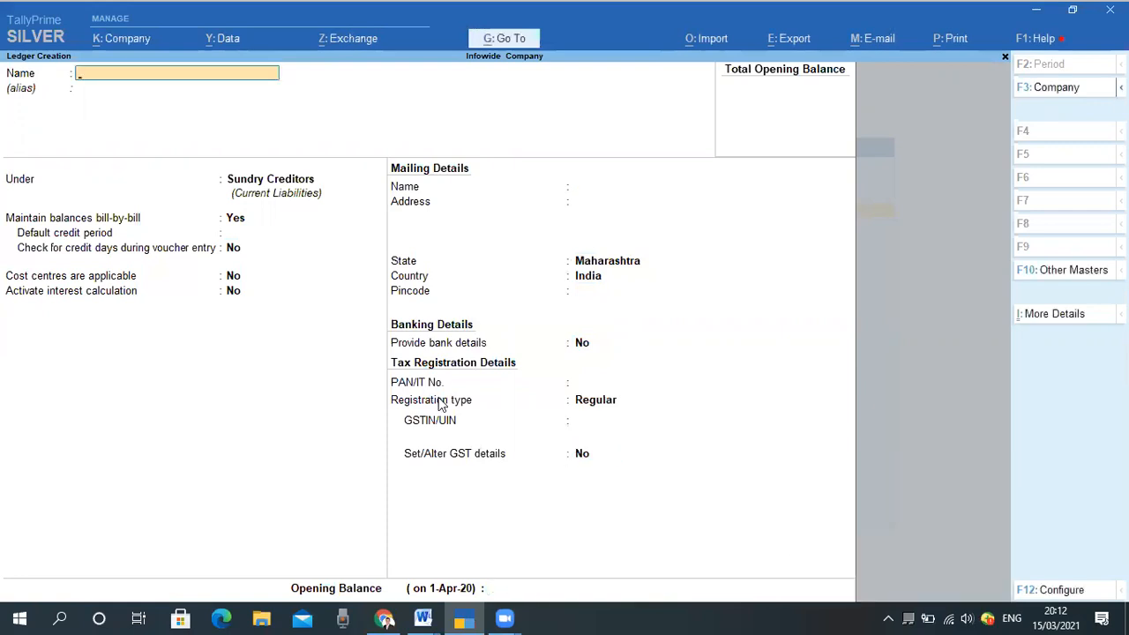
Enter a ledger named "Purchase - Import" under Purchase Accounts, with ledger type Not Applicable and cost centres set to No
{"action": "type", "text": "Purchase - I"}
{"action": "type", "text": "mport"}
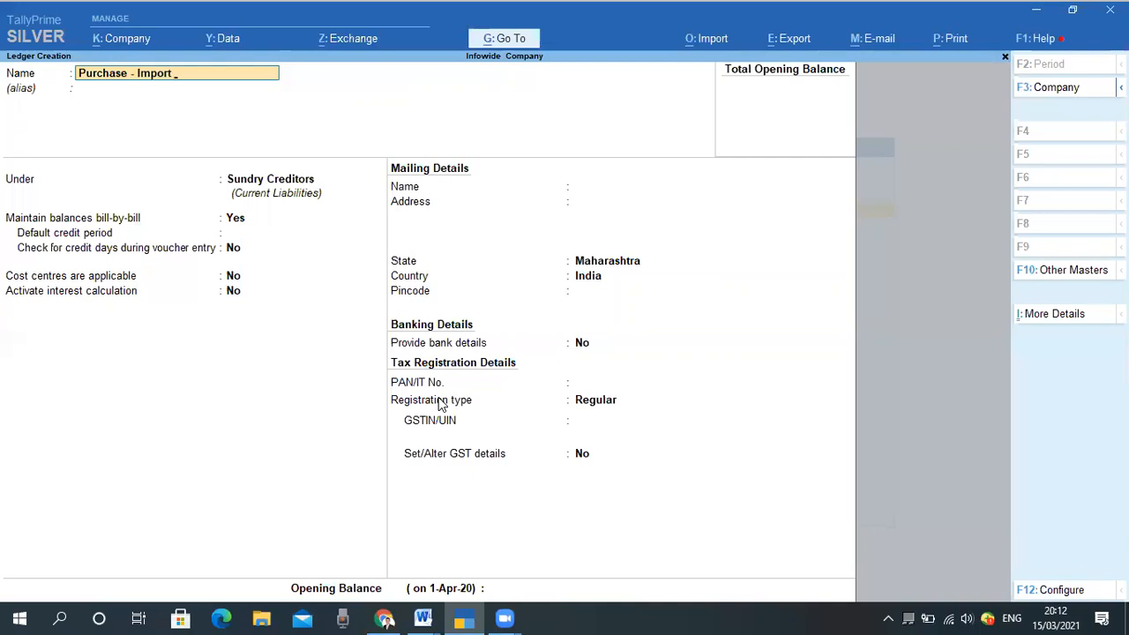
{"action": "key", "text": "Return"}
{"action": "type", "text": "Pu"}
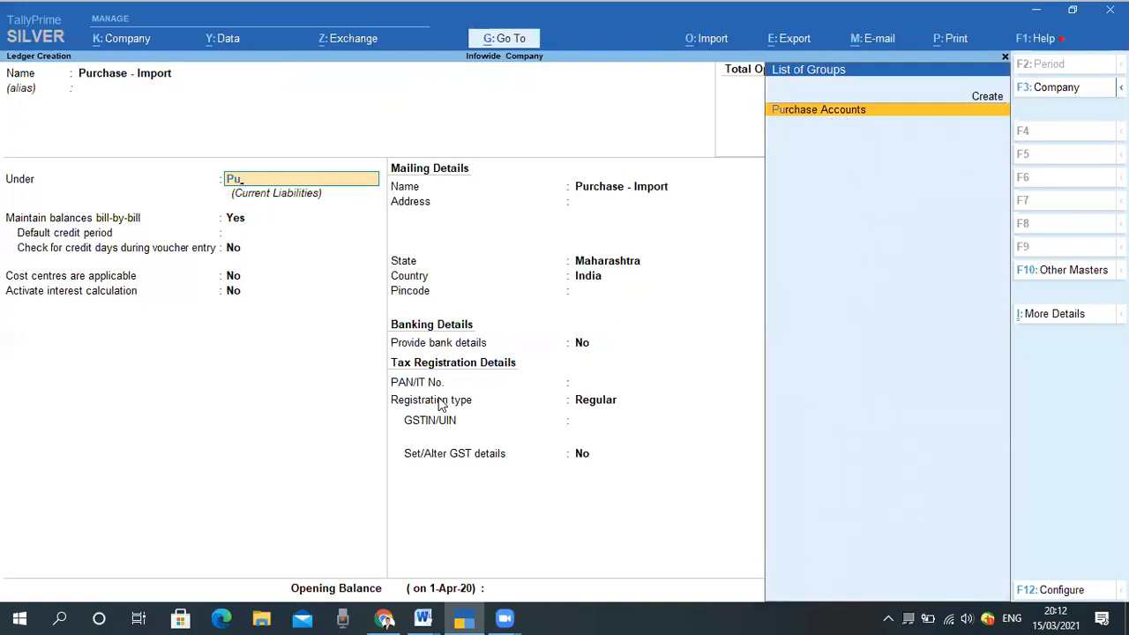
{"action": "key", "text": "Return"}
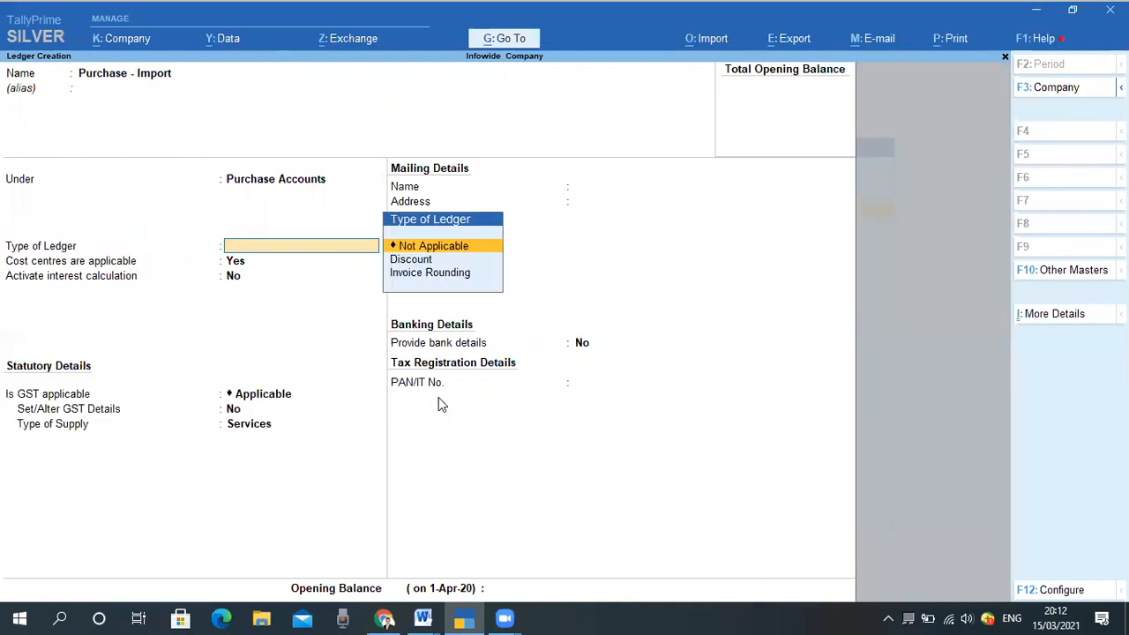
{"action": "key", "text": "Return"}
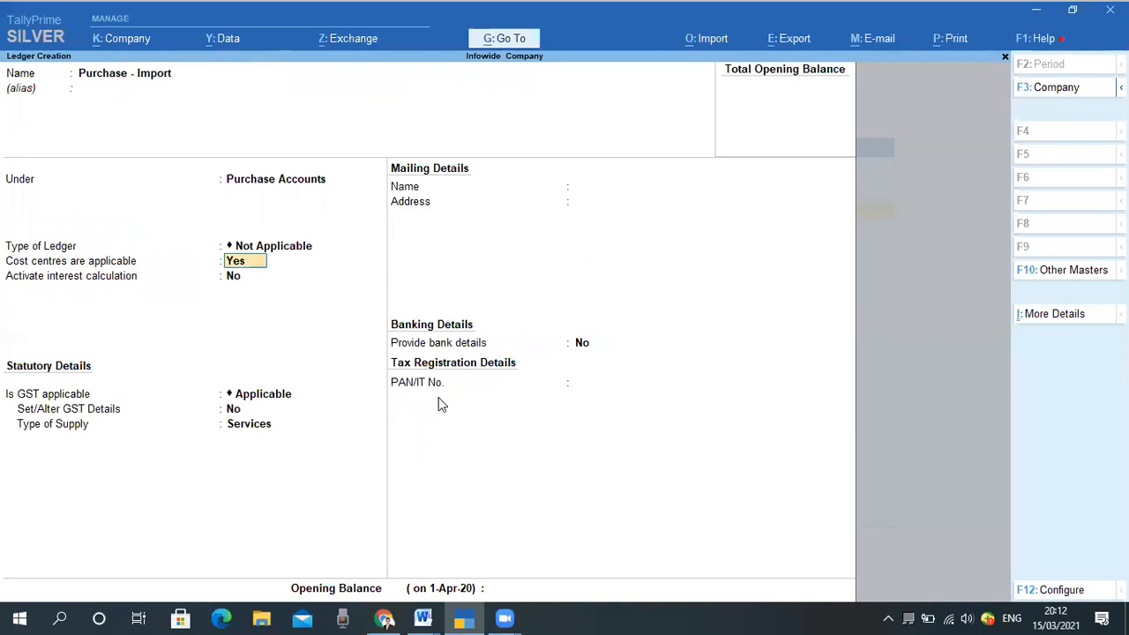
{"action": "type", "text": "n"}
{"action": "key", "text": "Return"}
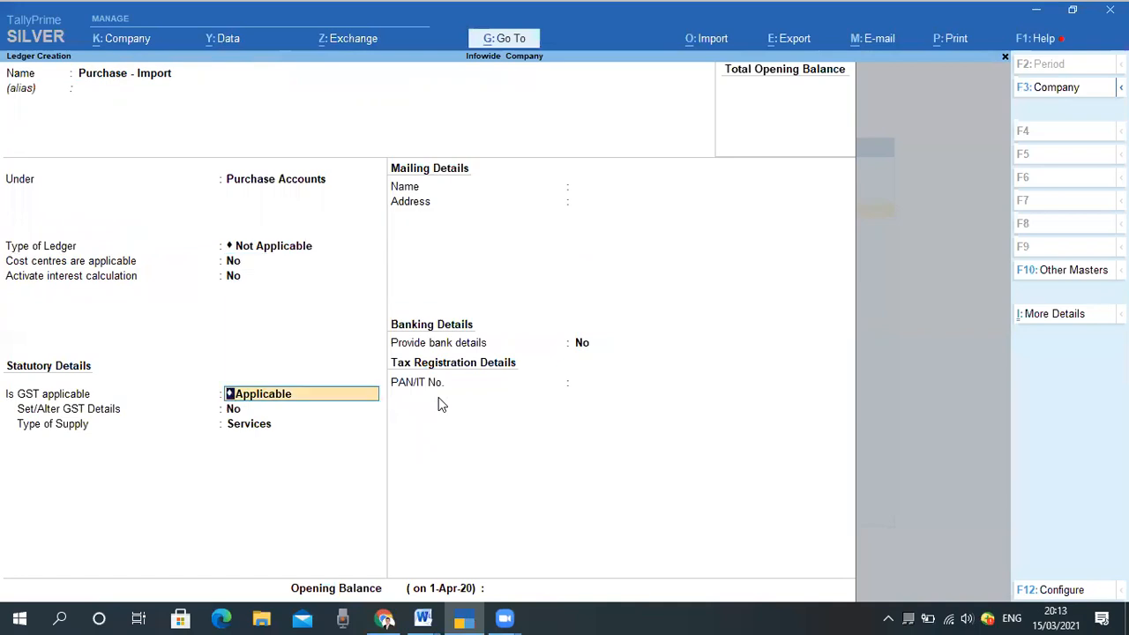
Keep GST as Applicable, set the type of supply to Goods, and save the purchase ledger
{"action": "type", "text": "n"}
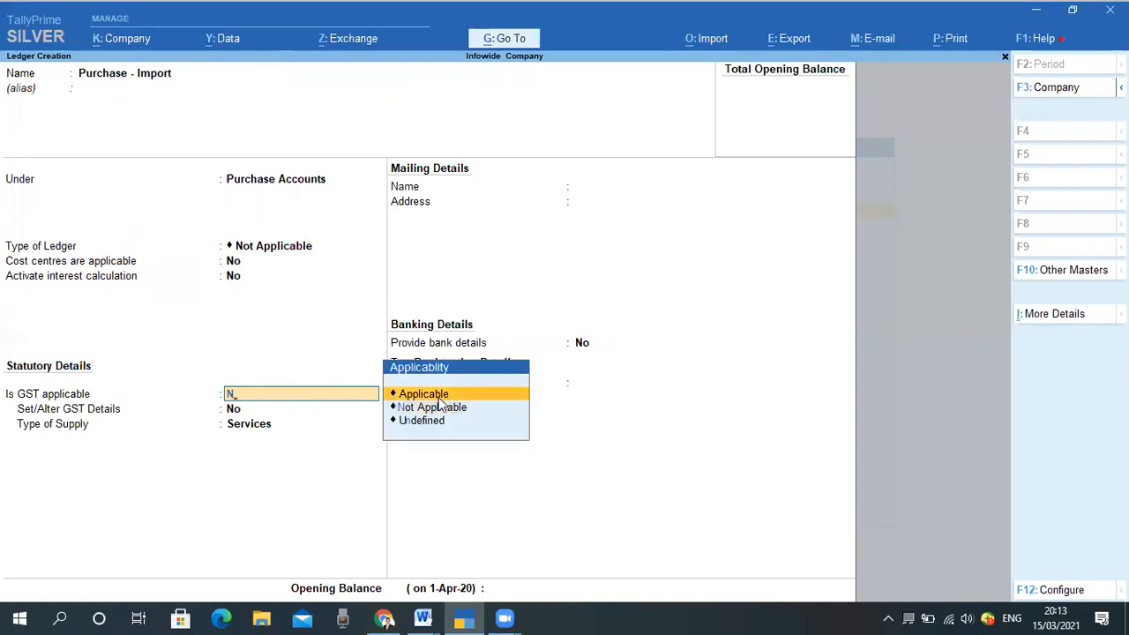
{"action": "left_click", "coordinate": [439, 398]}
{"action": "key", "text": "Return"}
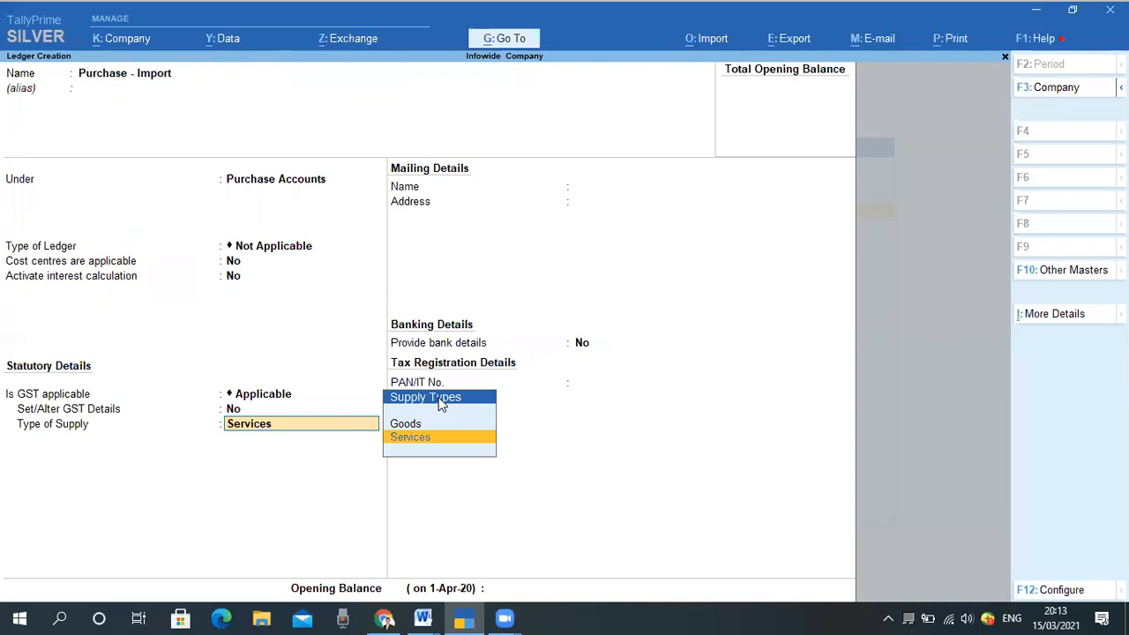
{"action": "key", "text": "Up"}
{"action": "key", "text": "Return"}
{"action": "key", "text": "Return"}
{"action": "key", "text": "Return"}
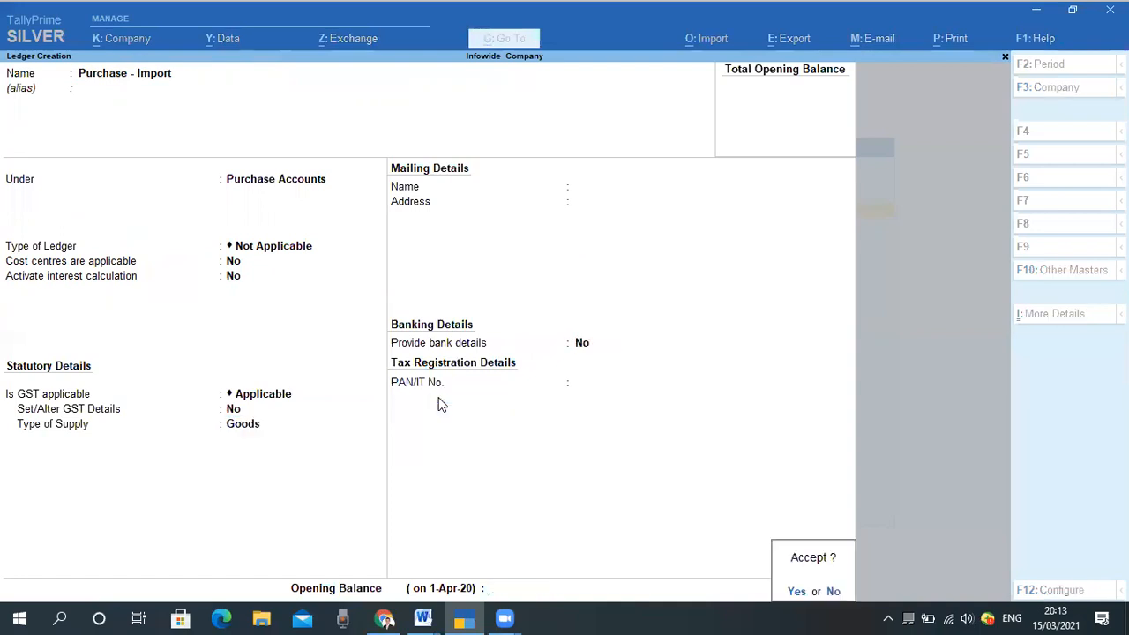
{"action": "key", "text": "Return"}
Quit ledger creation and open a new purchase voucher
{"action": "key", "text": "Escape"}
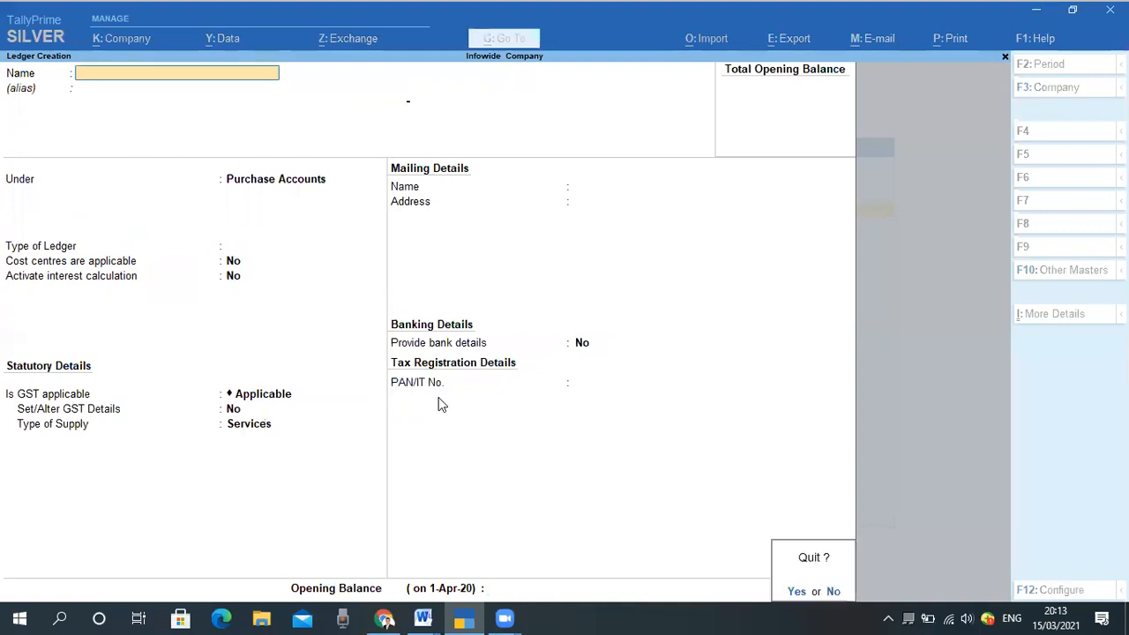
{"action": "key", "text": "y"}
{"action": "key", "text": "Escape"}
{"action": "key", "text": "Escape"}
{"action": "key", "text": "n"}
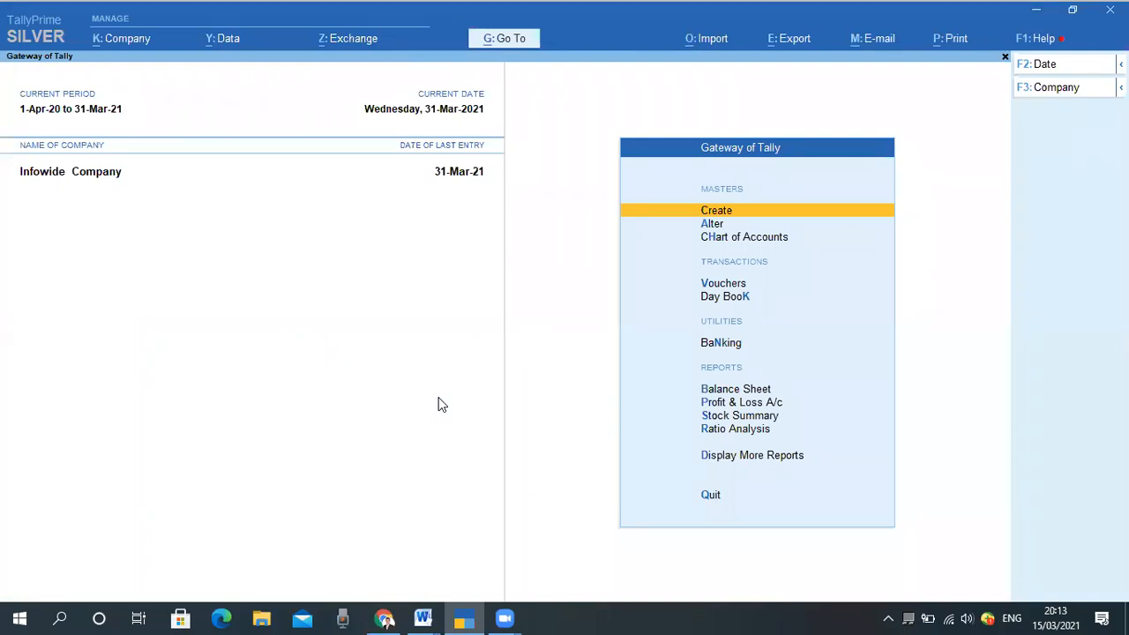
{"action": "key", "text": "Down"}
{"action": "key", "text": "Down"}
{"action": "key", "text": "Down"}
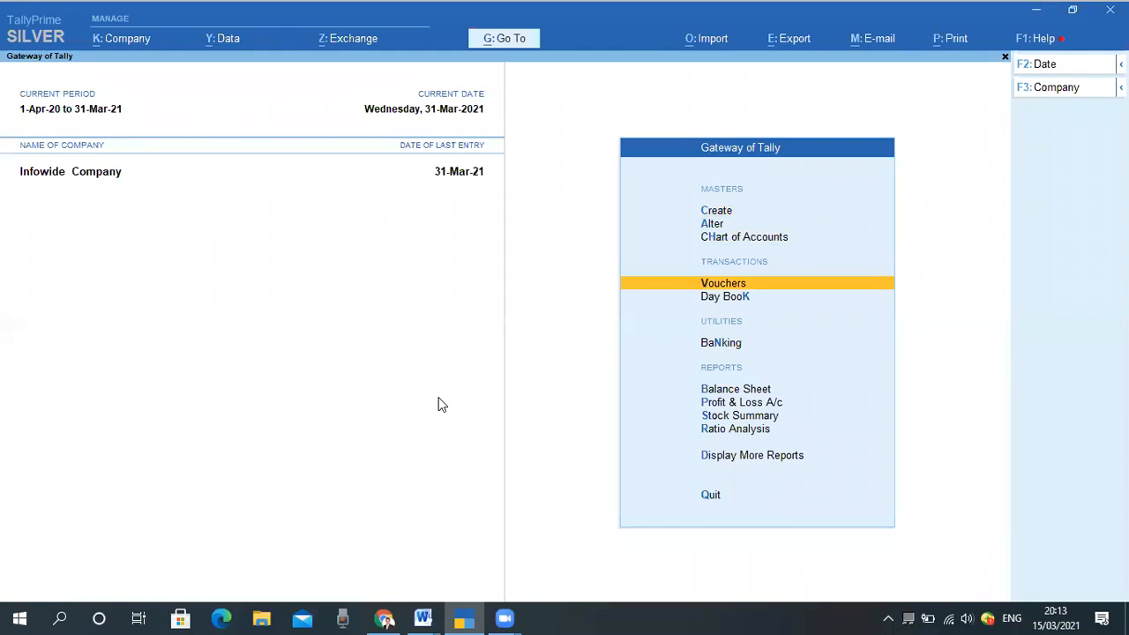
{"action": "key", "text": "Return"}
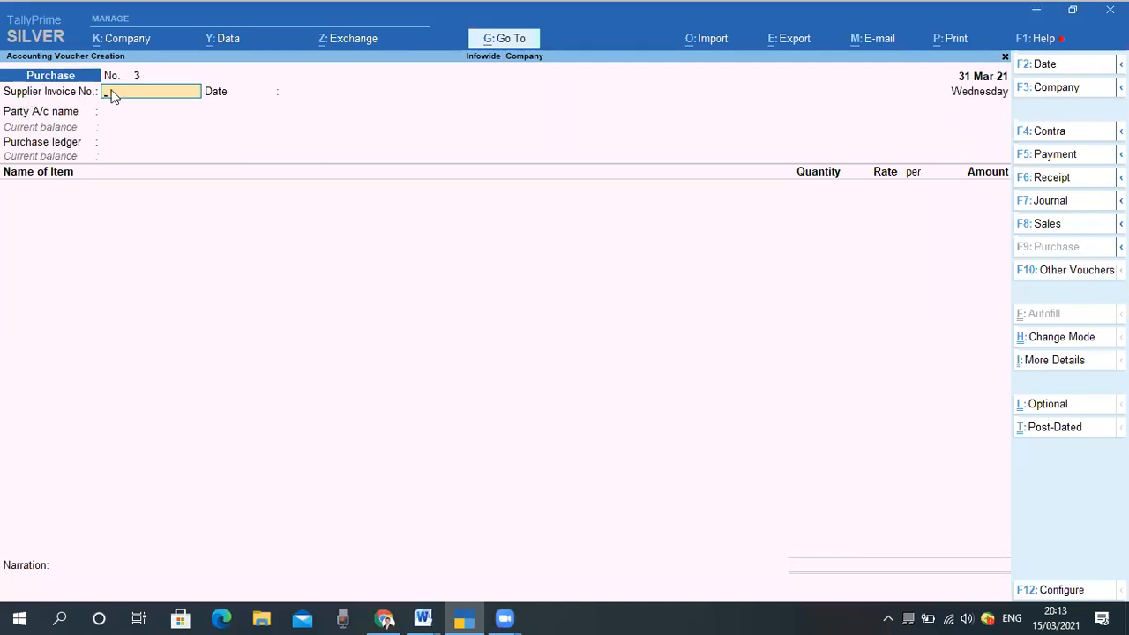
Set the purchase voucher date to 15.3.2021
{"action": "key", "text": "F2"}
{"action": "type", "text": "15.3.2021"}
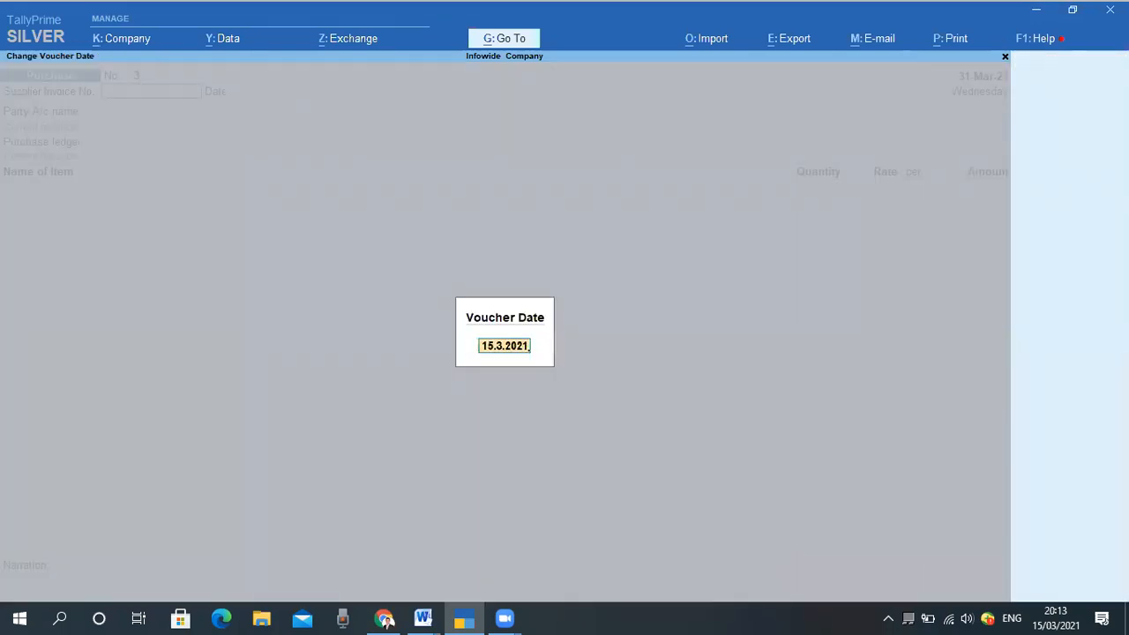
{"action": "key", "text": "Return"}
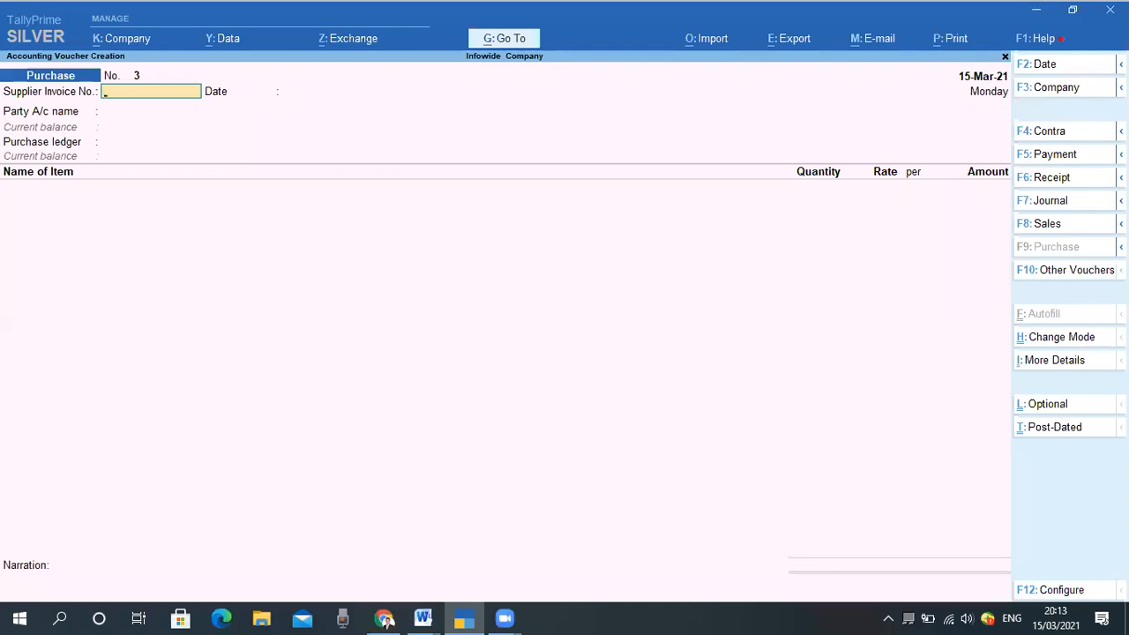
Enter 687 as the supplier invoice number and accept 15-Mar-21 as the invoice date
{"action": "type", "text": "m"}
{"action": "key", "text": "BackSpace"}
{"action": "key", "text": "BackSpace"}
{"action": "type", "text": "sun"}
{"action": "key", "text": "BackSpace"}
{"action": "key", "text": "BackSpace"}
{"action": "key", "text": "BackSpace"}
{"action": "type", "text": "687"}
{"action": "key", "text": "Return"}
{"action": "key", "text": "Return"}
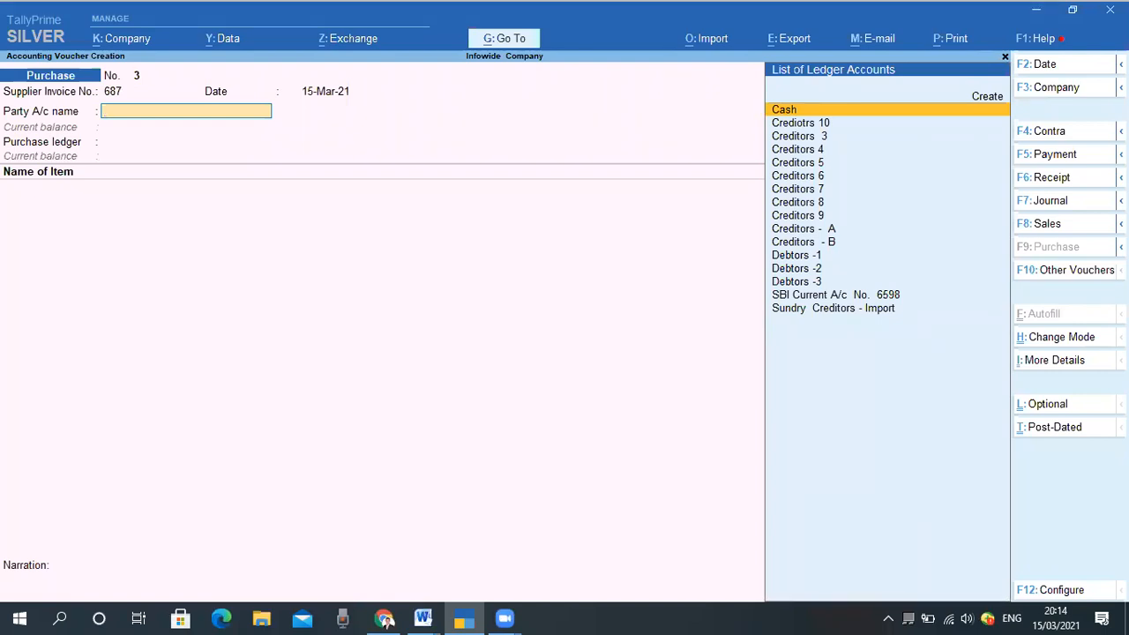
Choose Sundry Creditors - Import as the party account of the purchase voucher
{"action": "key", "text": "Down"}
{"action": "key", "text": "Down"}
{"action": "key", "text": "Down"}
{"action": "key", "text": "Down"}
{"action": "key", "text": "Down"}
{"action": "key", "text": "Down"}
{"action": "key", "text": "Down"}
{"action": "key", "text": "Down"}
{"action": "key", "text": "Down"}
{"action": "key", "text": "Down"}
{"action": "key", "text": "Down"}
{"action": "key", "text": "Down"}
{"action": "key", "text": "Down"}
{"action": "key", "text": "Down"}
{"action": "key", "text": "Down"}
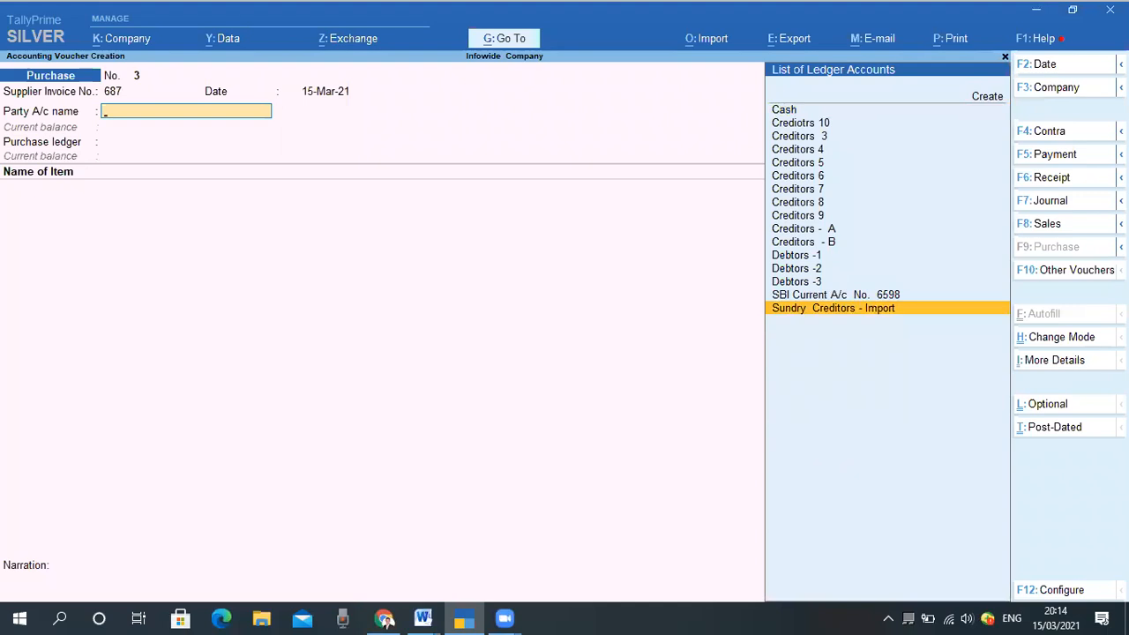
{"action": "key", "text": "Return"}
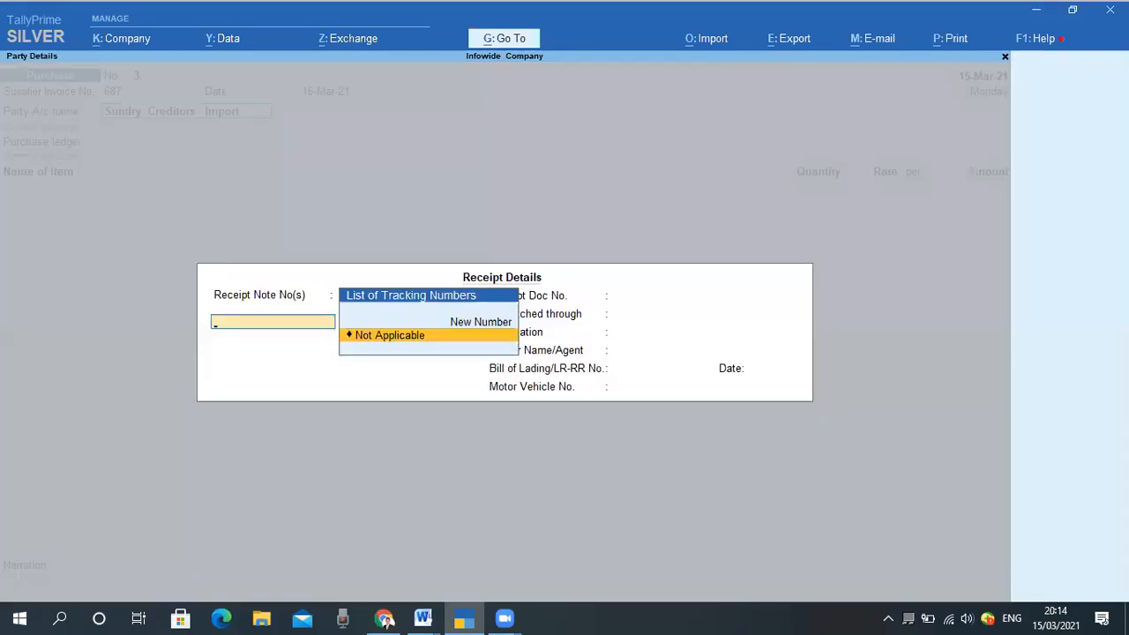
Set the receipt note number to Not Applicable and accept the receipt details with the remaining fields blank
{"action": "key", "text": "Return"}
{"action": "key", "text": "Return"}
{"action": "key", "text": "Return"}
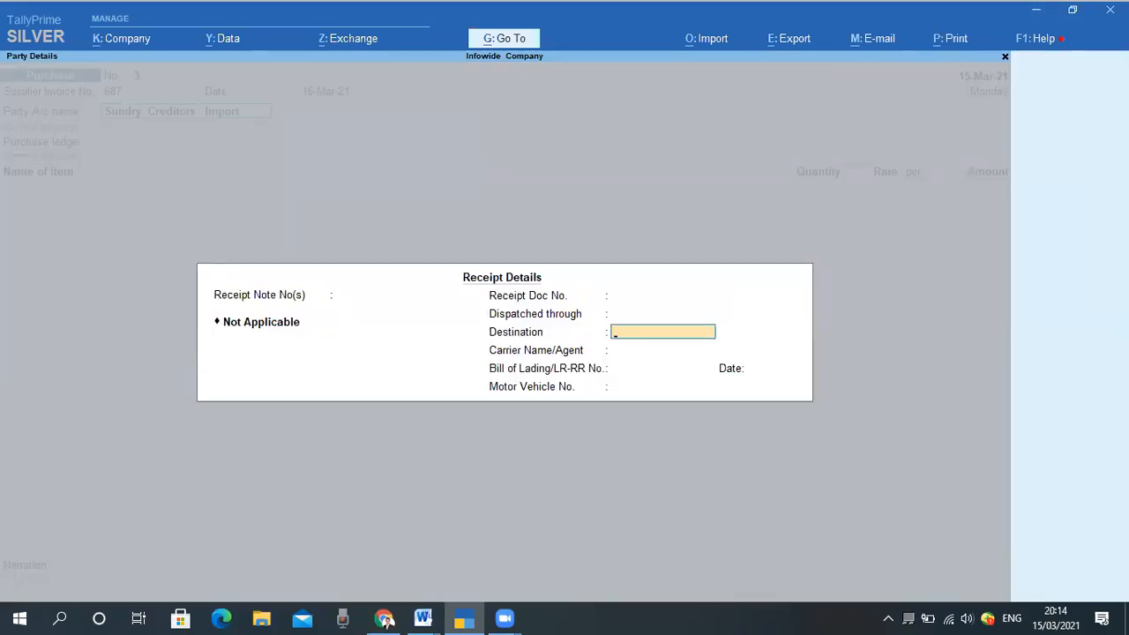
{"action": "key", "text": "Return"}
{"action": "key", "text": "Return"}
{"action": "key", "text": "Return"}
{"action": "key", "text": "Return"}
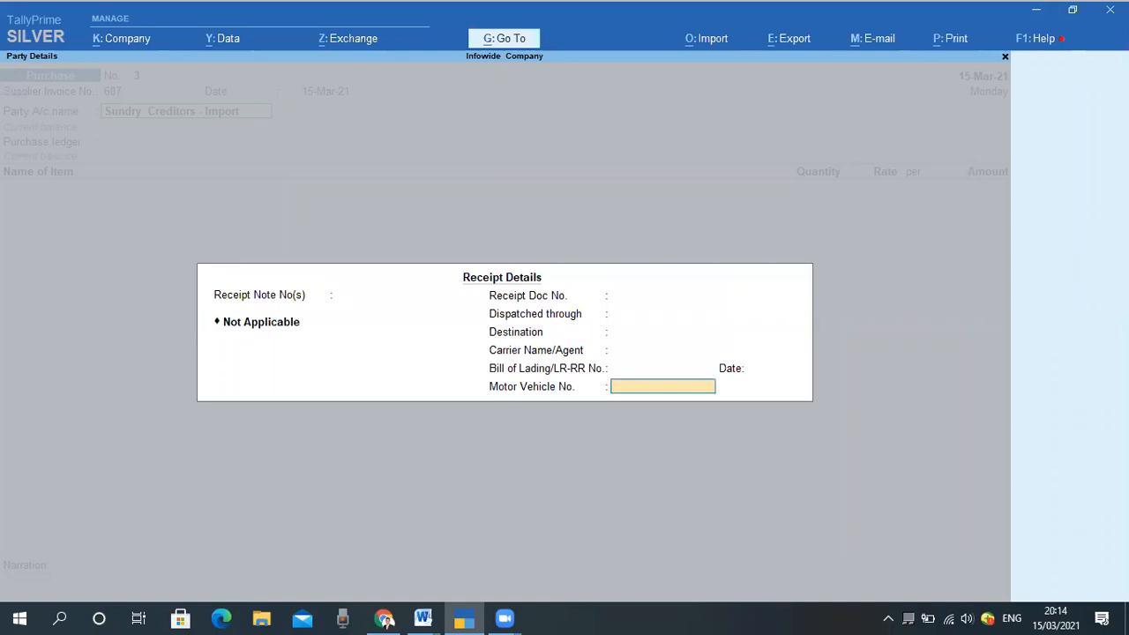
{"action": "key", "text": "Return"}
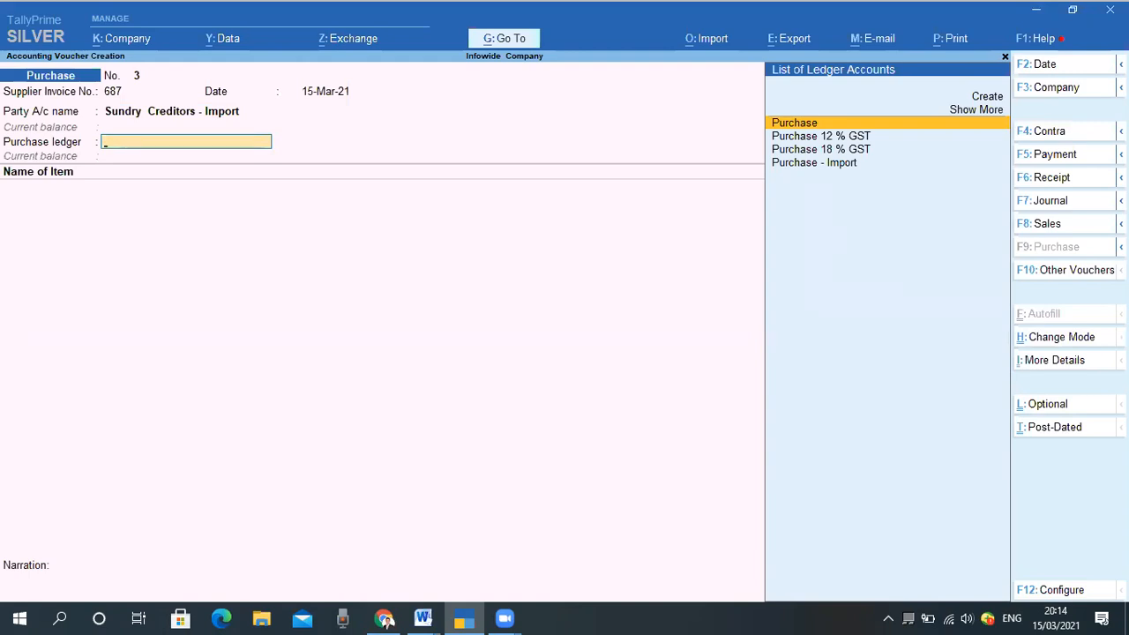
Choose Purchase - Import as the purchase ledger of the voucher
{"action": "key", "text": "Down"}
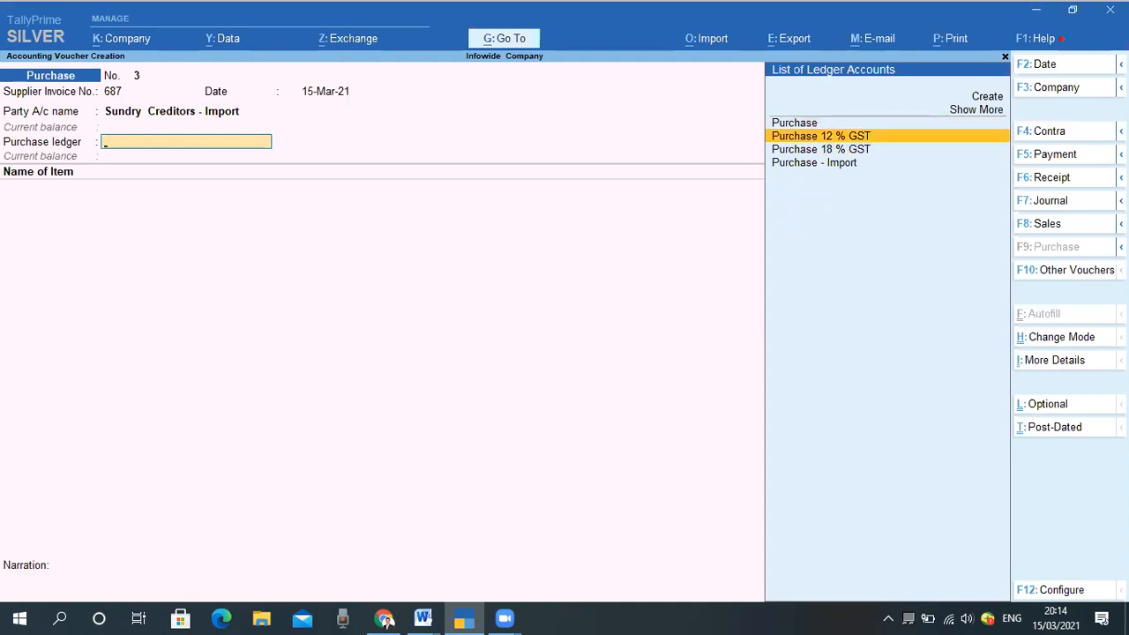
{"action": "key", "text": "Down"}
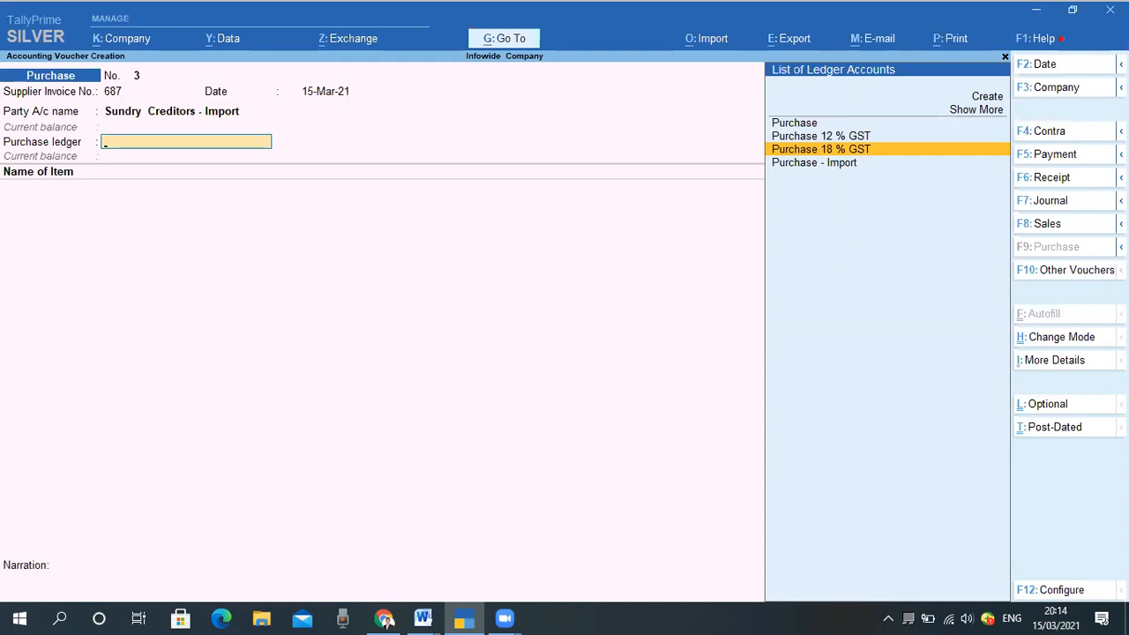
{"action": "key", "text": "Up"}
{"action": "key", "text": "Up"}
{"action": "key", "text": "Down"}
{"action": "key", "text": "Down"}
{"action": "key", "text": "Down"}
{"action": "key", "text": "Up"}
{"action": "key", "text": "Up"}
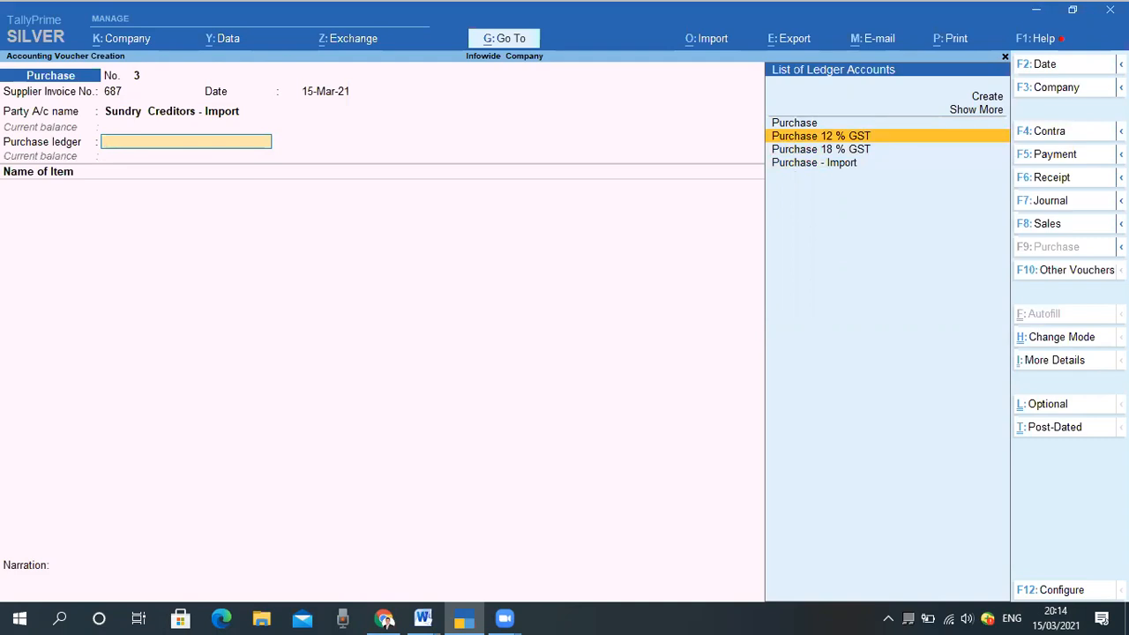
{"action": "key", "text": "Down"}
{"action": "key", "text": "Down"}
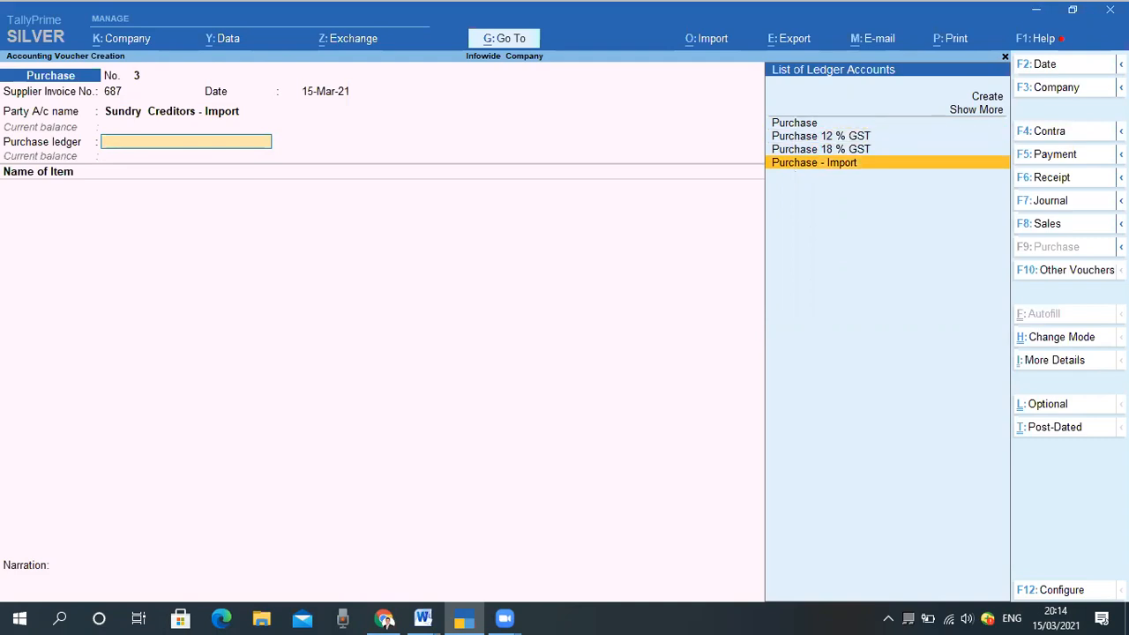
{"action": "key", "text": "Return"}
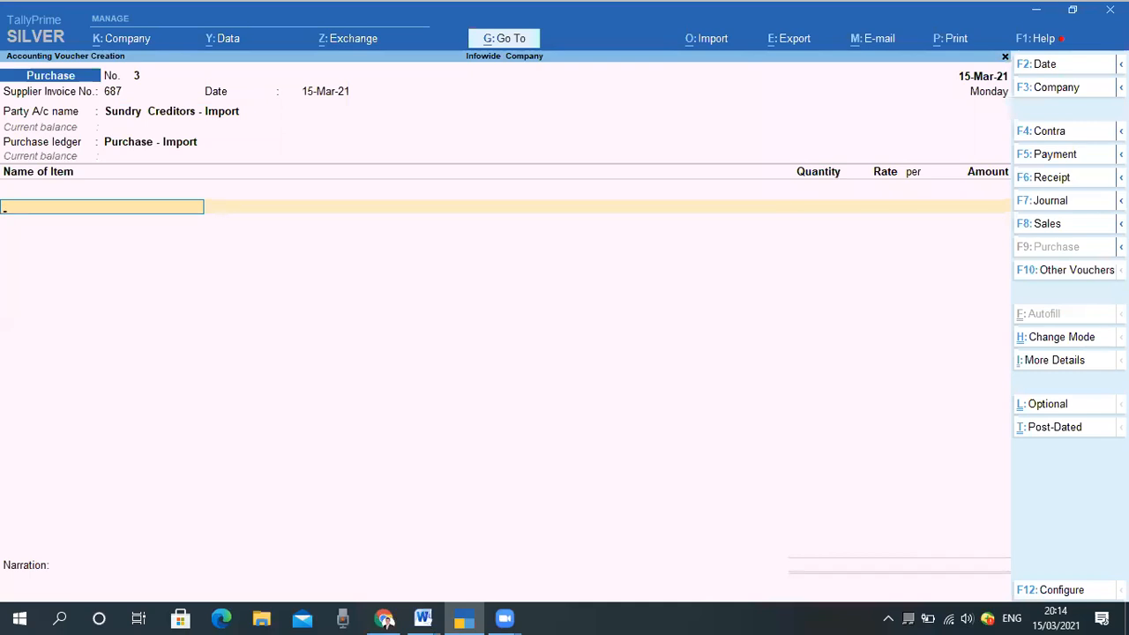
Add the stock item Calculator to the voucher with its tracking number Not Applicable
{"action": "type", "text": "i"}
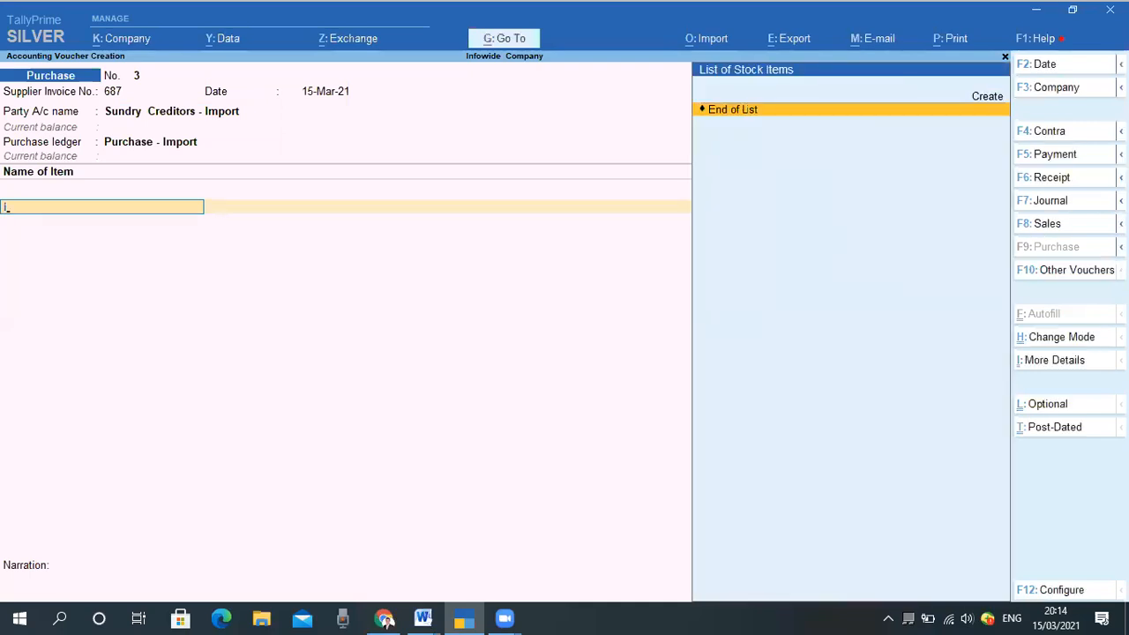
{"action": "key", "text": "BackSpace"}
{"action": "key", "text": "Down"}
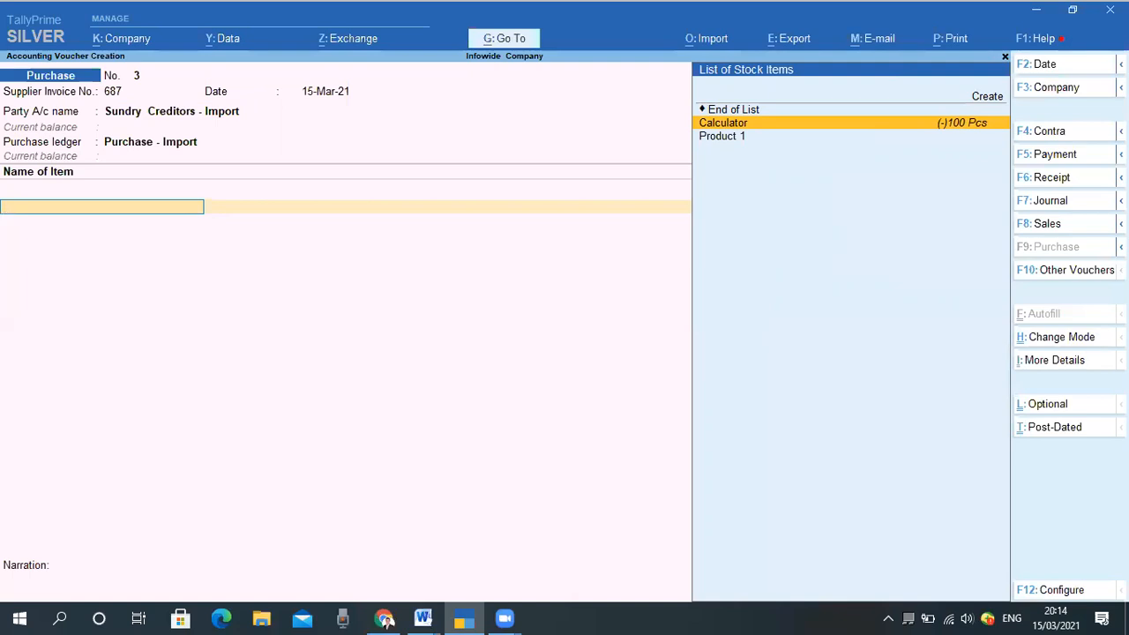
{"action": "key", "text": "Return"}
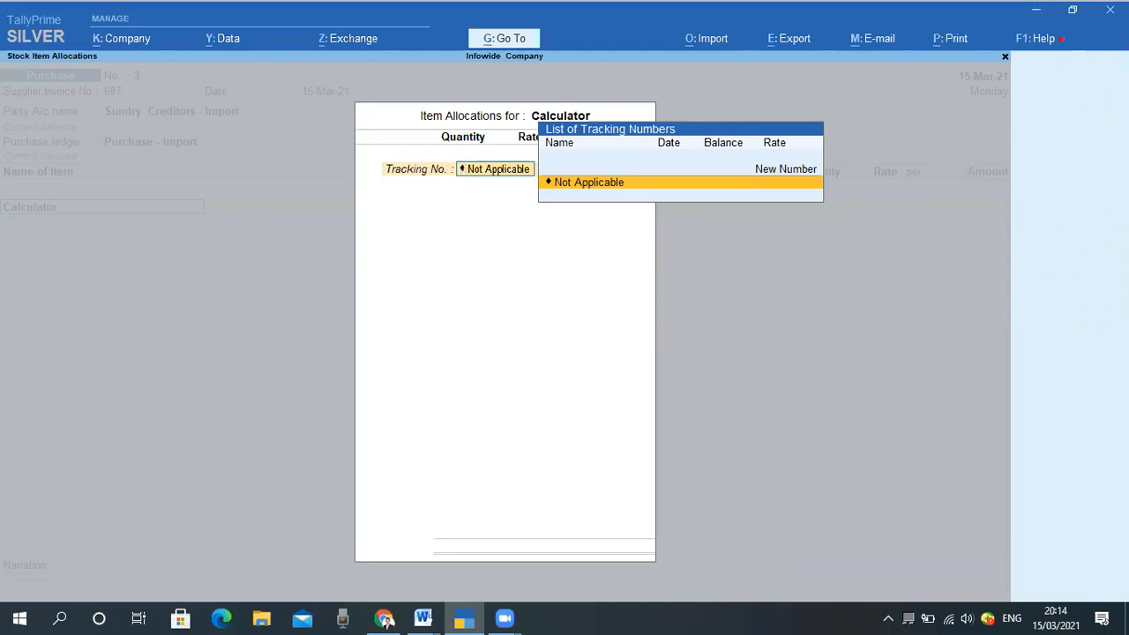
{"action": "key", "text": "Return"}
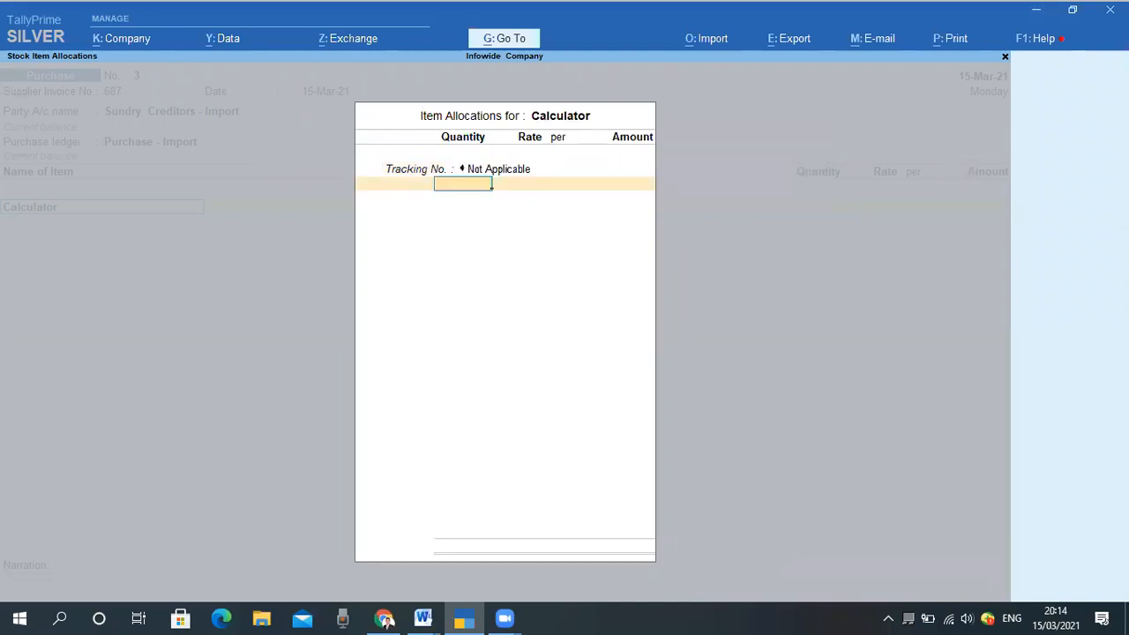
Allocate 1000 Pcs of Calculator at a rate of 40 per Pcs and accept the item line
{"action": "type", "text": "1000"}
{"action": "key", "text": "Return"}
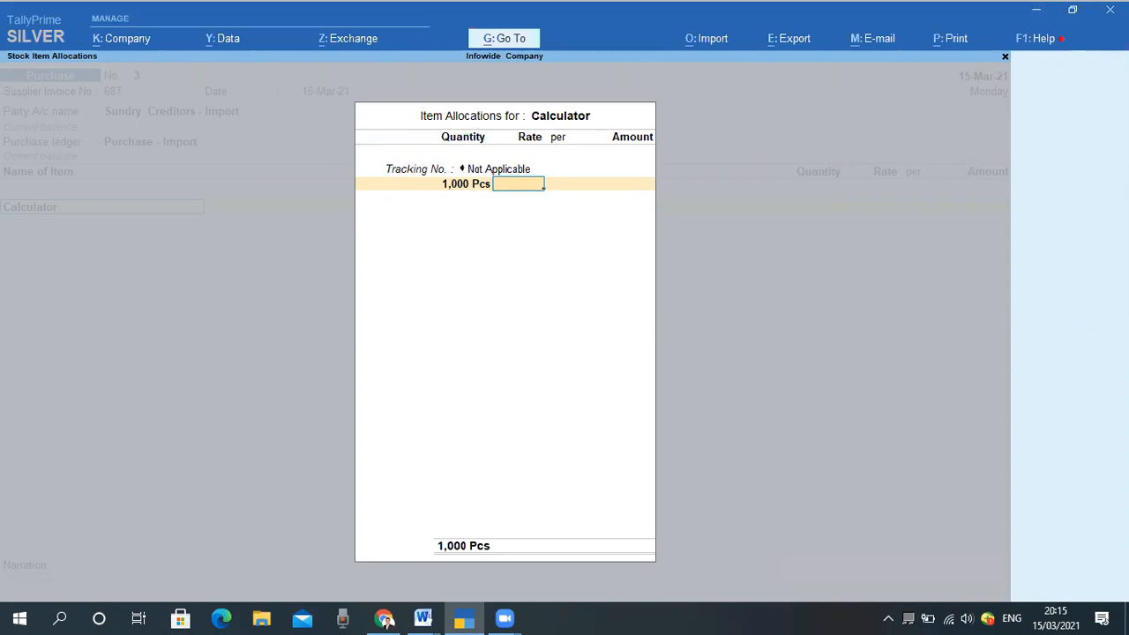
{"action": "type", "text": "40"}
{"action": "key", "text": "Return"}
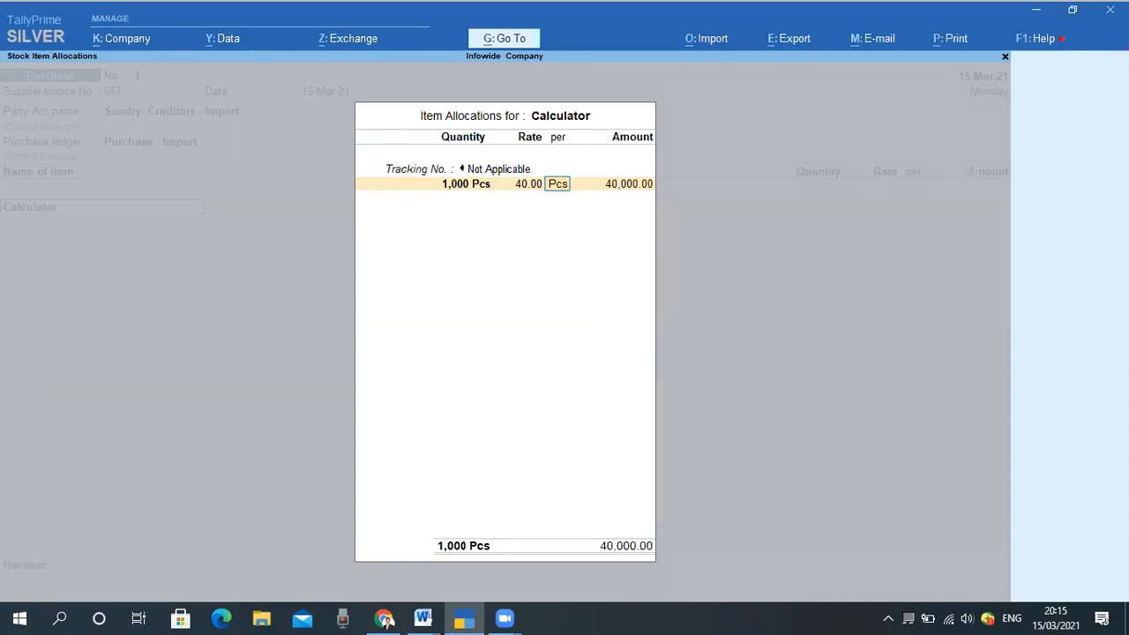
{"action": "key", "text": "Return"}
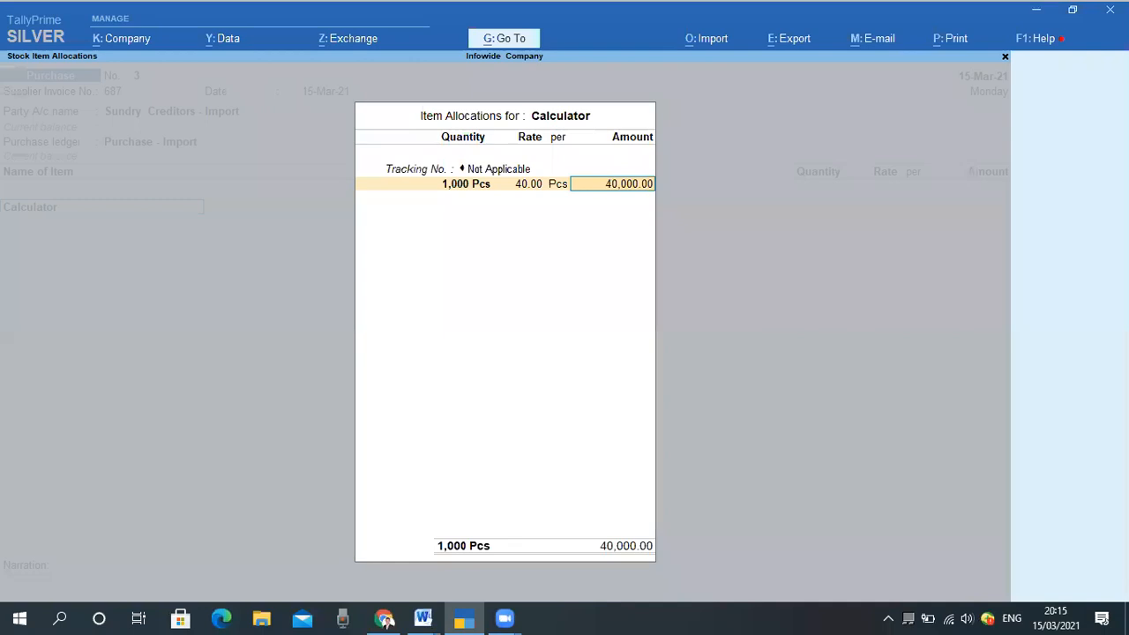
{"action": "key", "text": "Return"}
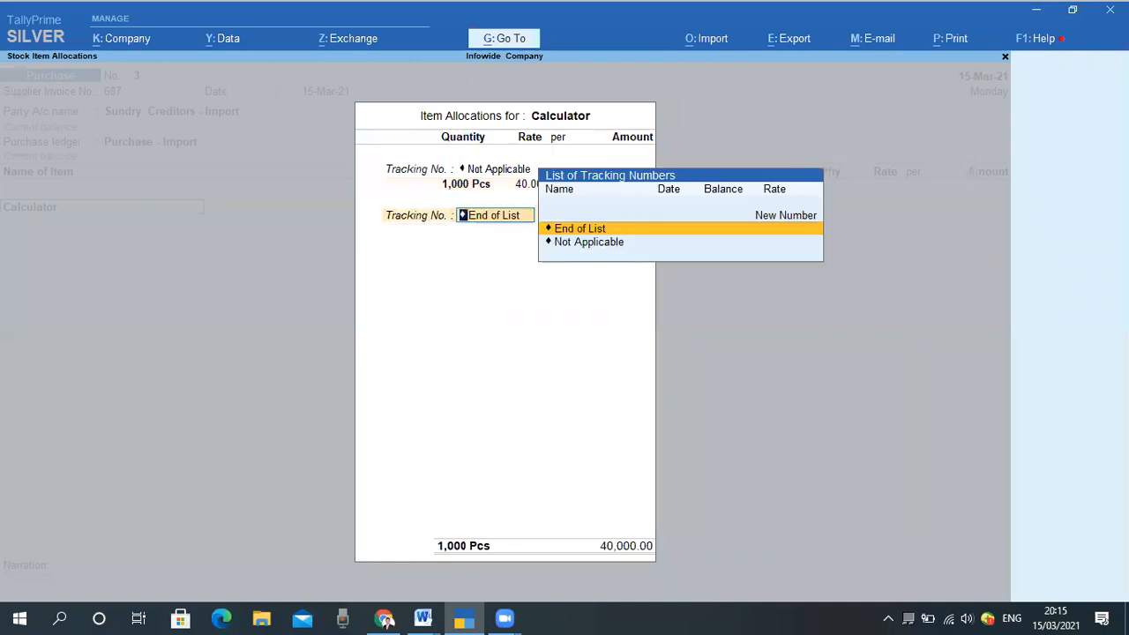
{"action": "key", "text": "Return"}
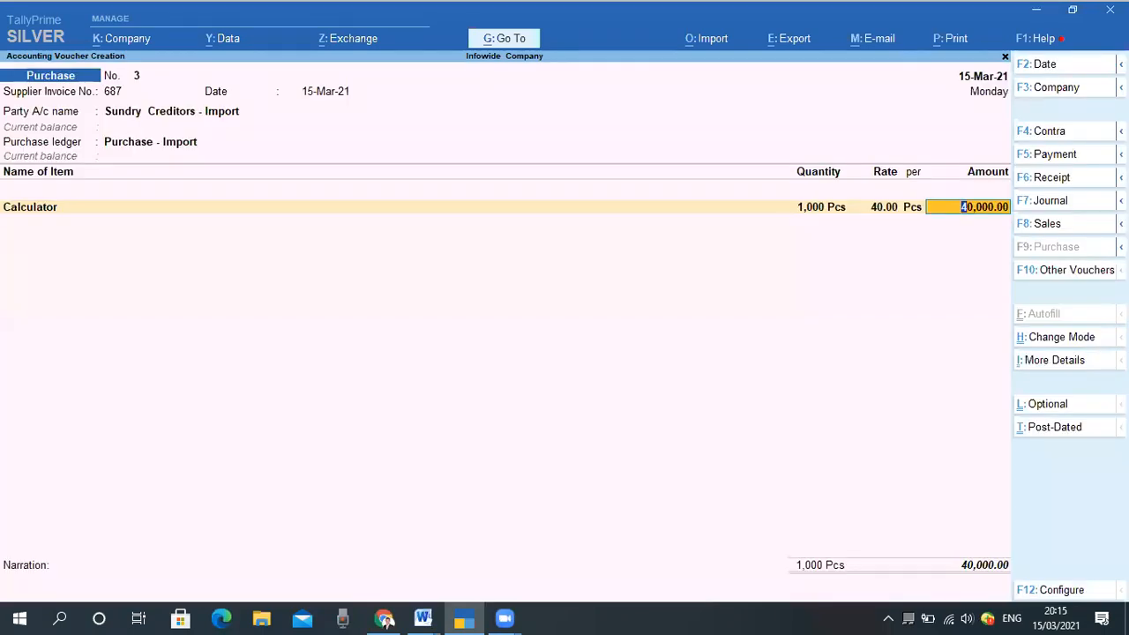
{"action": "key", "text": "Return"}
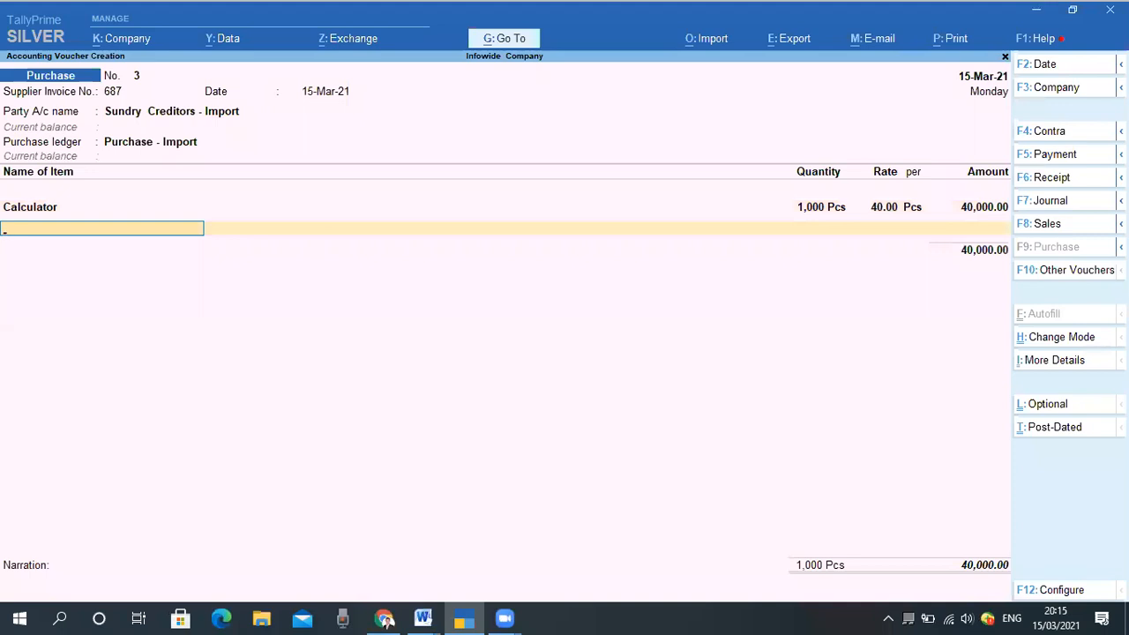
End the item and ledger entries of the voucher without adding further lines
{"action": "key", "text": "Return"}
{"action": "key", "text": "Return"}
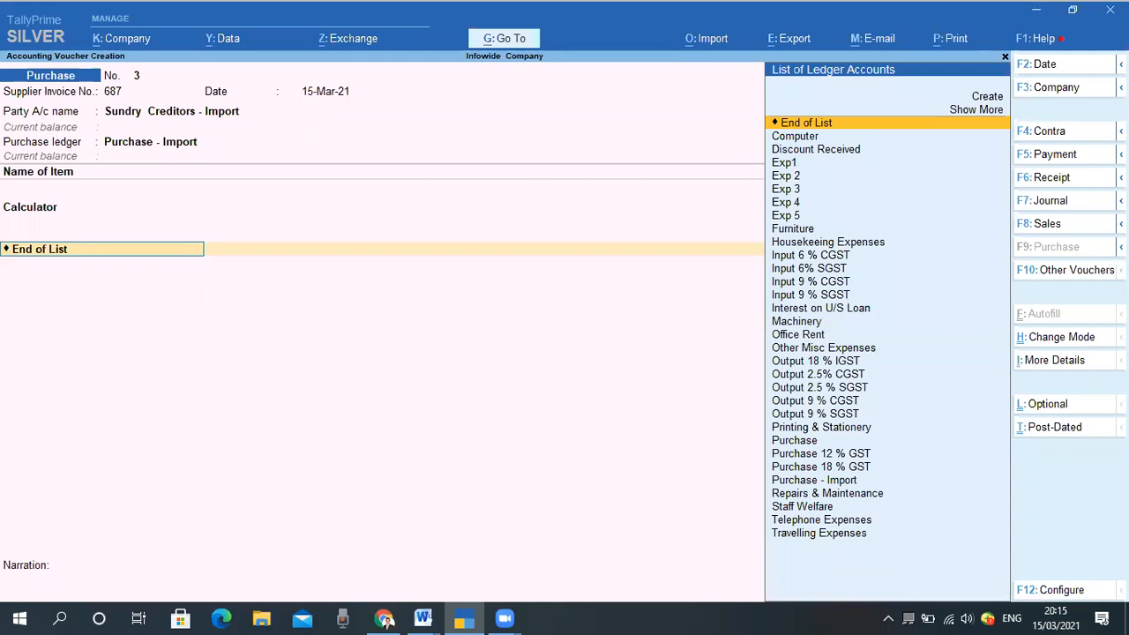
{"action": "key", "text": "Return"}
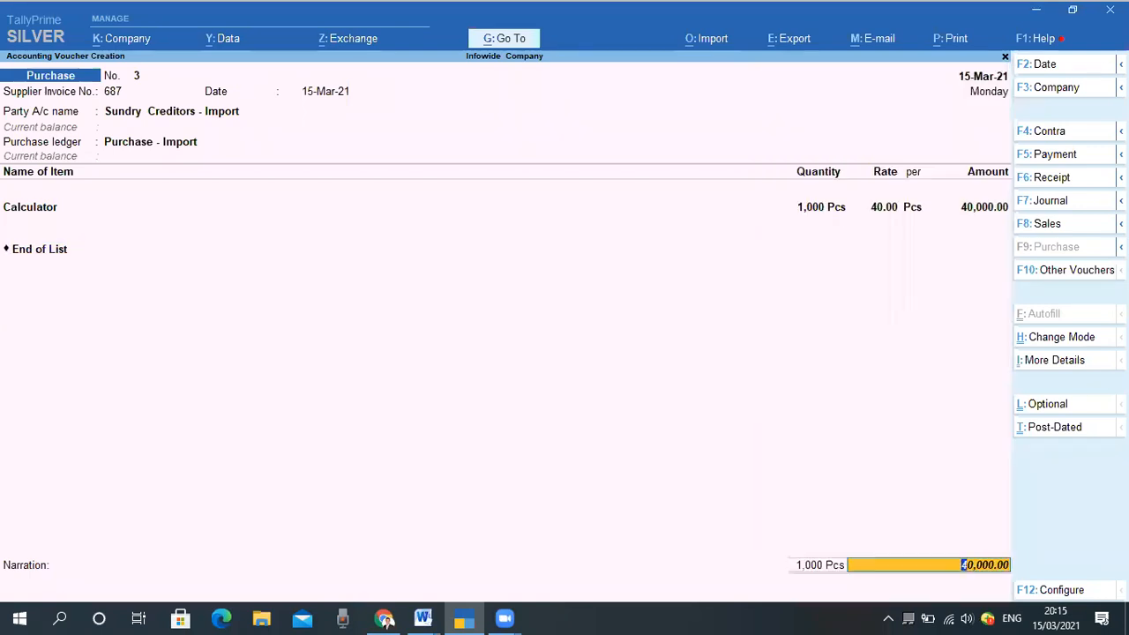
{"action": "key", "text": "BackSpace"}
{"action": "key", "text": "BackSpace"}
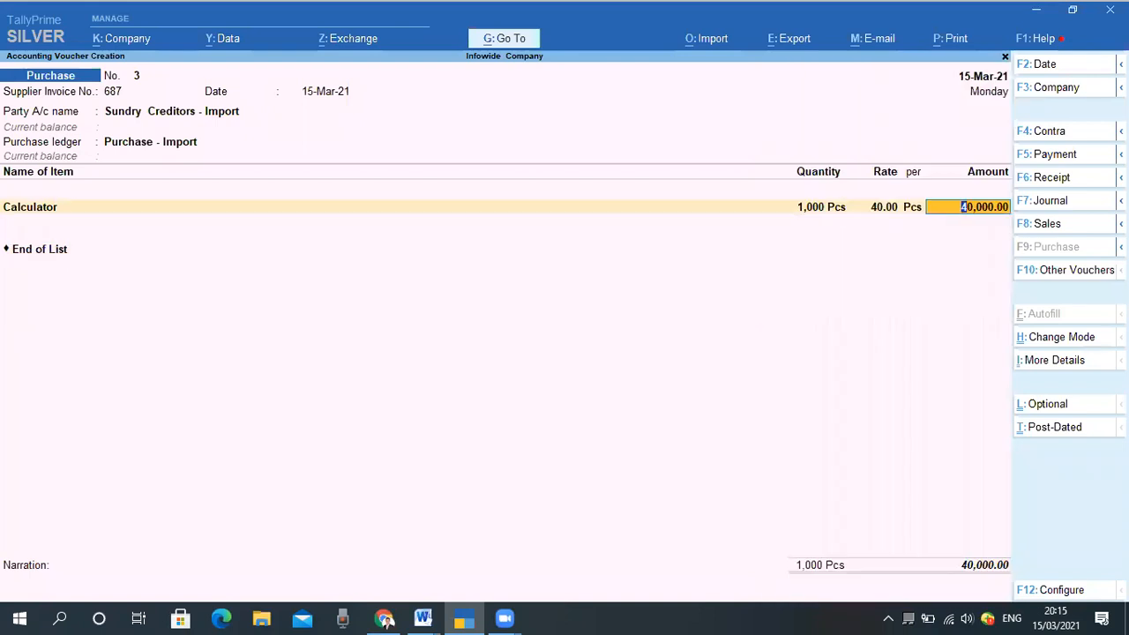
{"action": "key", "text": "BackSpace"}
{"action": "key", "text": "BackSpace"}
{"action": "key", "text": "Return"}
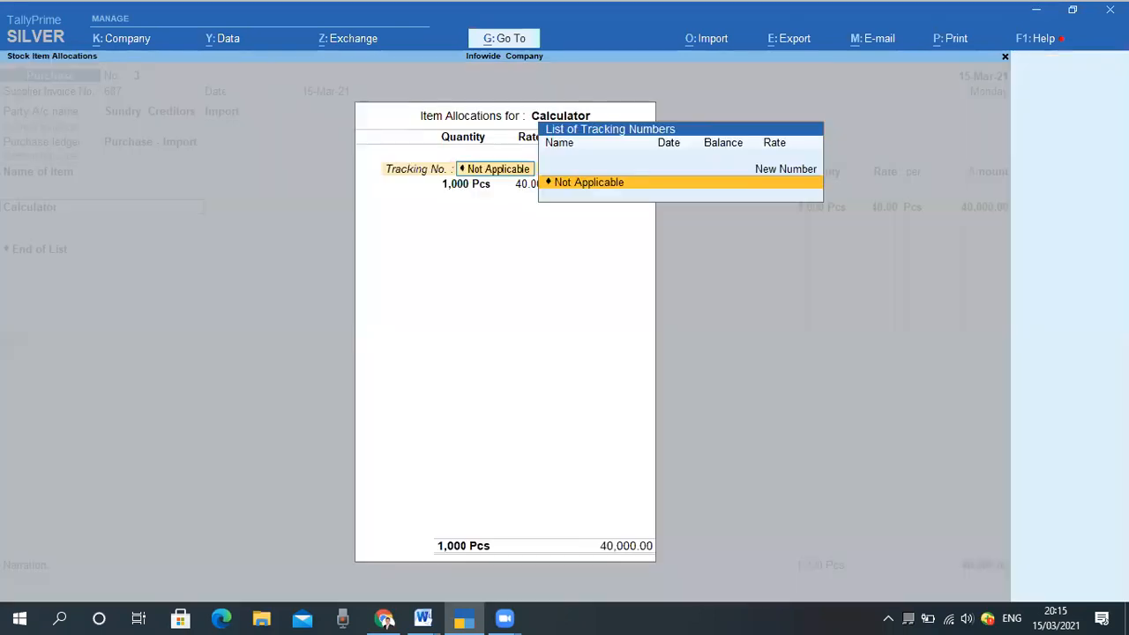
{"action": "key", "text": "Return"}
{"action": "key", "text": "Return"}
{"action": "key", "text": "Return"}
{"action": "key", "text": "Return"}
{"action": "key", "text": "Return"}
{"action": "key", "text": "Return"}
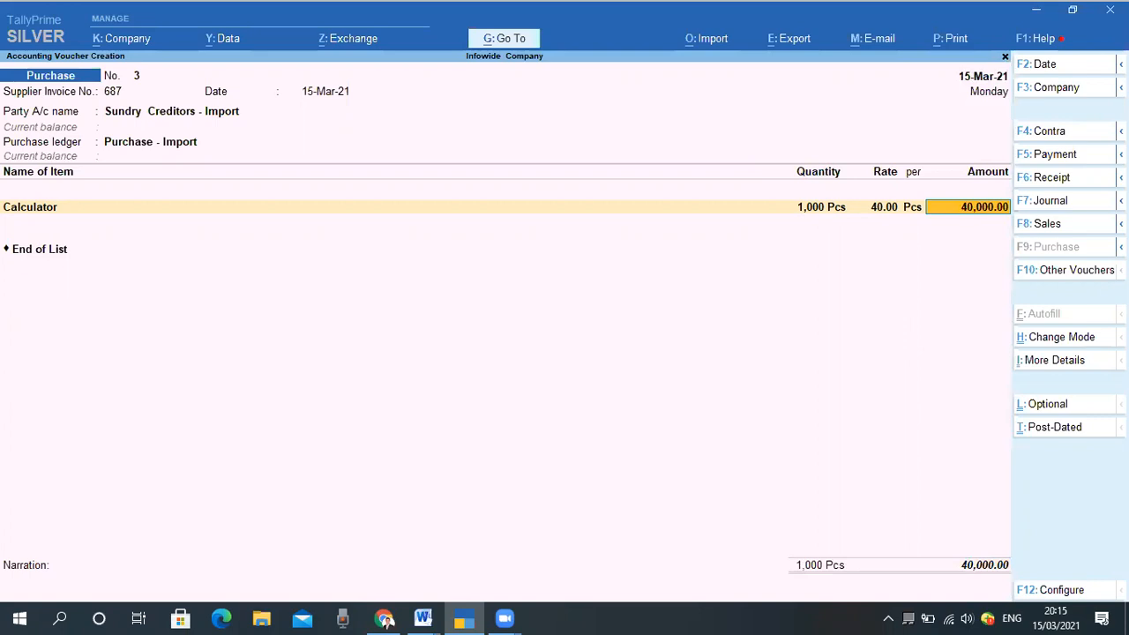
Reopen the Calculator item allocation and open its rate for editing
{"action": "left_click", "coordinate": [30, 207]}
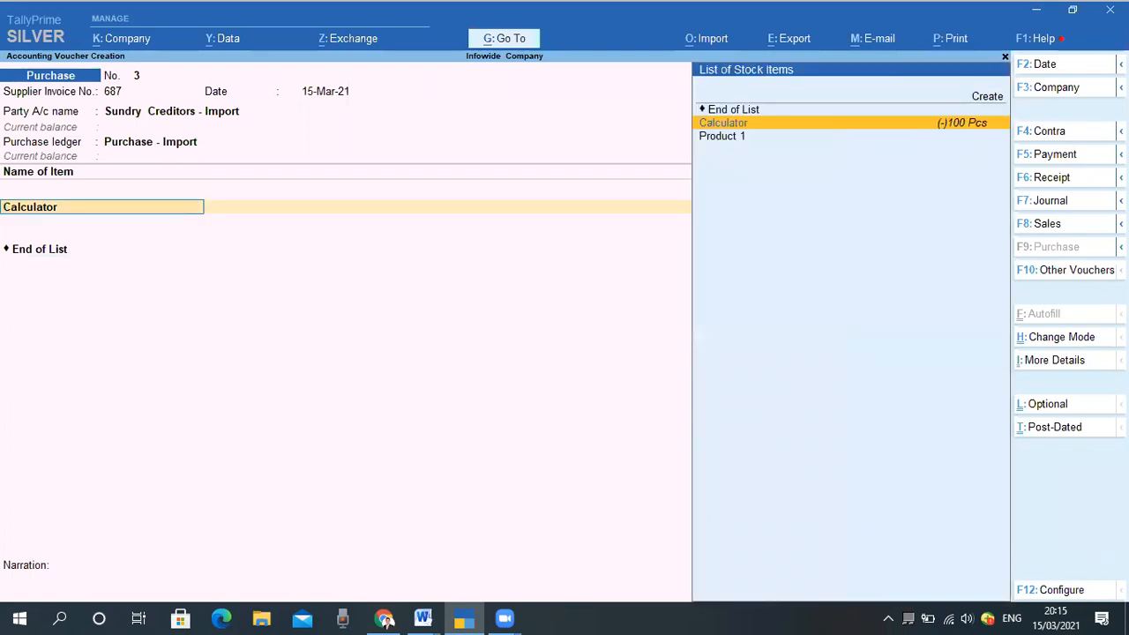
{"action": "key", "text": "Return"}
{"action": "key", "text": "Return"}
{"action": "key", "text": "Return"}
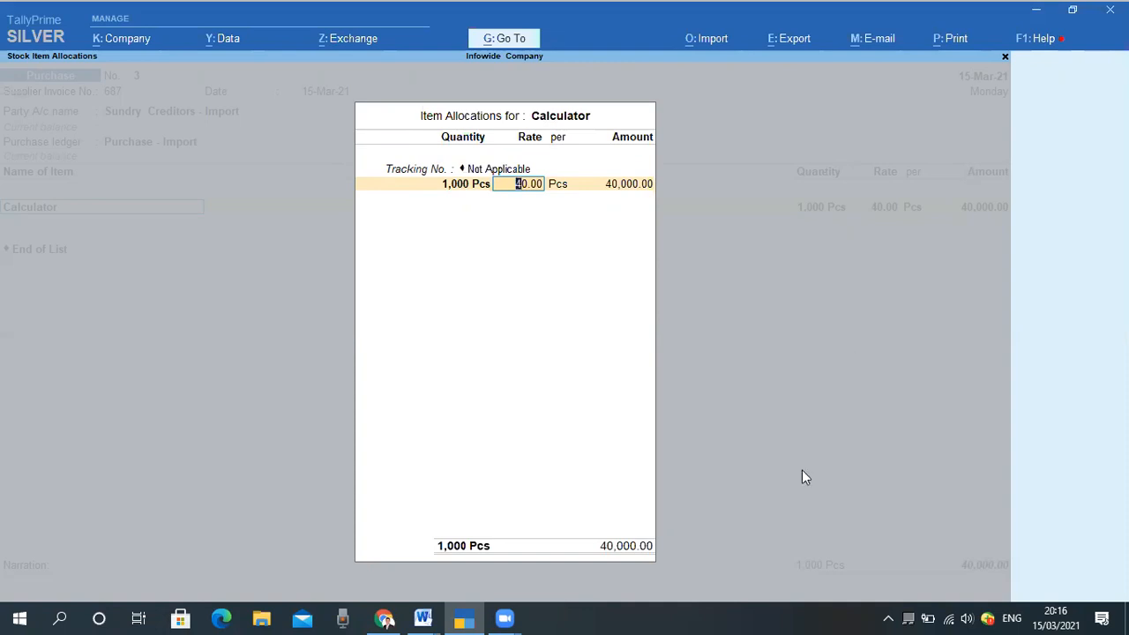
Switch to the Xe currency converter in Chrome and check when its INR to USD exchange rate was last updated
{"action": "left_click", "coordinate": [386, 618]}
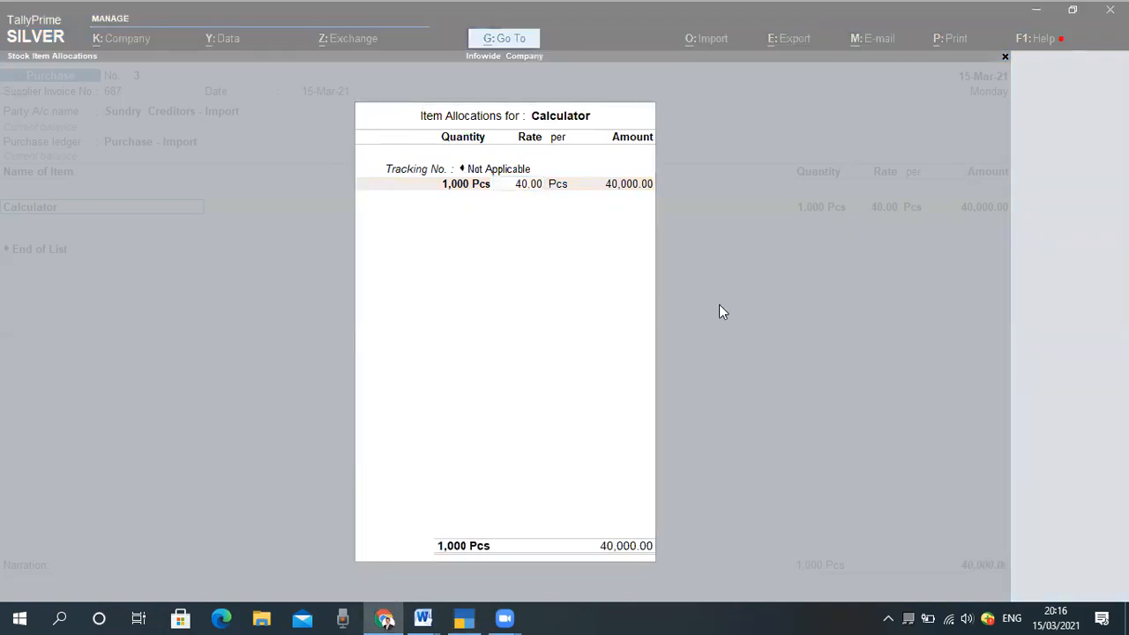
{"action": "mouse_move", "coordinate": [384, 601]}
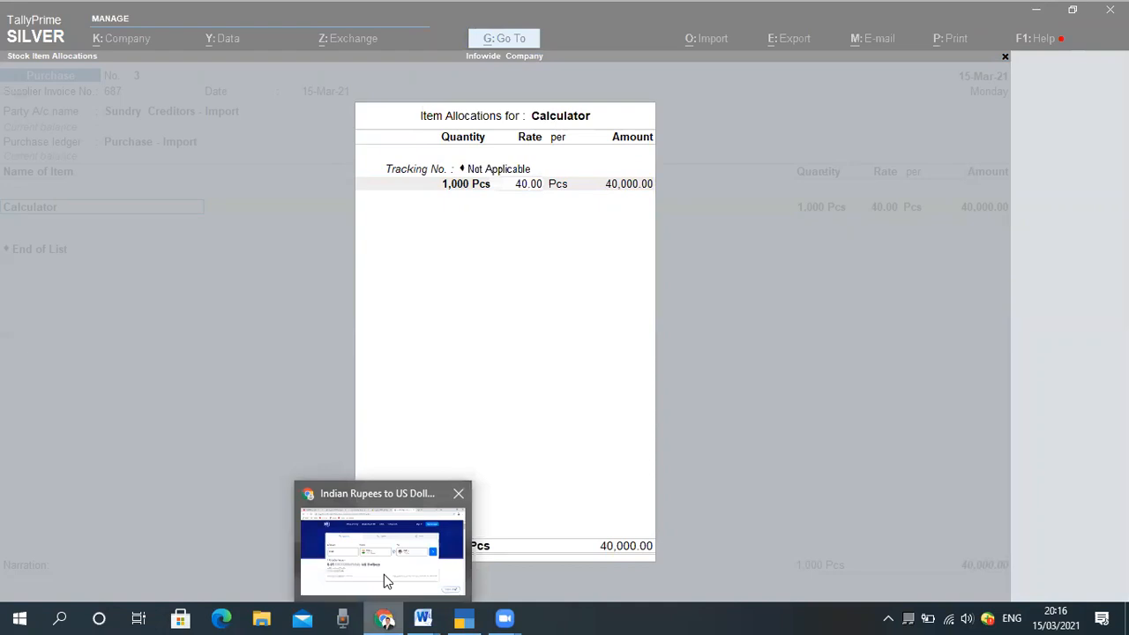
{"action": "left_click", "coordinate": [386, 578]}
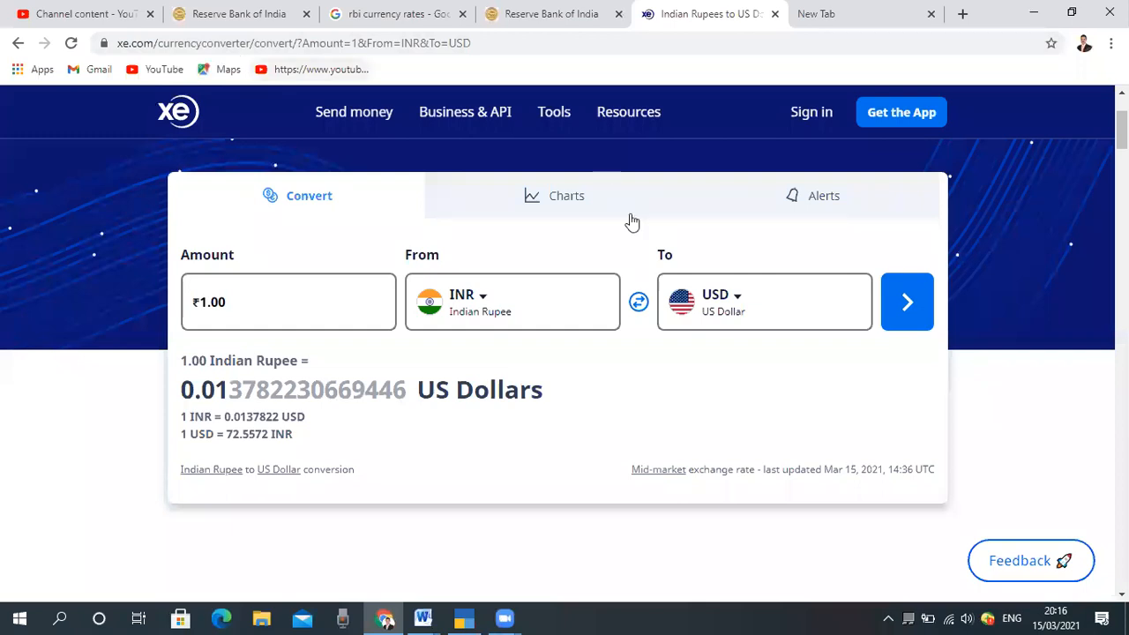
{"action": "mouse_move", "coordinate": [554, 112]}
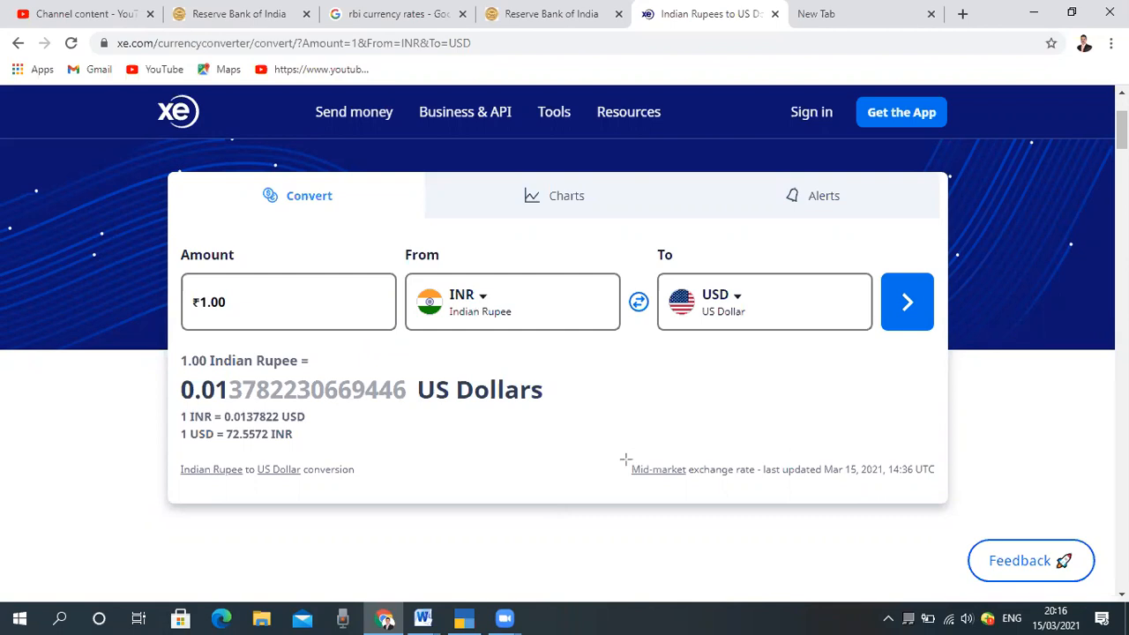
{"action": "left_click_drag", "start_coordinate": [822, 462], "coordinate": [944, 482]}
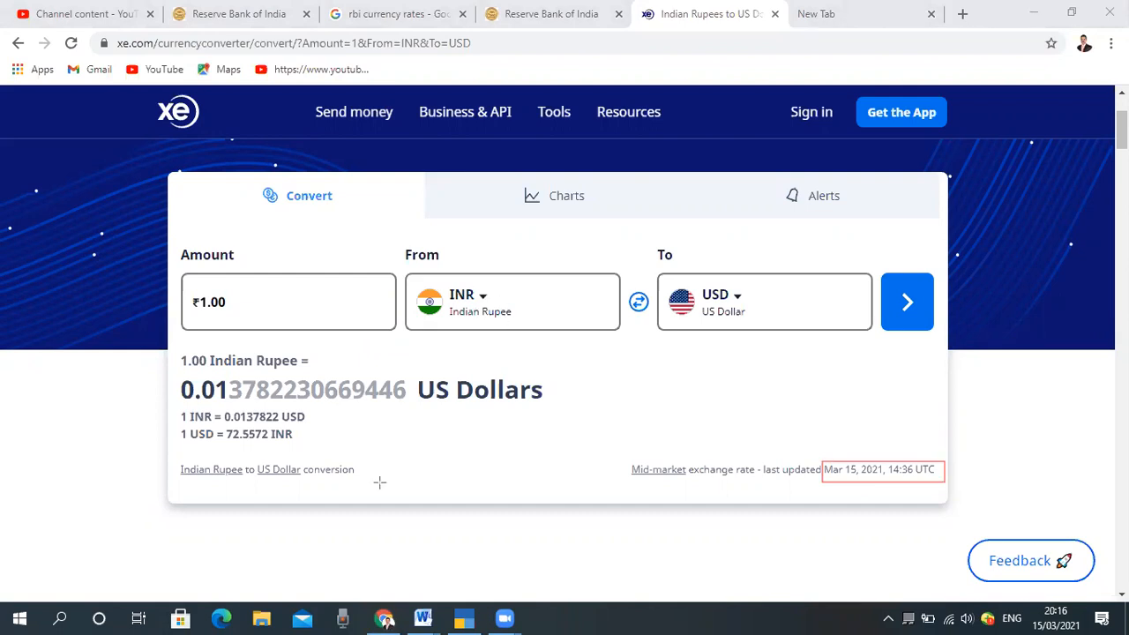
Convert 1.00 US Dollar to Indian Rupees by setting the source currency to USD and the target to INR
{"action": "left_click", "coordinate": [468, 291]}
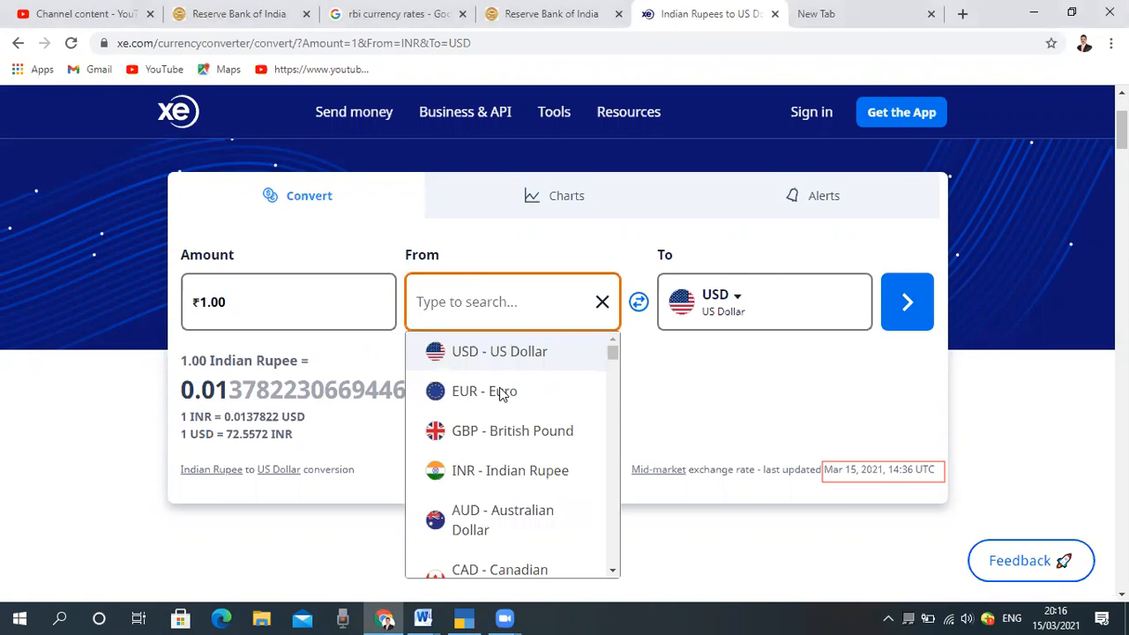
{"action": "left_click", "coordinate": [509, 356]}
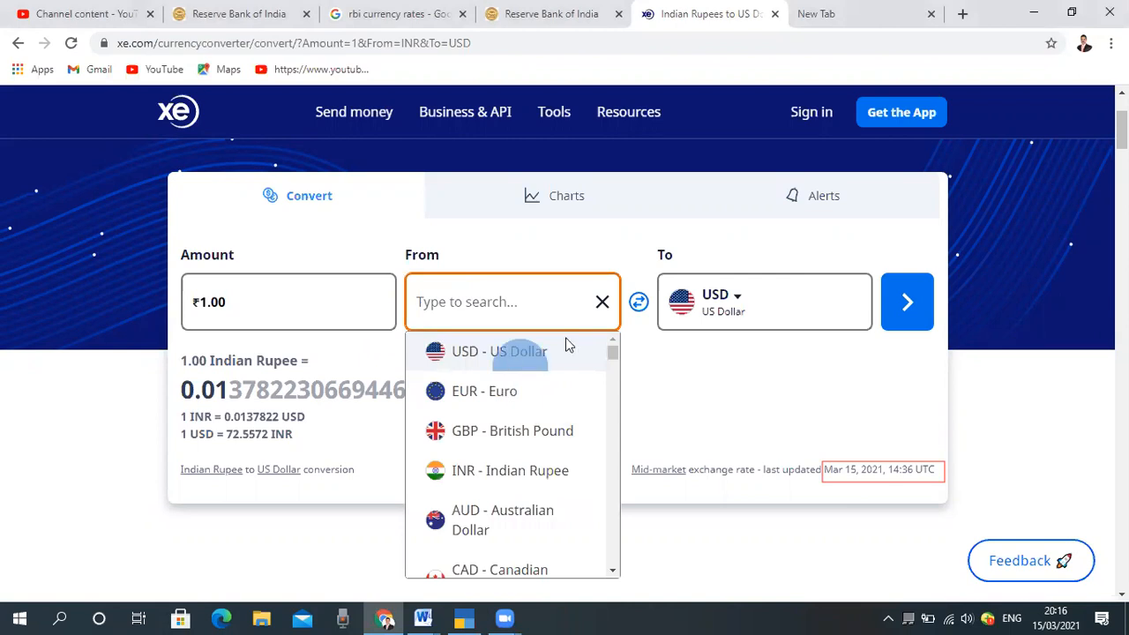
{"action": "left_click", "coordinate": [734, 304]}
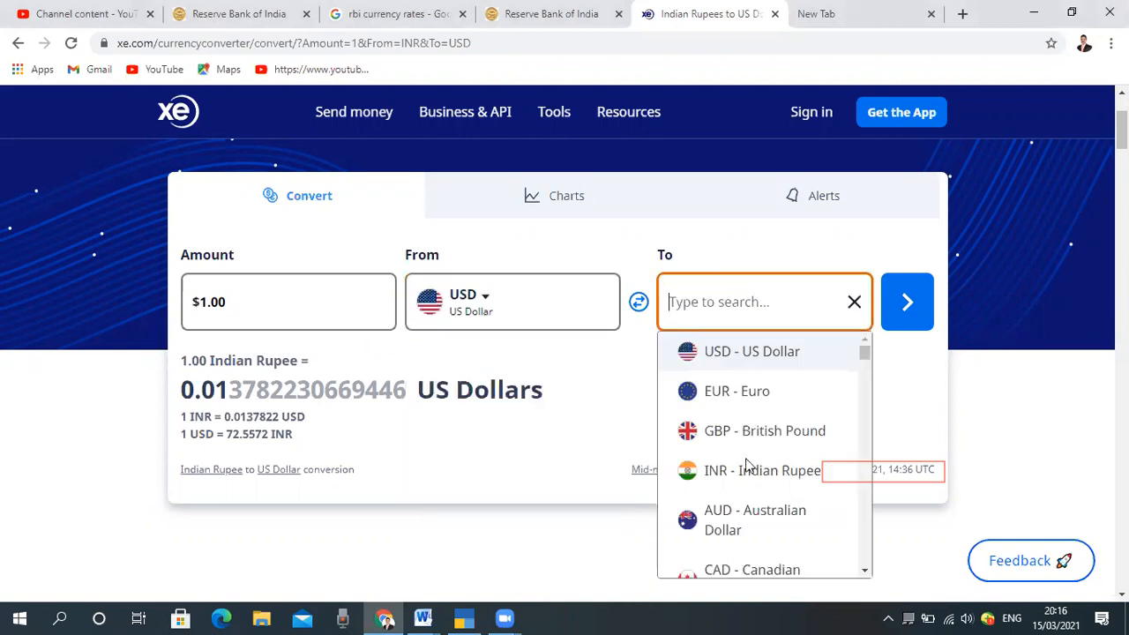
{"action": "left_click", "coordinate": [748, 472]}
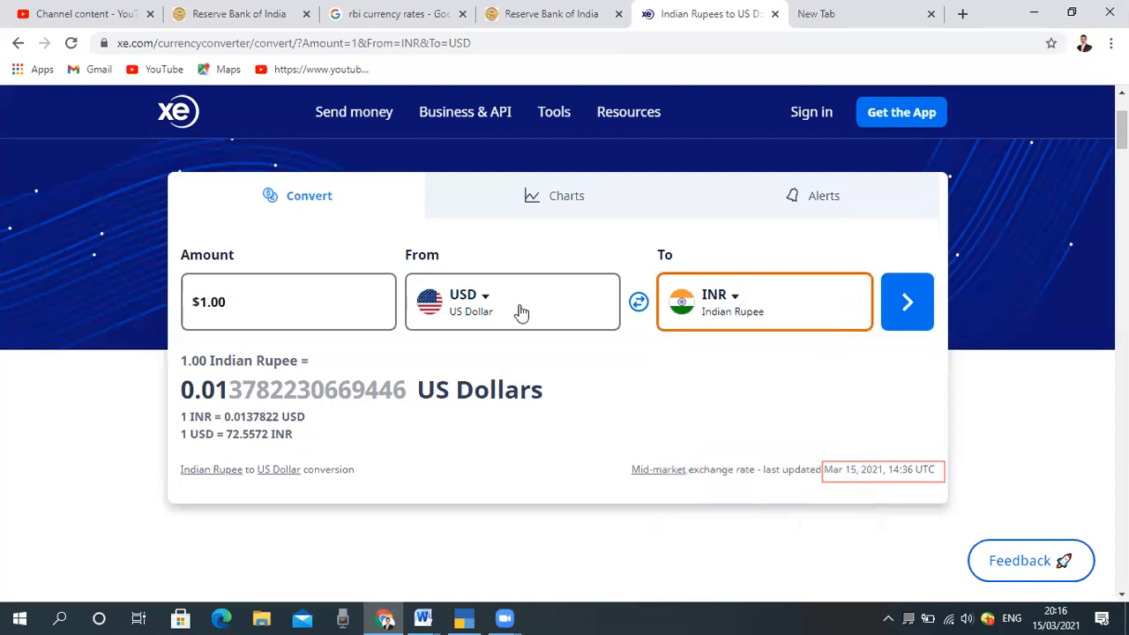
{"action": "left_click", "coordinate": [910, 309]}
{"action": "left_click", "coordinate": [911, 307]}
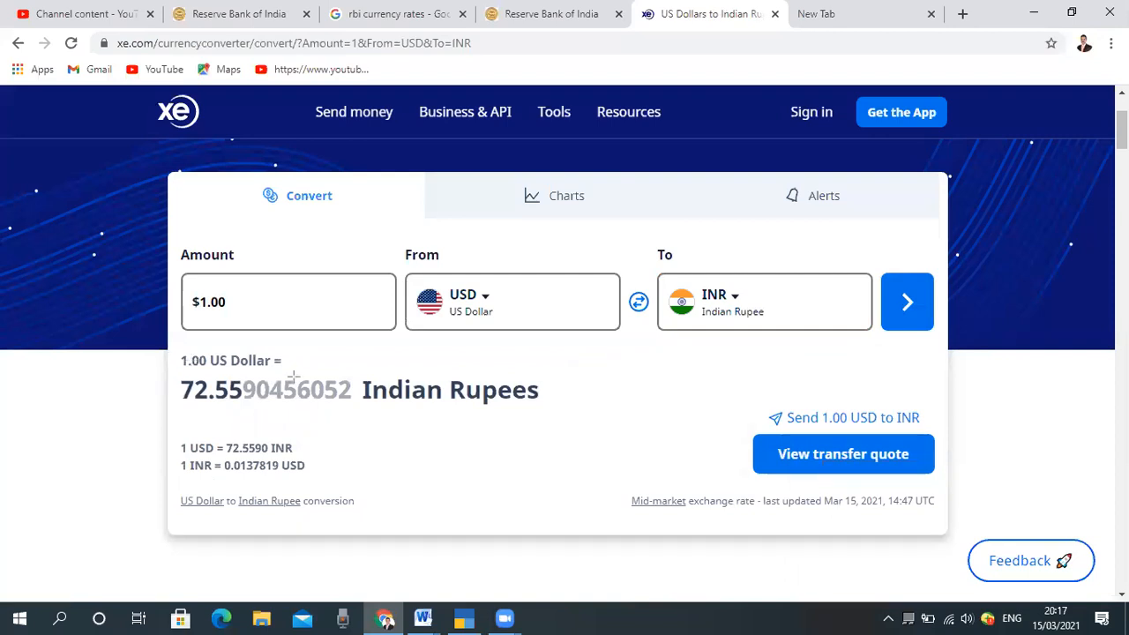
Examine the USD to INR and INR to USD conversion rates on the Xe page
{"action": "left_click_drag", "start_coordinate": [174, 351], "coordinate": [299, 374]}
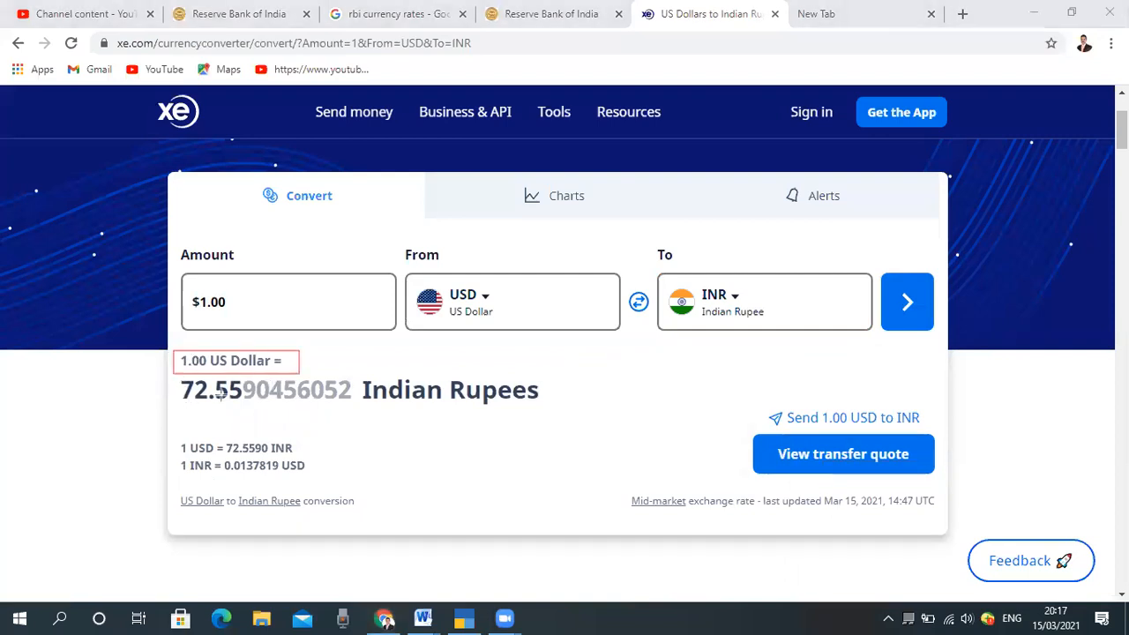
{"action": "left_click_drag", "start_coordinate": [180, 378], "coordinate": [242, 405]}
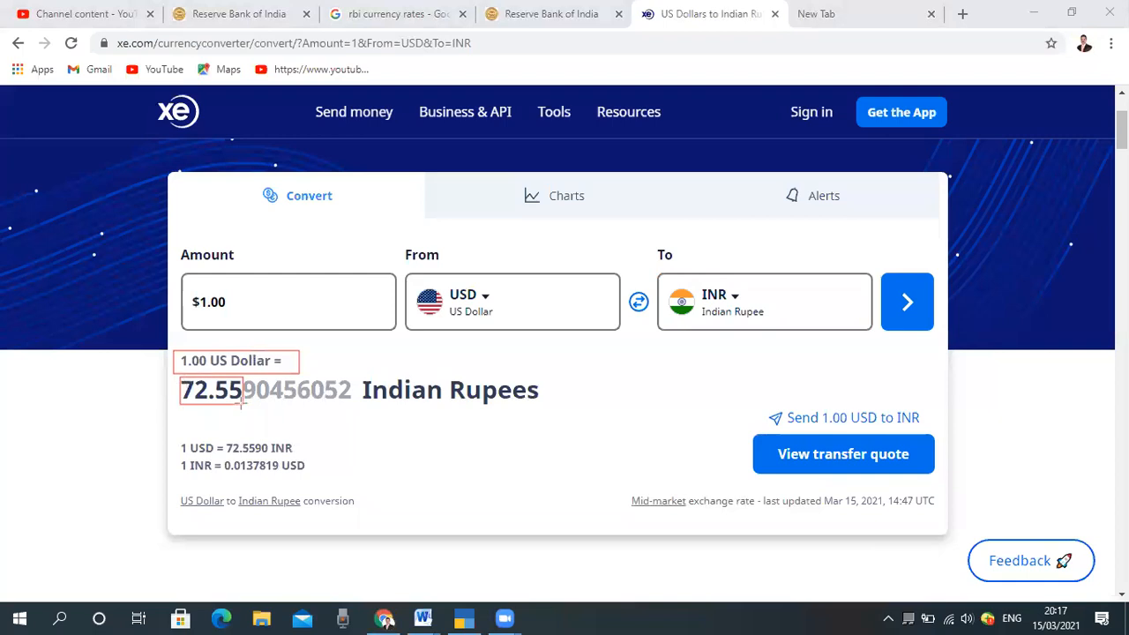
{"action": "mouse_move", "coordinate": [174, 439]}
{"action": "left_mouse_down"}
{"action": "mouse_move", "coordinate": [203, 457]}
{"action": "mouse_move", "coordinate": [314, 458]}
{"action": "left_mouse_up"}
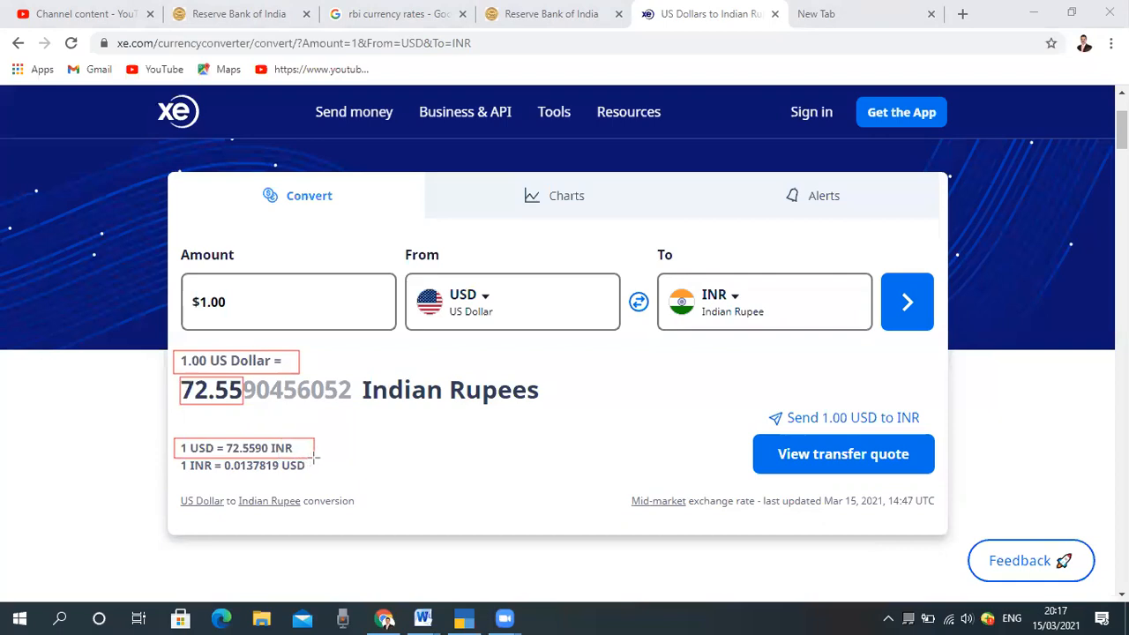
{"action": "mouse_move", "coordinate": [174, 457]}
{"action": "left_mouse_down"}
{"action": "mouse_move", "coordinate": [207, 480]}
{"action": "mouse_move", "coordinate": [315, 476]}
{"action": "left_mouse_up"}
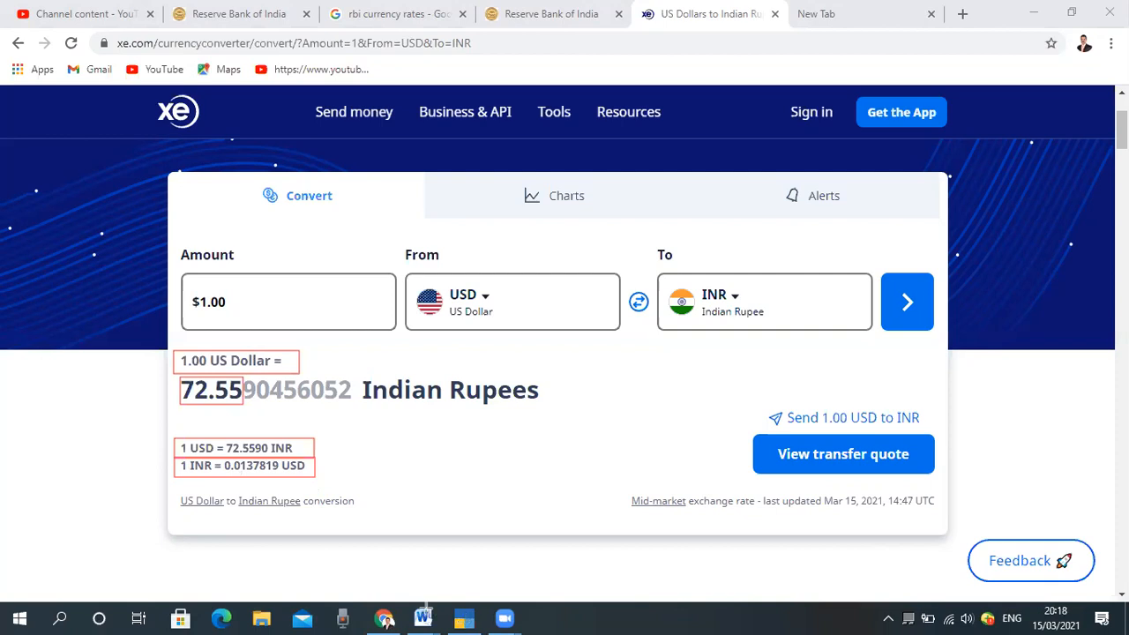
Return to TallyPrime's Calculator item allocation and launch Microsoft Excel 2010 with a blank workbook
{"action": "mouse_move", "coordinate": [466, 594]}
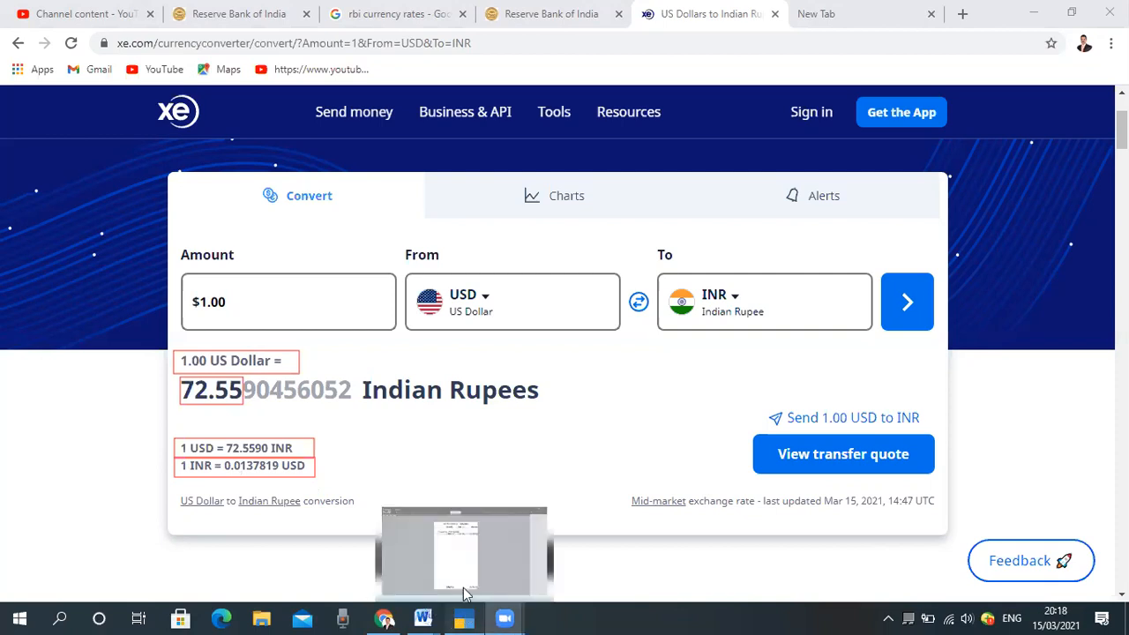
{"action": "left_click", "coordinate": [491, 514]}
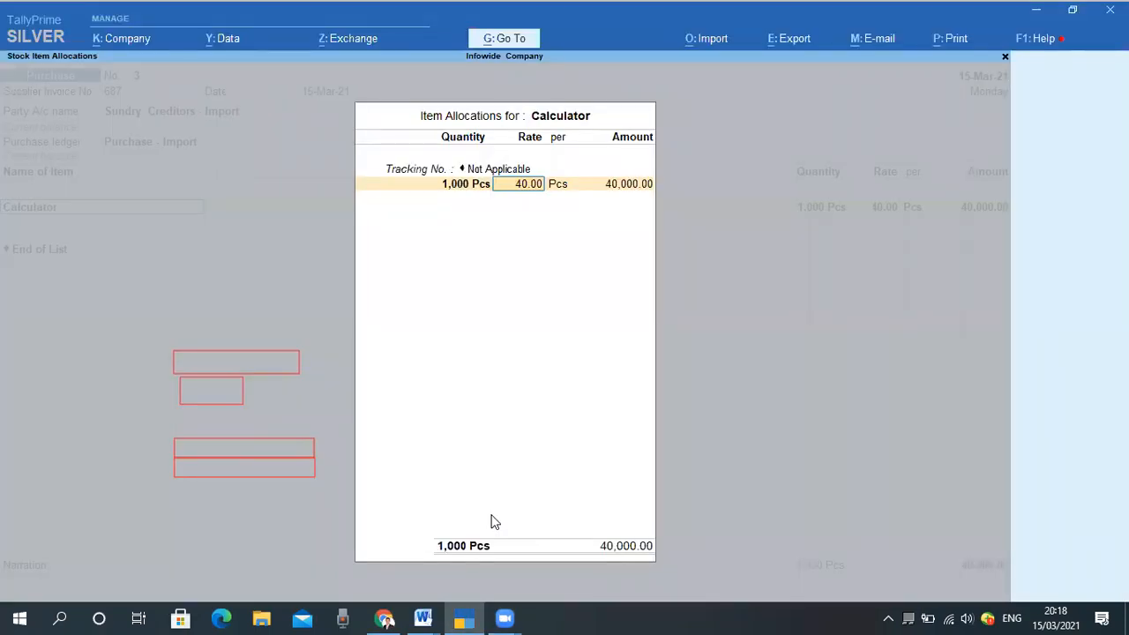
{"action": "left_click", "coordinate": [14, 618]}
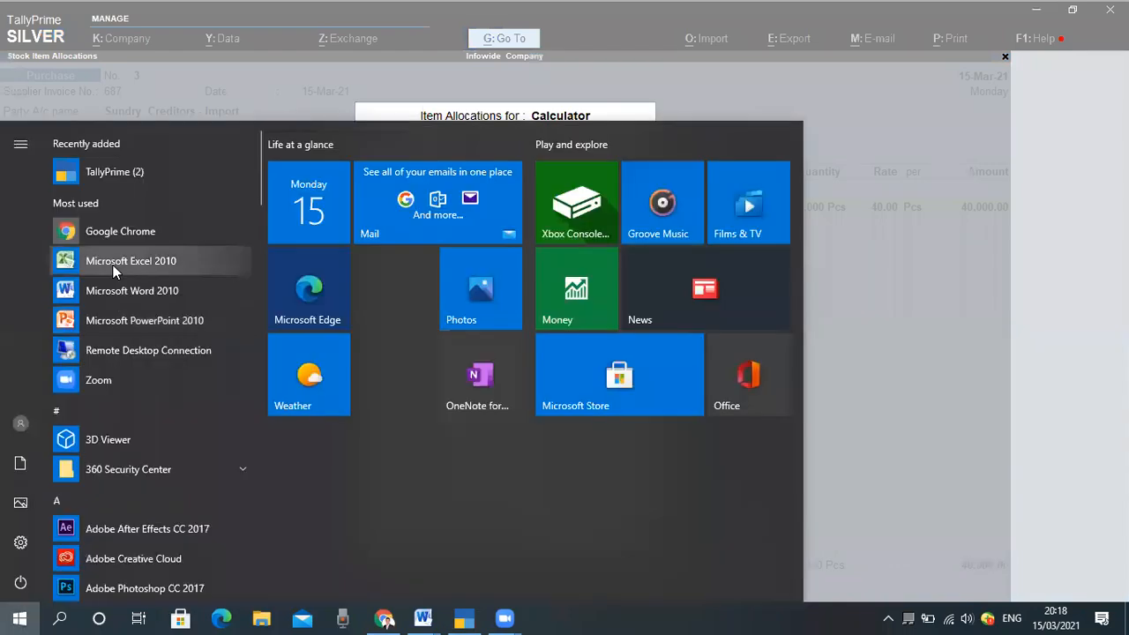
{"action": "left_click", "coordinate": [667, 346]}
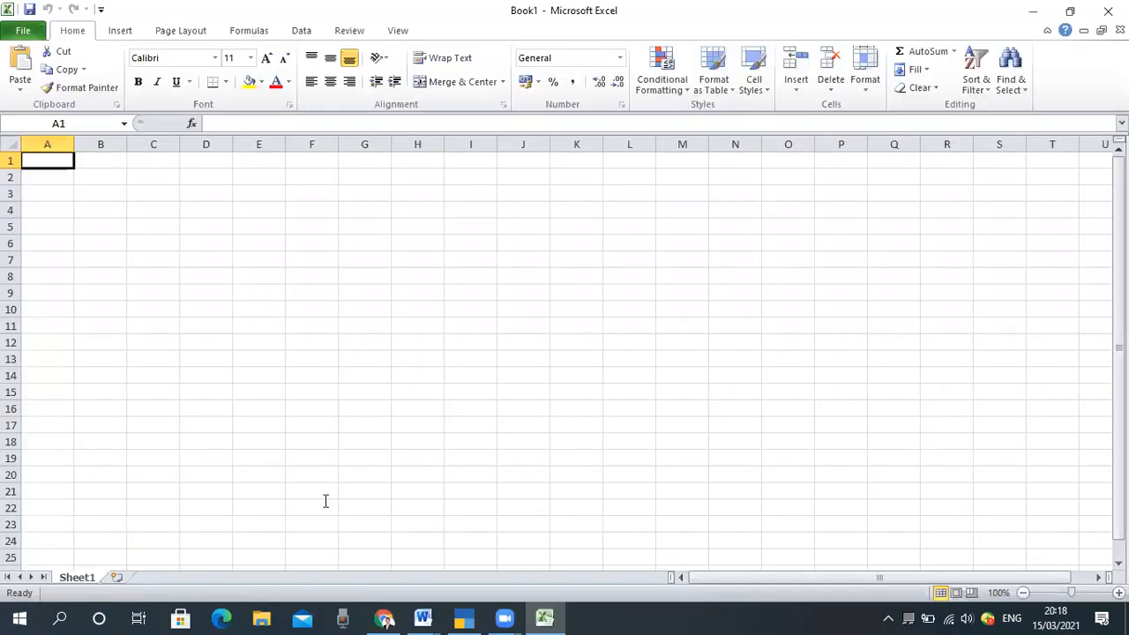
Check the rate in Chrome, and in Excel enter the heading USD in E8 with 72.55 below it in E9
{"action": "key", "text": "alt+Tab"}
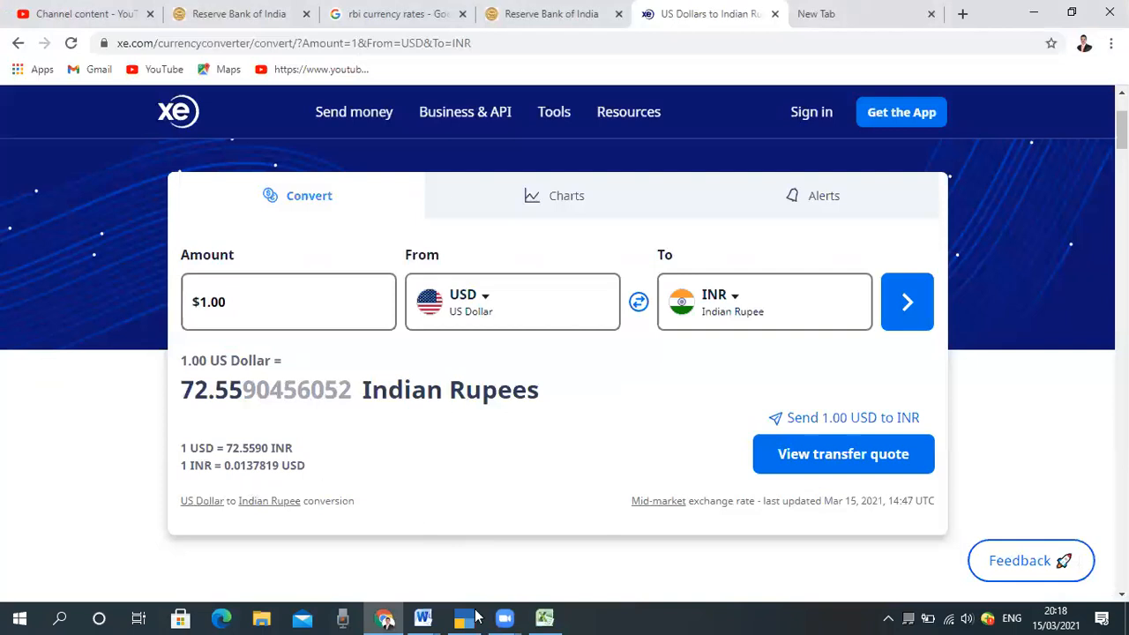
{"action": "mouse_move", "coordinate": [545, 617]}
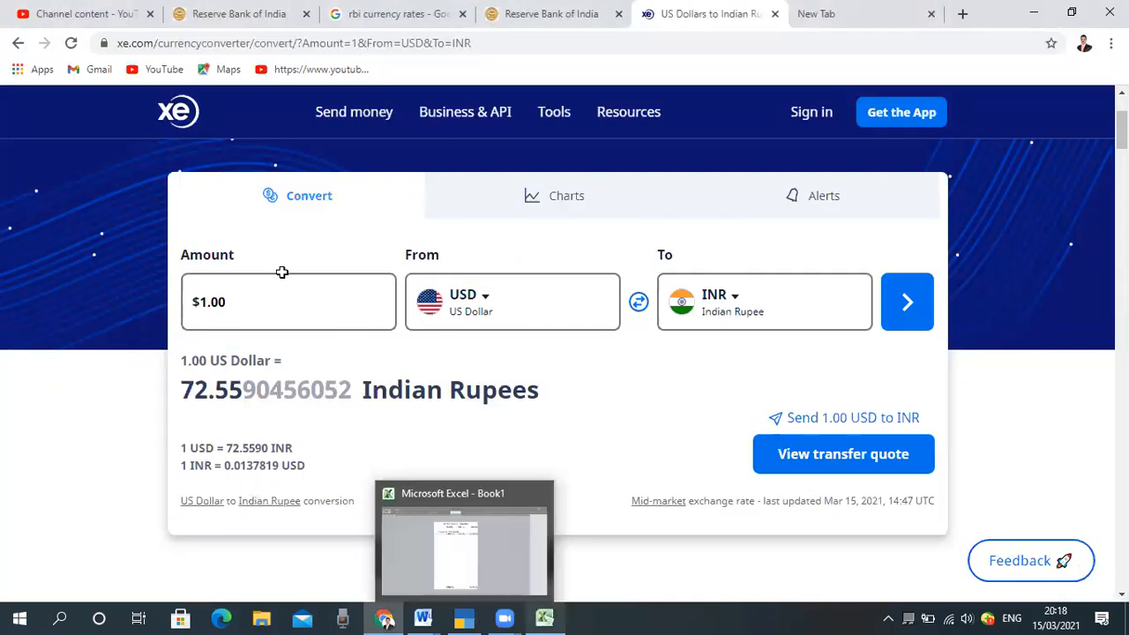
{"action": "key", "text": "alt+Tab"}
{"action": "type", "text": "Use"}
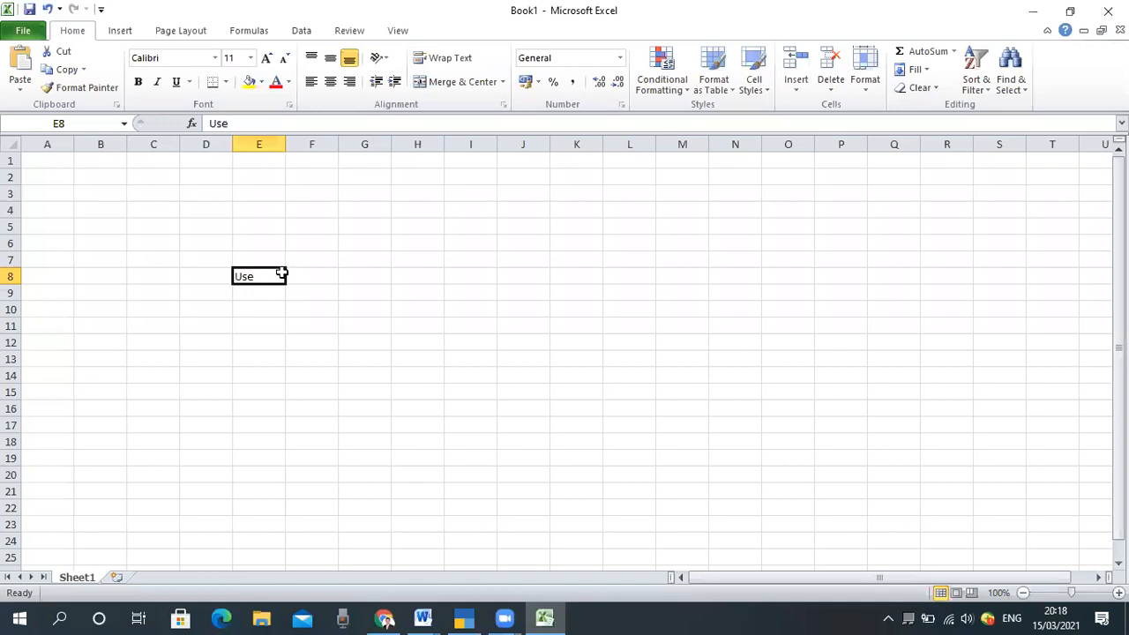
{"action": "type", "text": "USD"}
{"action": "key", "text": "Return"}
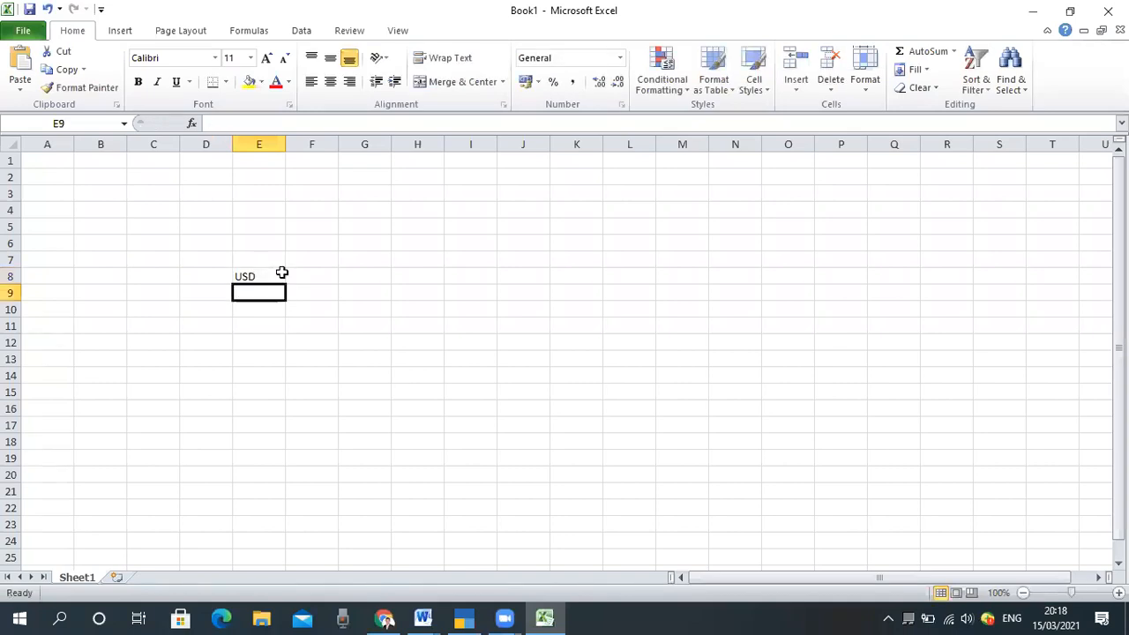
{"action": "type", "text": "72.55"}
{"action": "key", "text": "ctrl+Return"}
{"action": "key", "text": "Down"}
{"action": "key", "text": "Down"}
{"action": "key", "text": "Up"}
Enter the heading INR in F8 and the rate 0.013 below it in F9
{"action": "key", "text": "Right"}
{"action": "key", "text": "Up"}
{"action": "key", "text": "Up"}
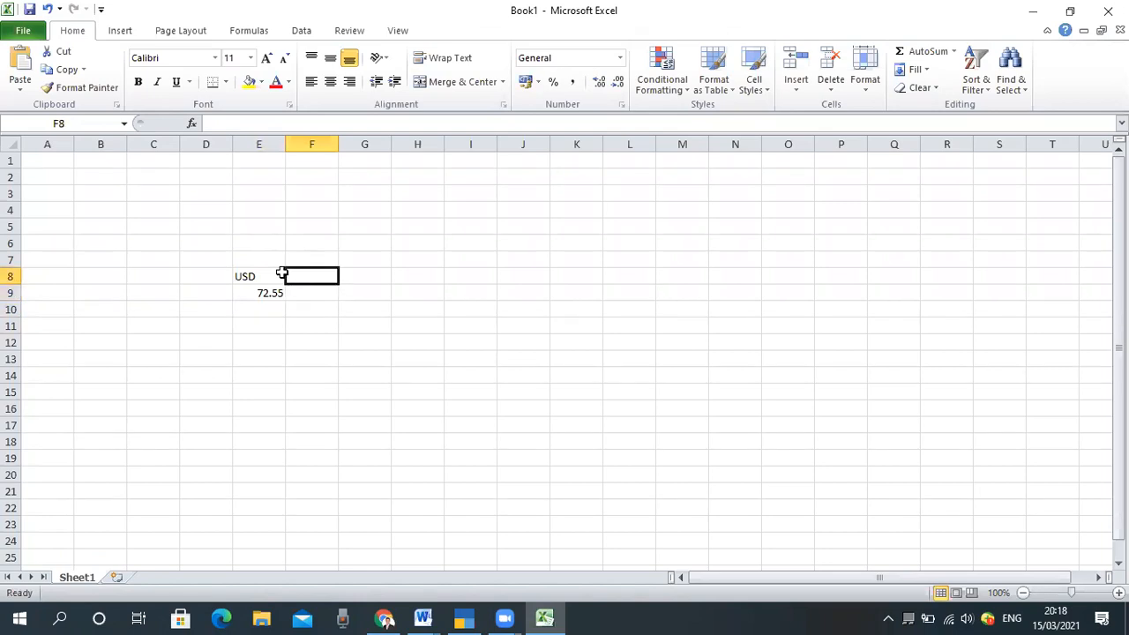
{"action": "type", "text": "INR"}
{"action": "key", "text": "Return"}
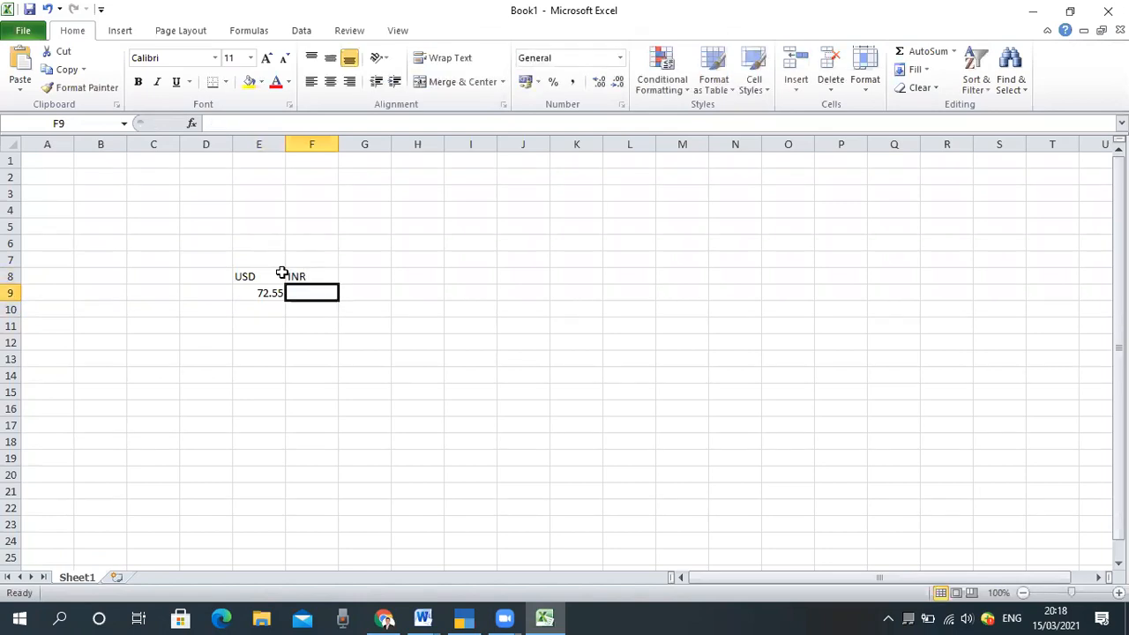
{"action": "type", "text": "."}
{"action": "key", "text": "BackSpace"}
{"action": "type", "text": "0.013"}
{"action": "key", "text": "Return"}
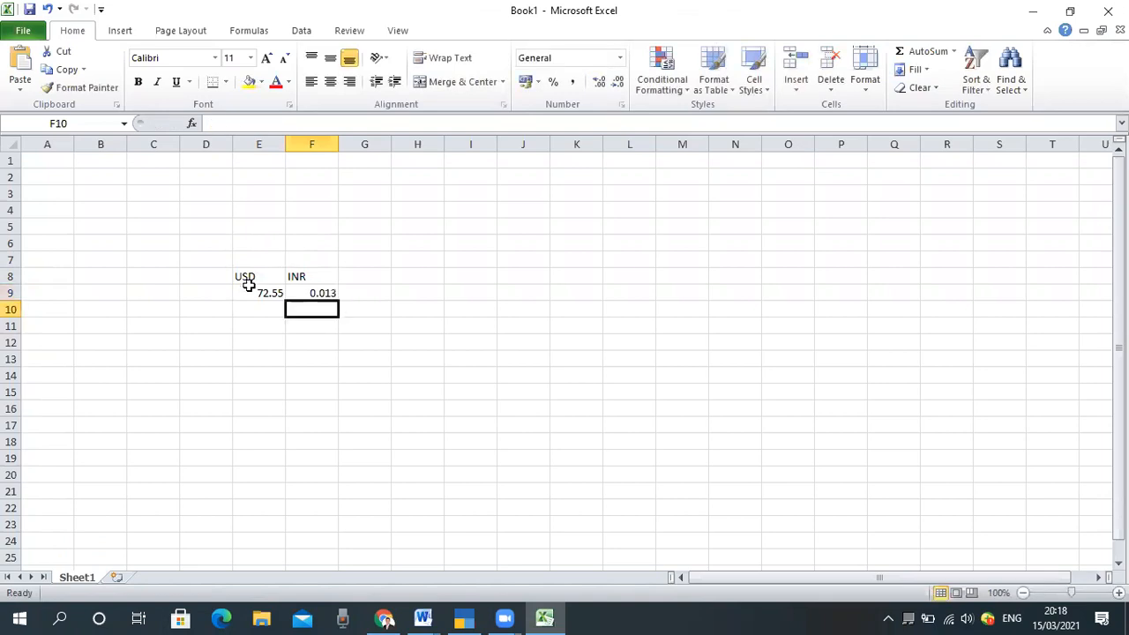
Switch to the Xe converter in Chrome and recheck the rupee-to-dollar rate and the mid-market rate note
{"action": "mouse_move", "coordinate": [396, 616]}
{"action": "left_click", "coordinate": [353, 490]}
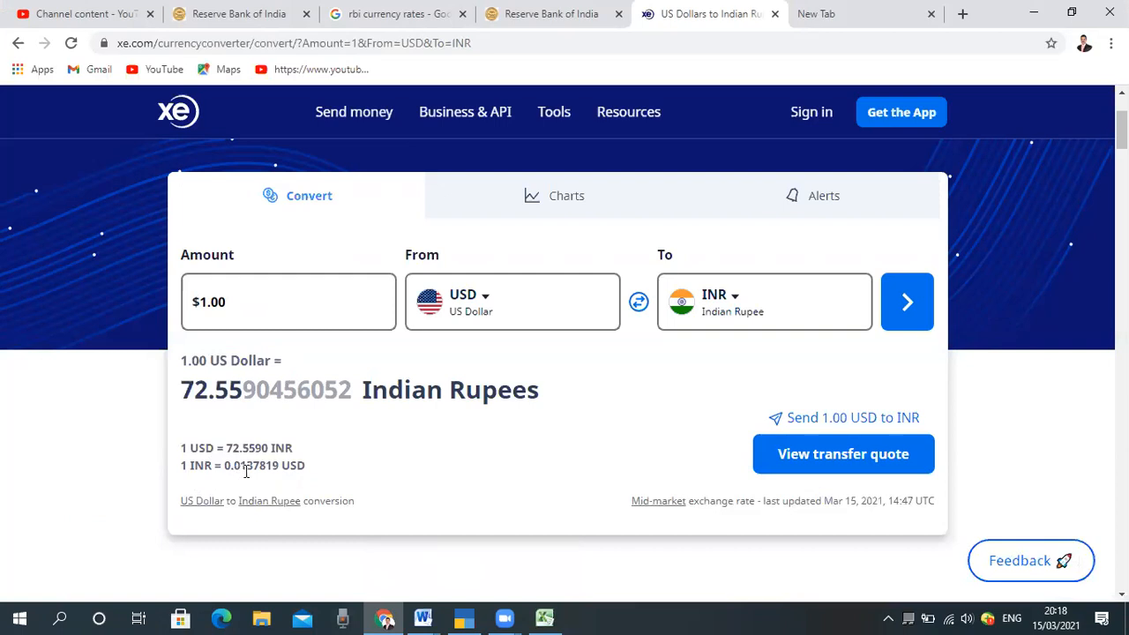
{"action": "mouse_move", "coordinate": [658, 501]}
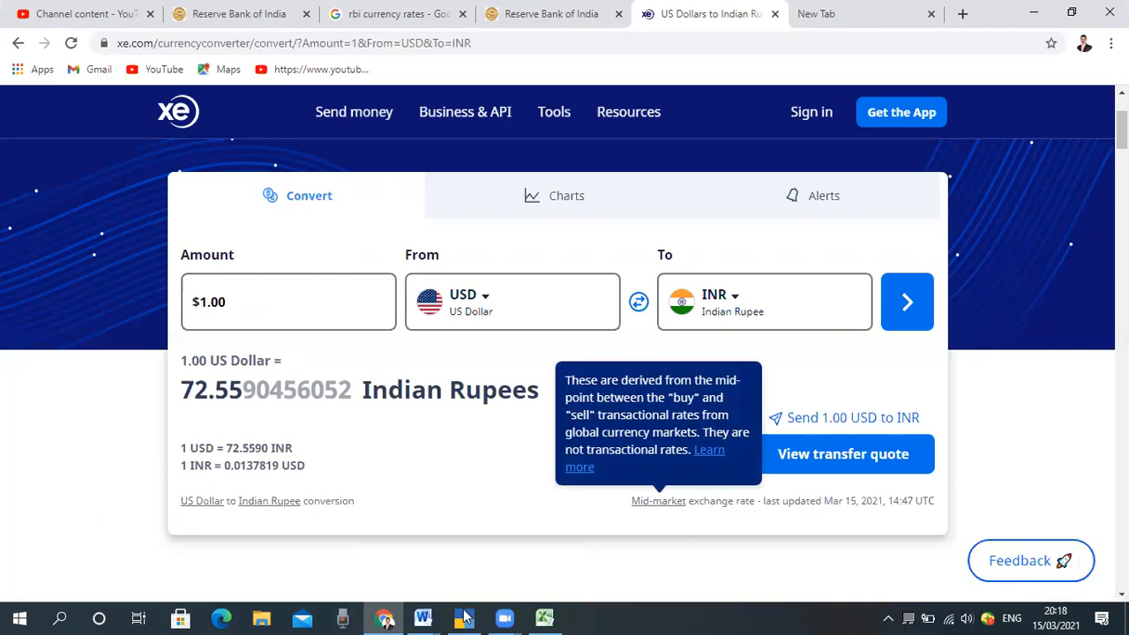
{"action": "mouse_move", "coordinate": [464, 617]}
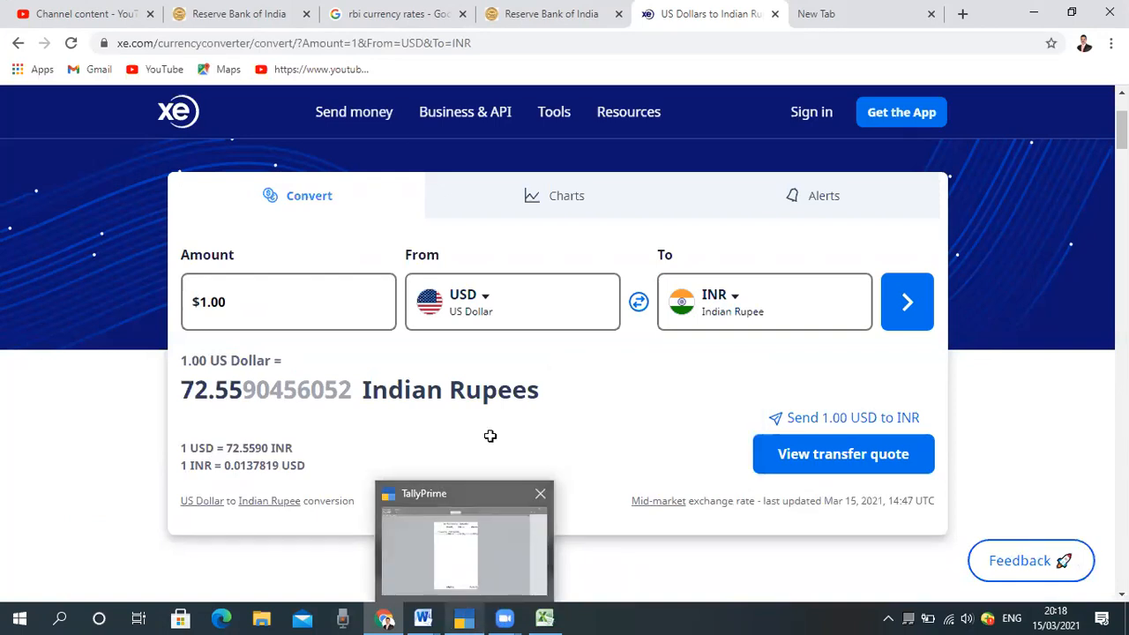
Switch back to the Excel workbook and enter the rupee price 40 in cell F11
{"action": "key", "text": "alt+Tab"}
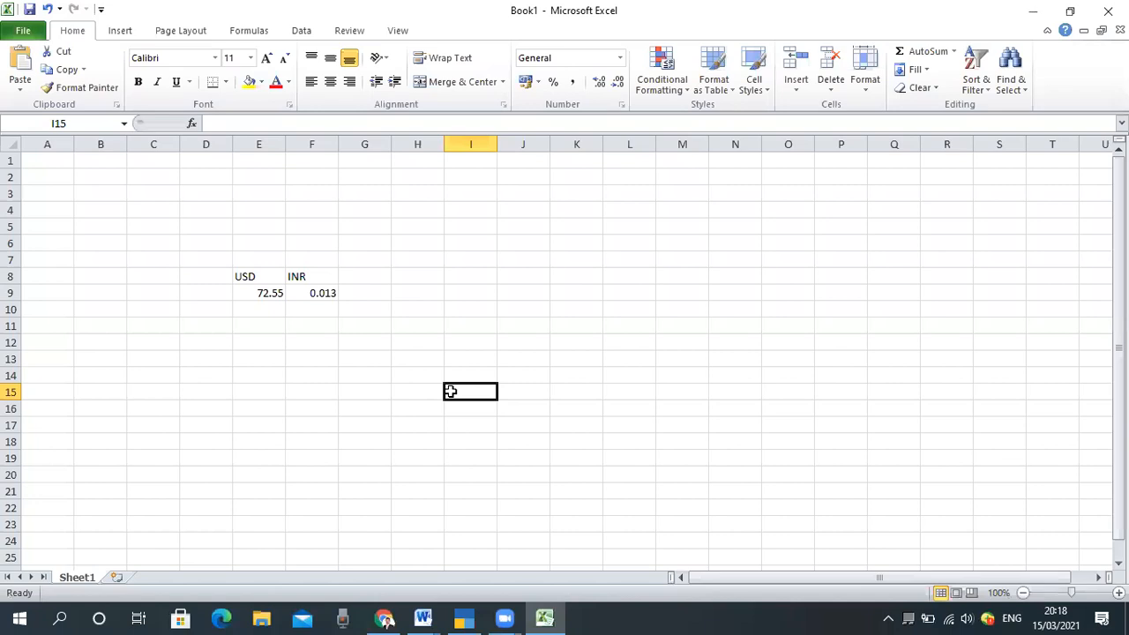
{"action": "key", "text": "Up"}
{"action": "key", "text": "Up"}
{"action": "key", "text": "Up"}
{"action": "key", "text": "Left"}
{"action": "key", "text": "Left"}
{"action": "key", "text": "Up"}
{"action": "key", "text": "Left"}
{"action": "type", "text": "40"}
{"action": "key", "text": "Return"}
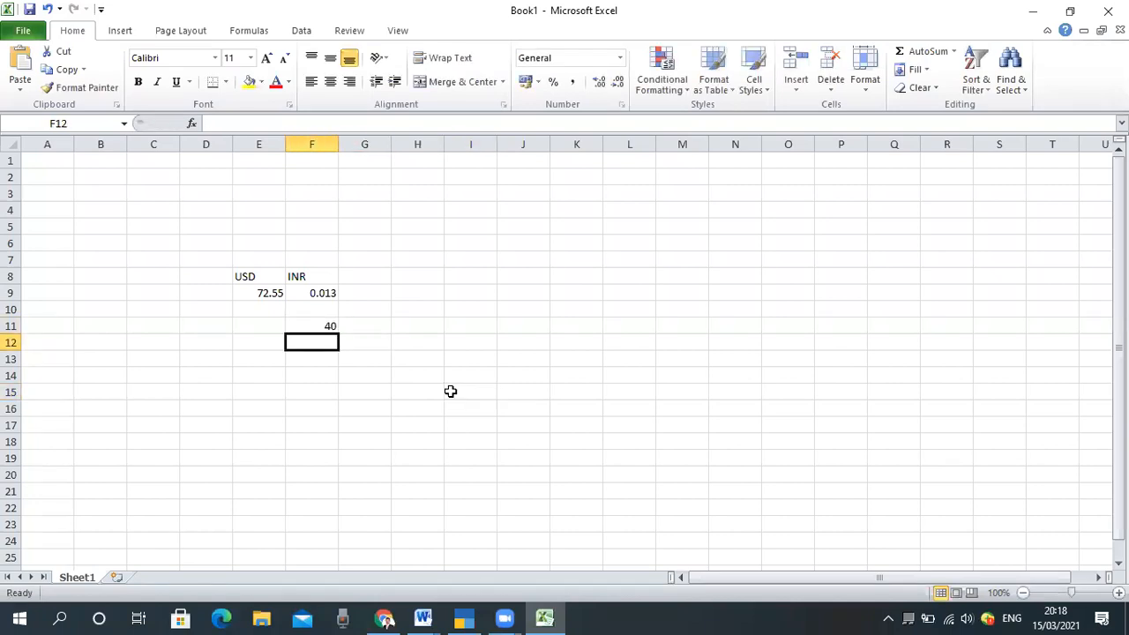
Convert the rupee price to dollars in cell F13 with the formula =F11*F9
{"action": "key", "text": "Down"}
{"action": "type", "text": "="}
{"action": "key", "text": "Up"}
{"action": "key", "text": "Up"}
{"action": "type", "text": "*"}
{"action": "key", "text": "Up"}
{"action": "key", "text": "Up"}
{"action": "key", "text": "Up"}
{"action": "key", "text": "Up"}
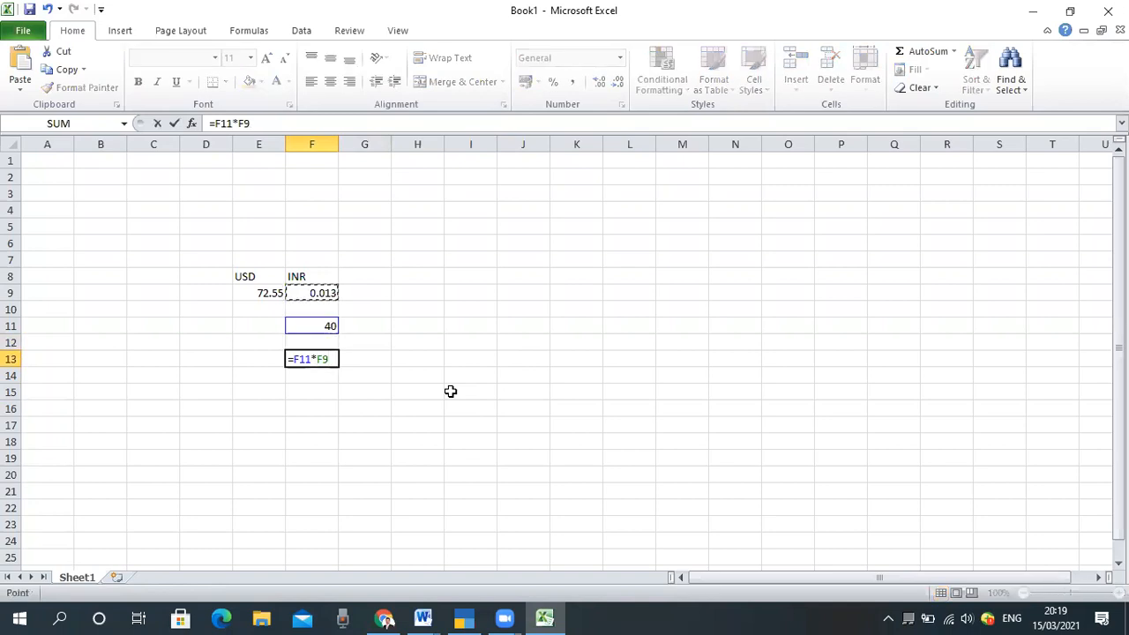
{"action": "key", "text": "Return"}
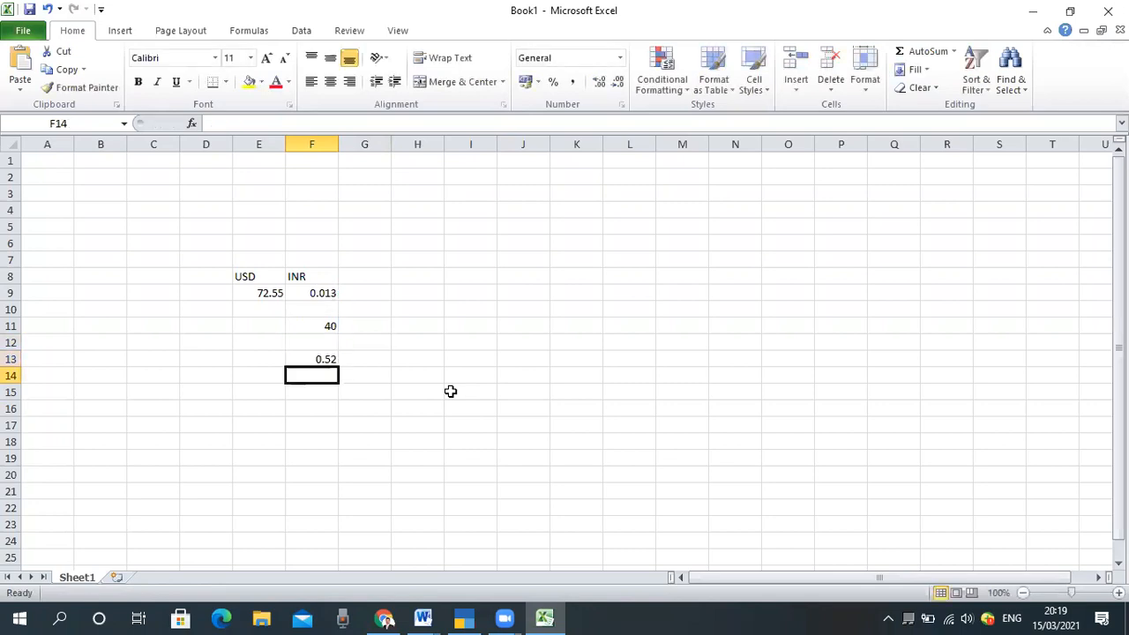
Examine the converted dollar price in F13 and the formula behind it
{"action": "key", "text": "Up"}
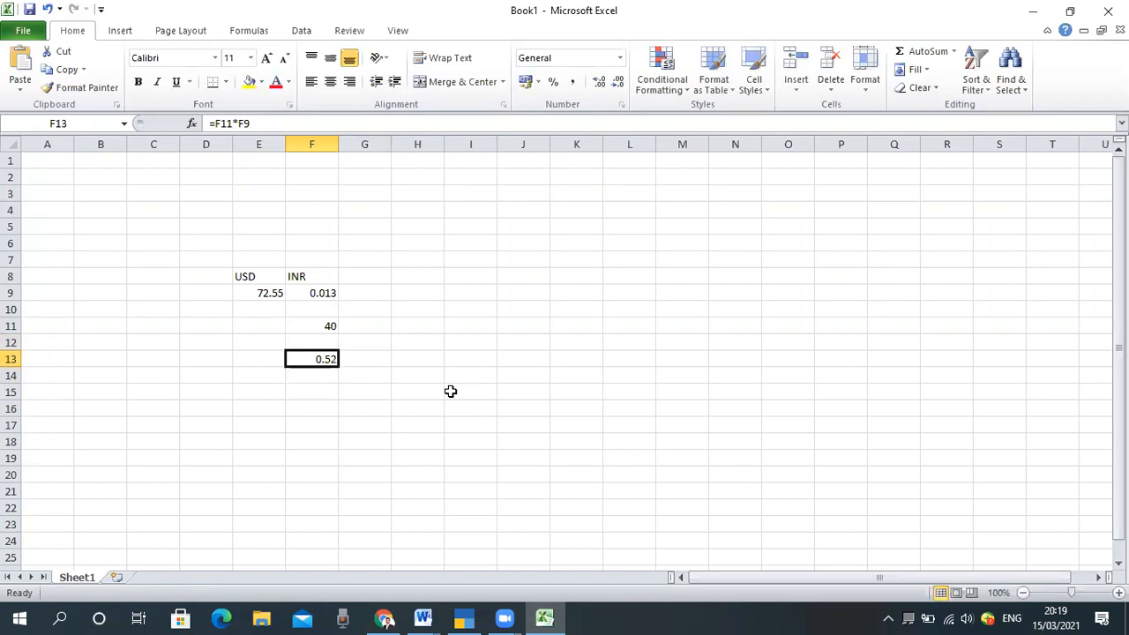
{"action": "key", "text": "Up"}
{"action": "key", "text": "Up"}
{"action": "key", "text": "Down"}
{"action": "key", "text": "Down"}
{"action": "key", "text": "Left"}
{"action": "key", "text": "Up"}
{"action": "key", "text": "Up"}
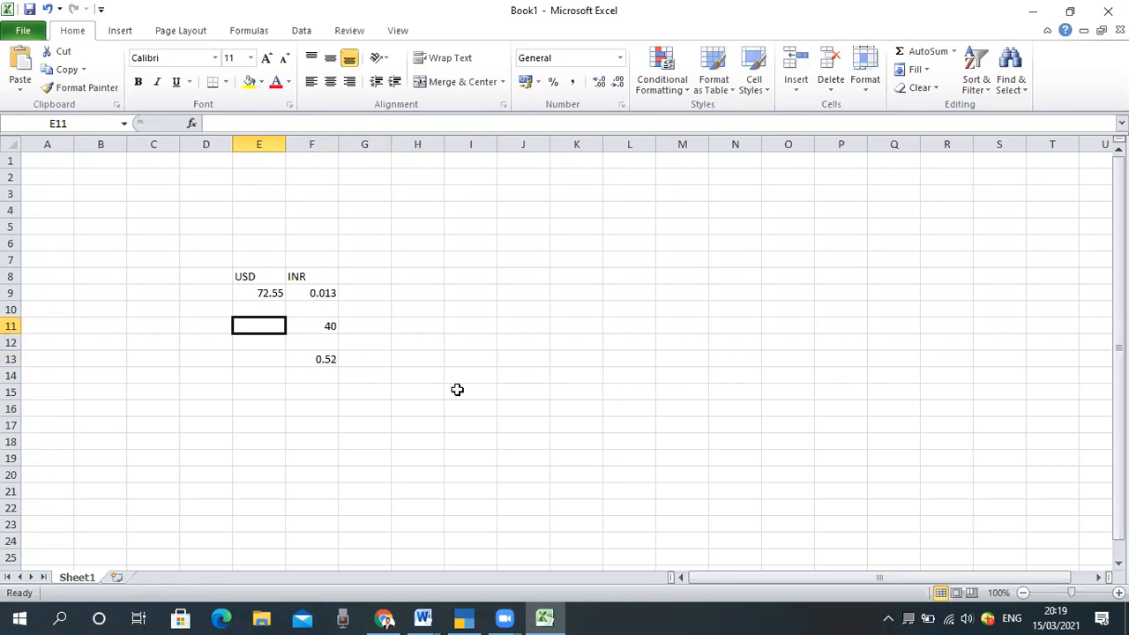
{"action": "left_click", "coordinate": [319, 365]}
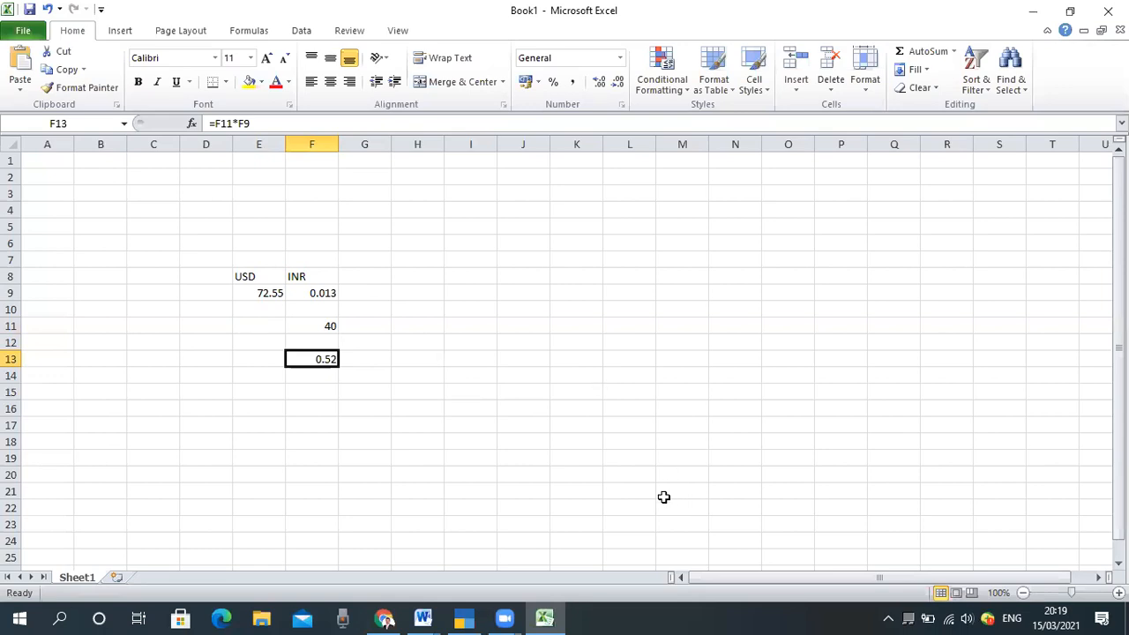
{"action": "left_click", "coordinate": [494, 446]}
Clear the trial price and its conversion from F11 and F13, and enter the dollar price 0.5 in E11
{"action": "left_click", "coordinate": [259, 332]}
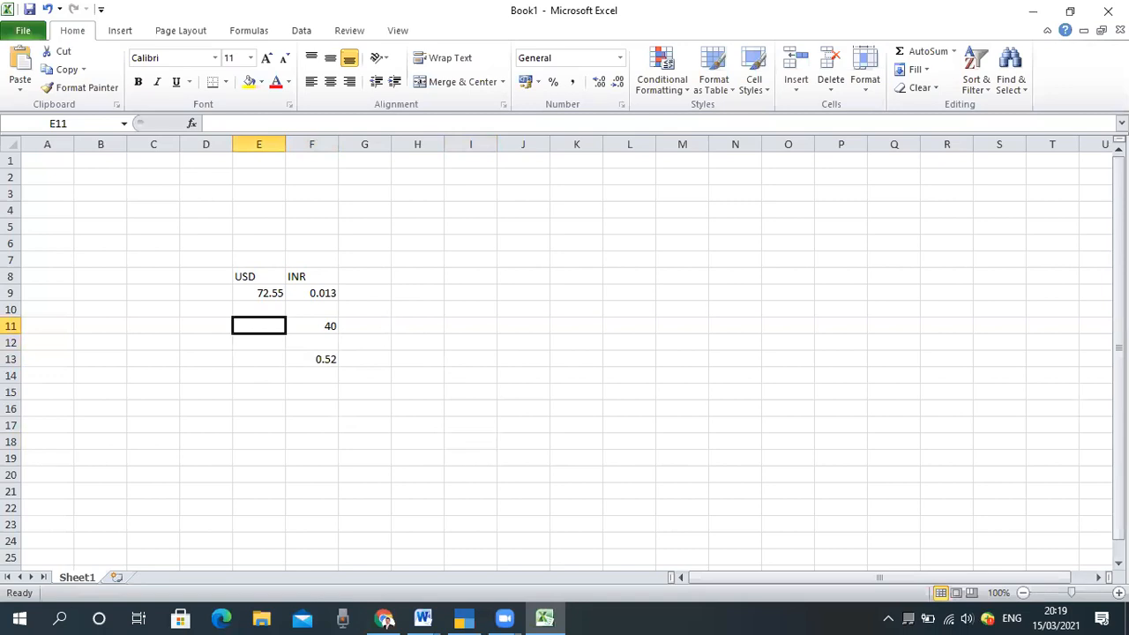
{"action": "key", "text": "Tab"}
{"action": "key", "text": "Return"}
{"action": "key", "text": "Tab"}
{"action": "key", "text": "Down"}
{"action": "key", "text": "Escape"}
{"action": "key", "text": "Up"}
{"action": "key", "text": "Up"}
{"action": "key", "text": "Left"}
{"action": "type", "text": ".5"}
{"action": "key", "text": "Return"}
{"action": "key", "text": "Return"}
{"action": "key", "text": "Return"}
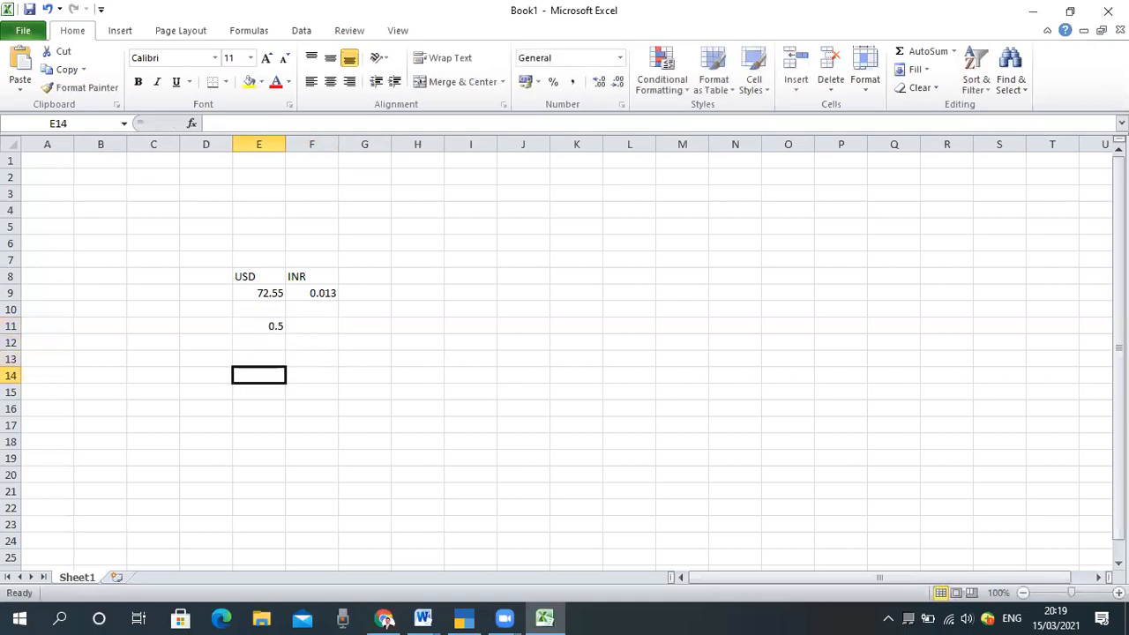
Calculate the rupee price per piece in cell E14 with the formula =E9*E11
{"action": "type", "text": "="}
{"action": "key", "text": "Up"}
{"action": "key", "text": "Up"}
{"action": "key", "text": "Up"}
{"action": "key", "text": "Up"}
{"action": "key", "text": "Up"}
{"action": "type", "text": "*"}
{"action": "key", "text": "Up"}
{"action": "key", "text": "Up"}
{"action": "key", "text": "Up"}
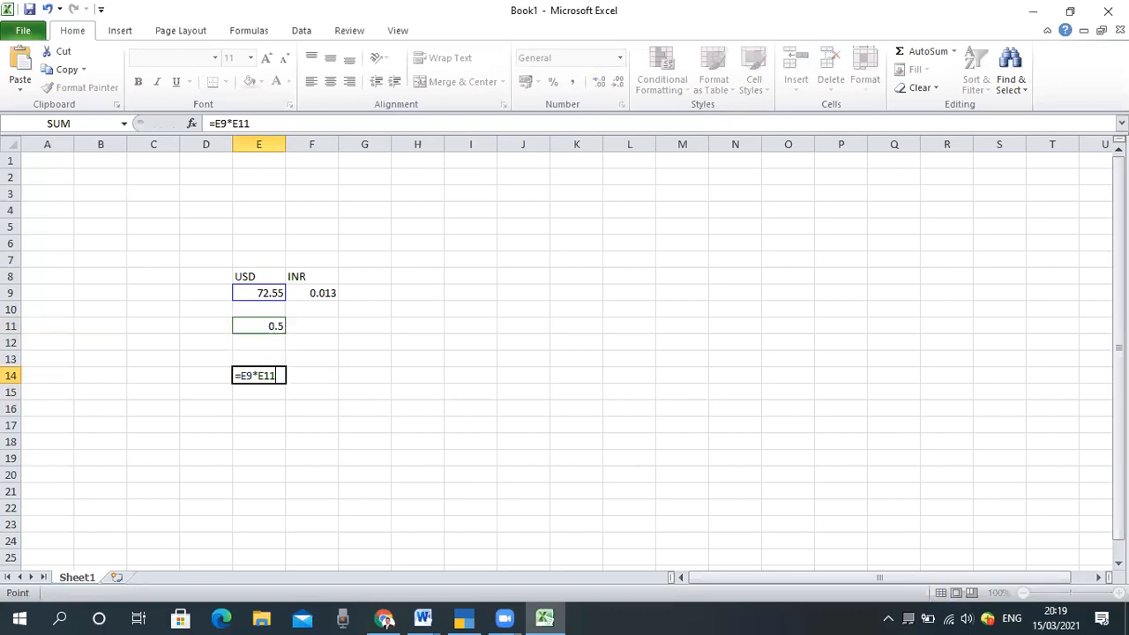
{"action": "key", "text": "Return"}
{"action": "key", "text": "Up"}
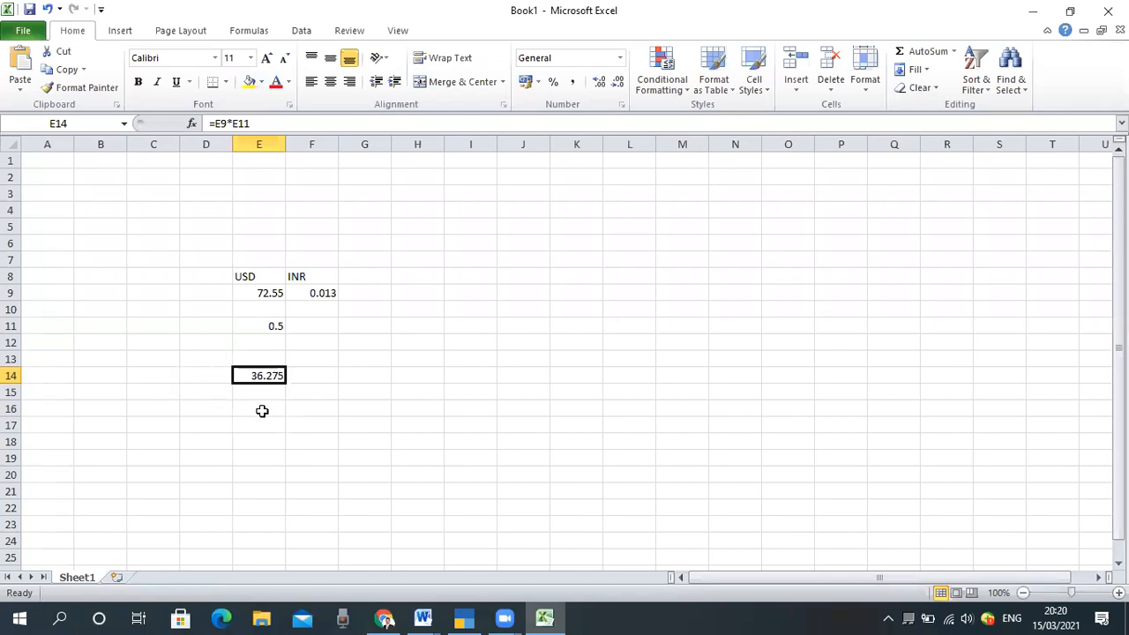
Label the calculated rupee price by entering "Pcs =" in cell D14
{"action": "left_click", "coordinate": [209, 377]}
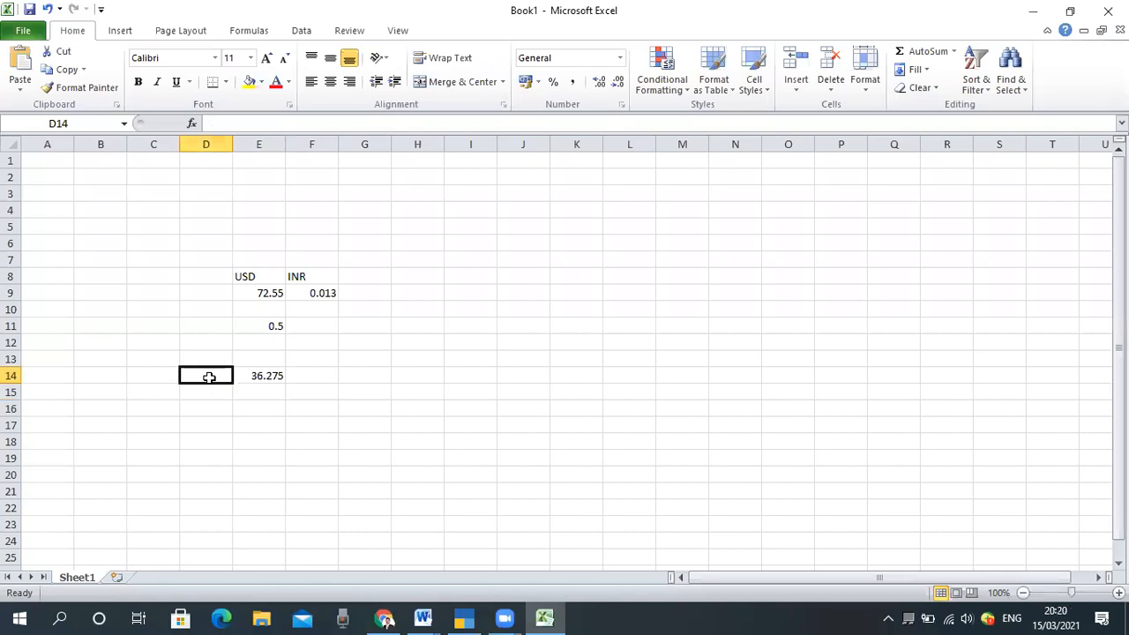
{"action": "type", "text": "P"}
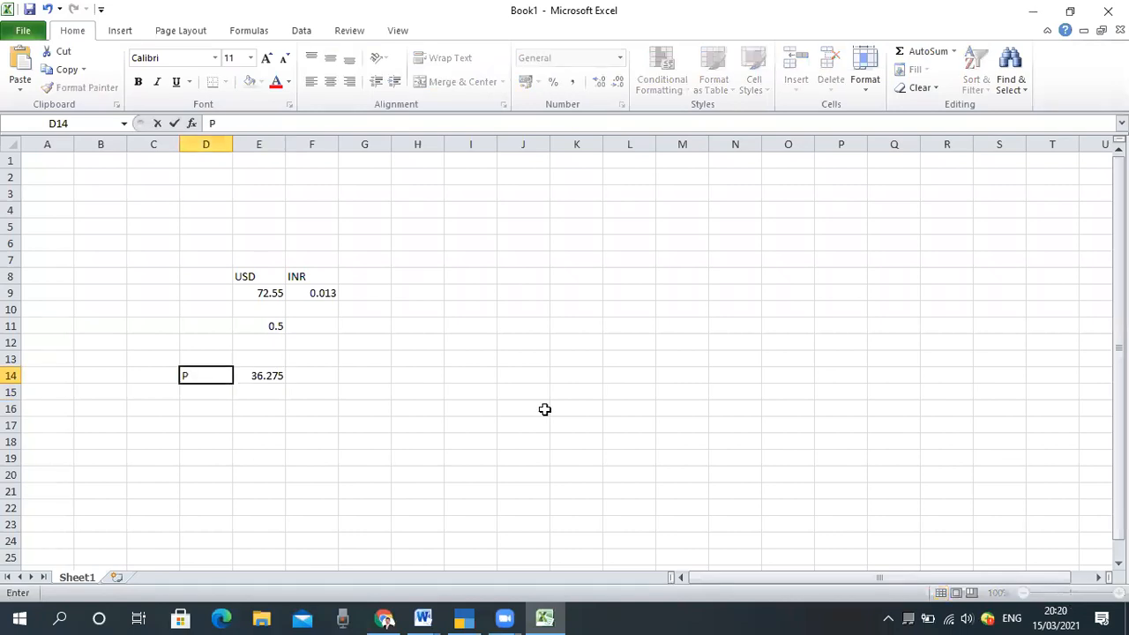
{"action": "type", "text": "cs ="}
{"action": "key", "text": "Return"}
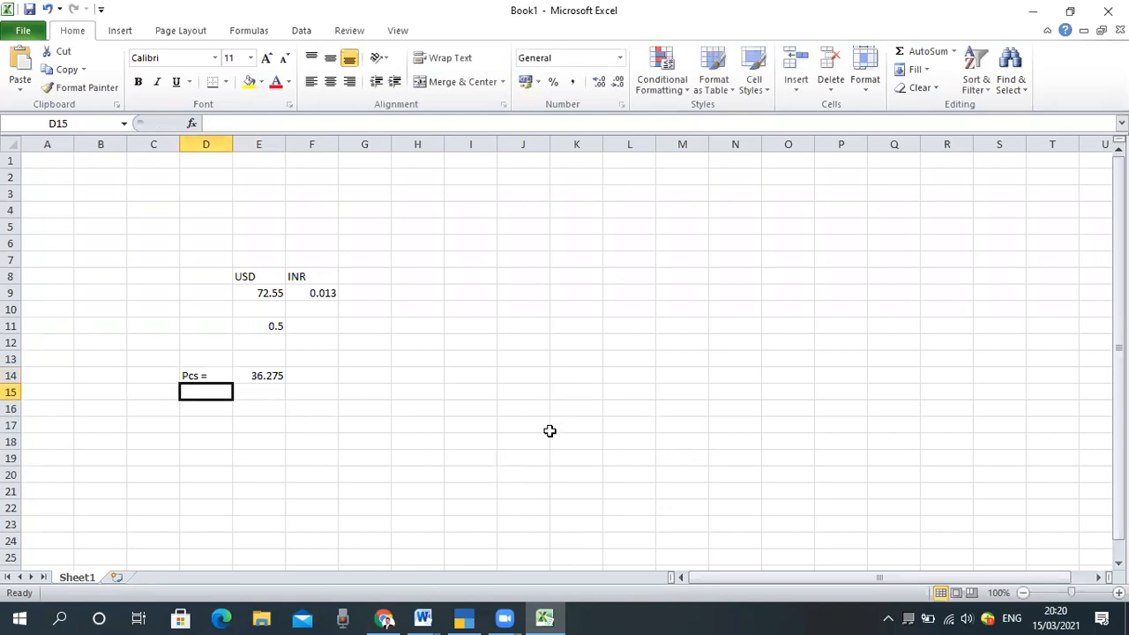
Switch to TallyPrime and set the Calculator allocation's rate to 36.27 per piece, rechecking the rupee price in the Excel sheet
{"action": "mouse_move", "coordinate": [466, 619]}
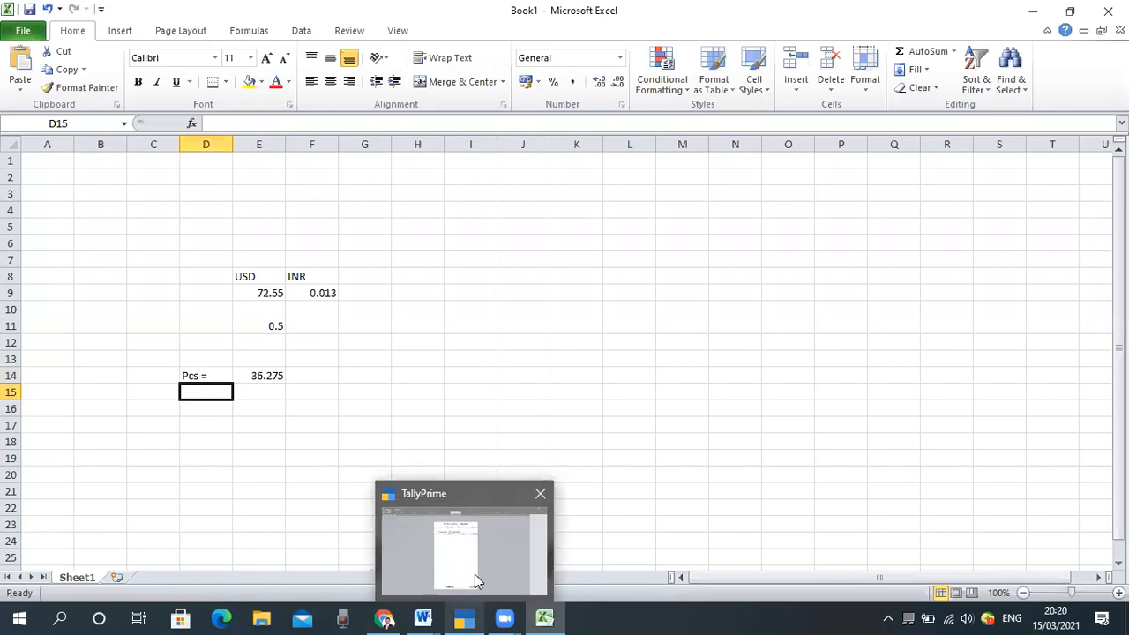
{"action": "left_click", "coordinate": [474, 574]}
{"action": "type", "text": "3"}
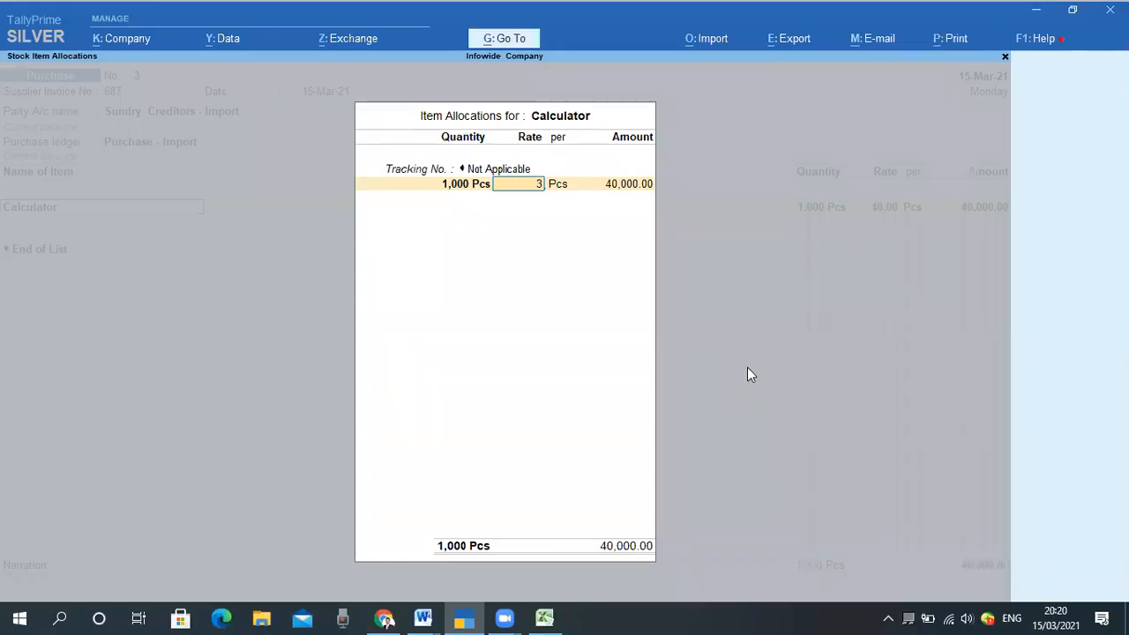
{"action": "left_click", "coordinate": [544, 617]}
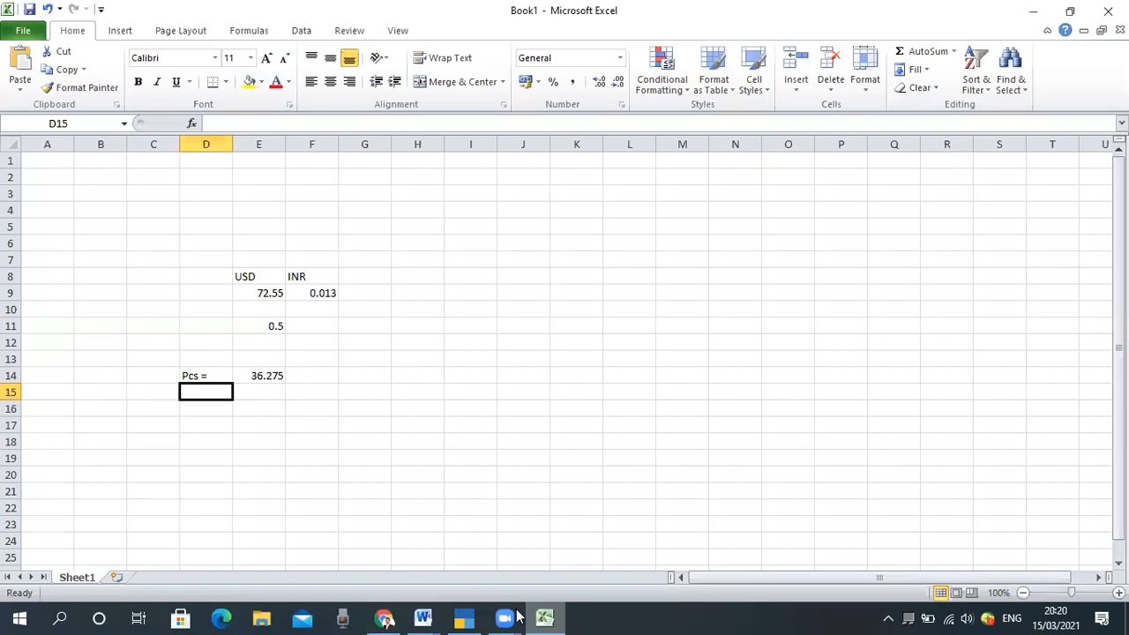
{"action": "mouse_move", "coordinate": [467, 617]}
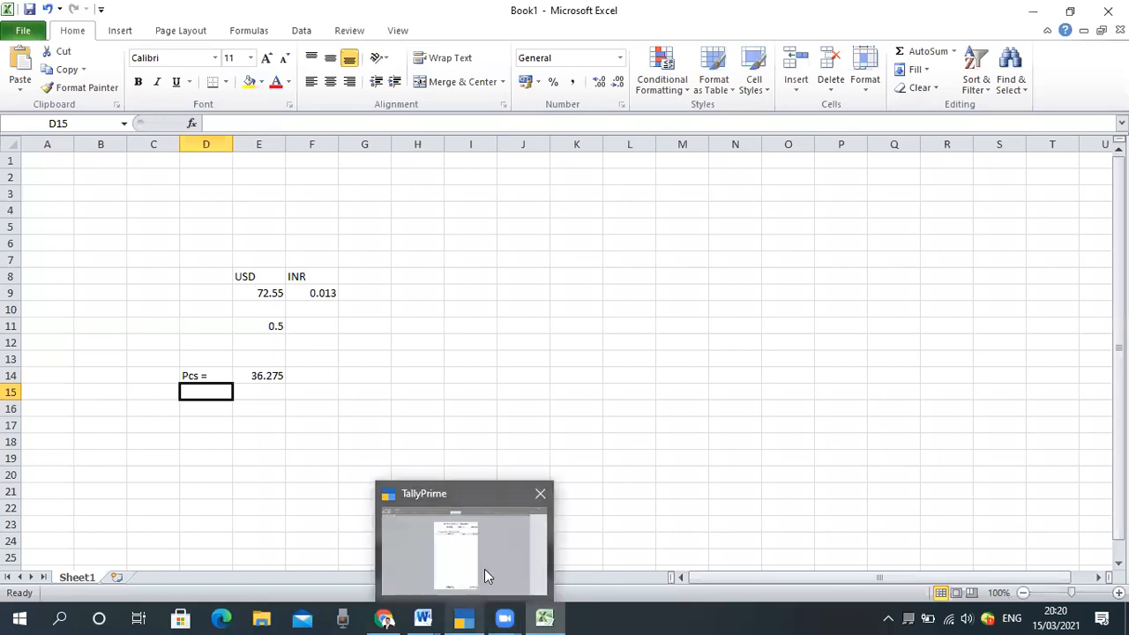
{"action": "key", "text": "alt+Tab"}
{"action": "type", "text": "6."}
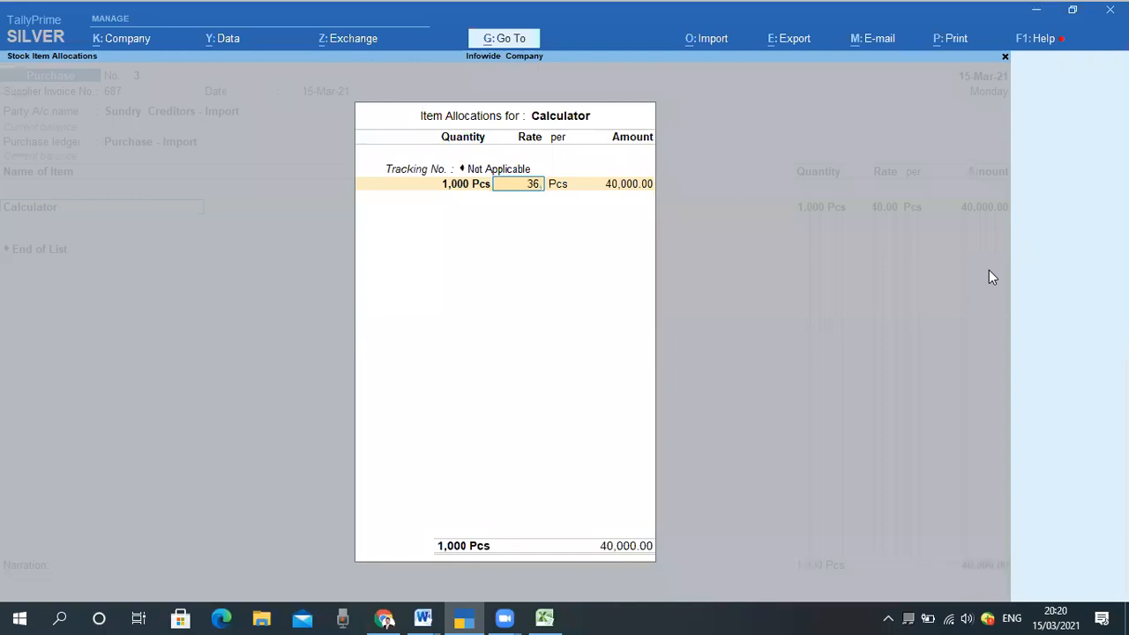
{"action": "type", "text": "27"}
{"action": "key", "text": "Return"}
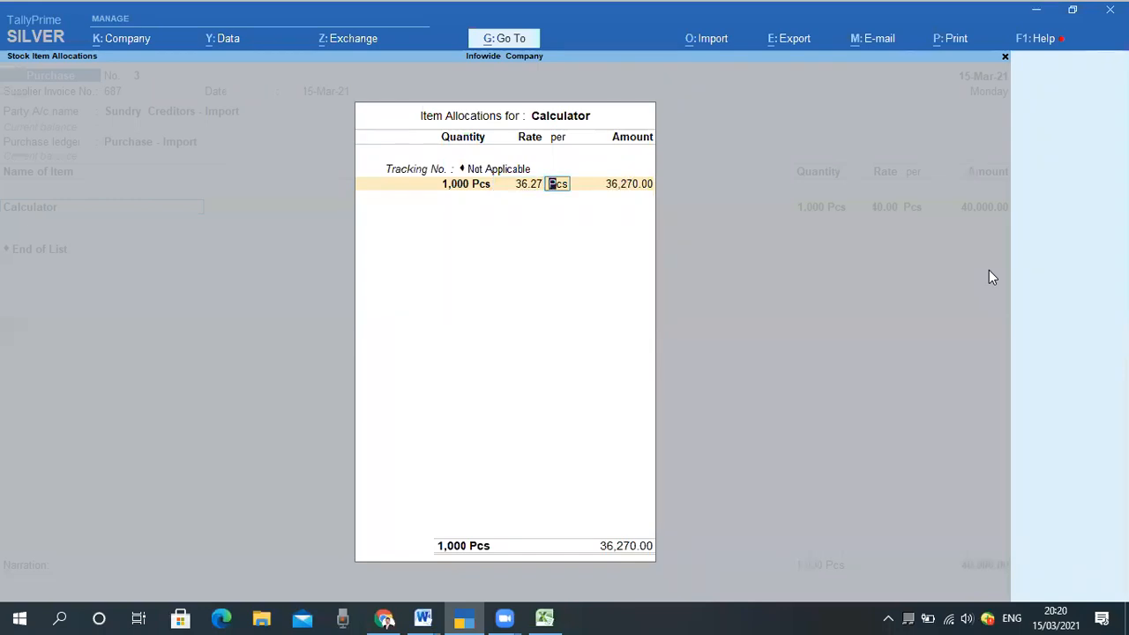
Accept the Calculator allocation per Pcs with its calculated amount, and end the item and ledger entries to reach the narration
{"action": "key", "text": "Return"}
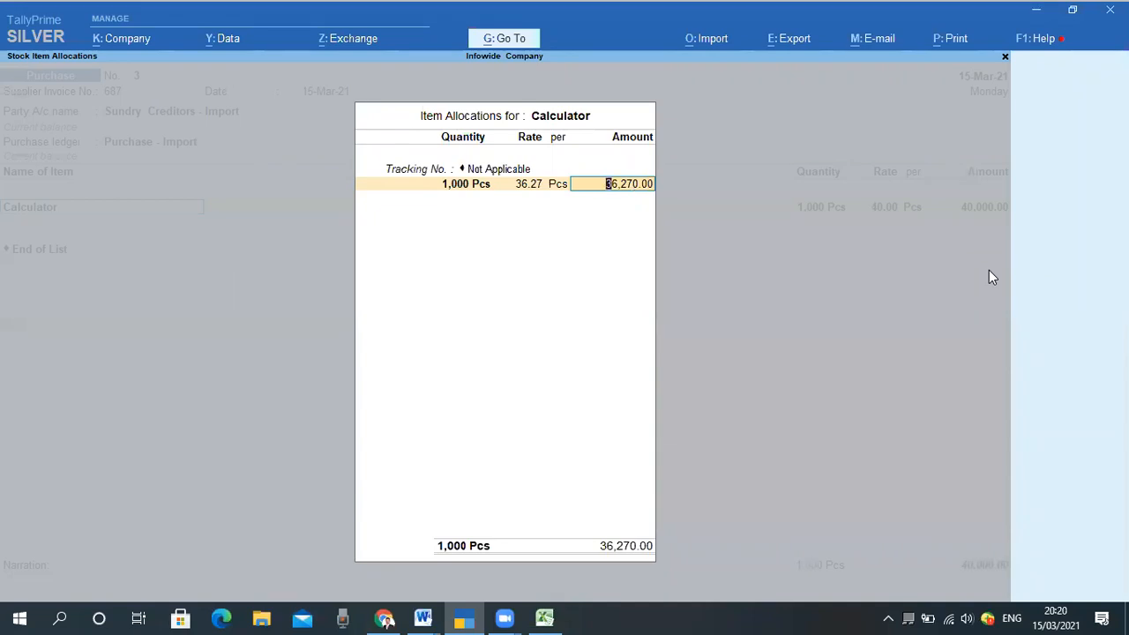
{"action": "key", "text": "Return"}
{"action": "key", "text": "Return"}
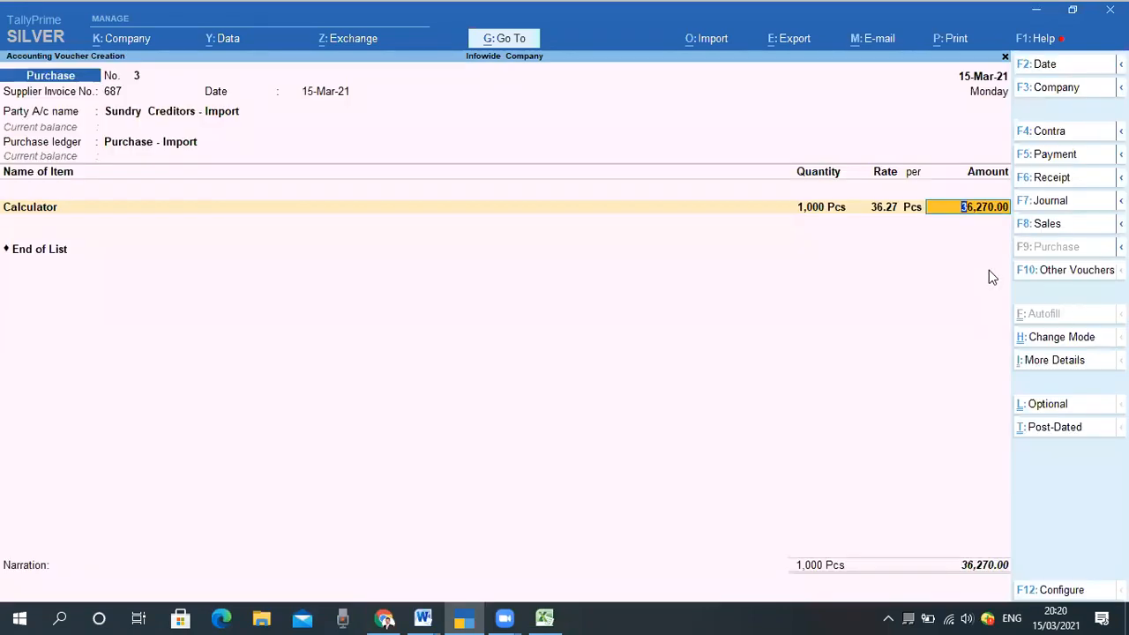
{"action": "key", "text": "Return"}
{"action": "key", "text": "Return"}
{"action": "key", "text": "Return"}
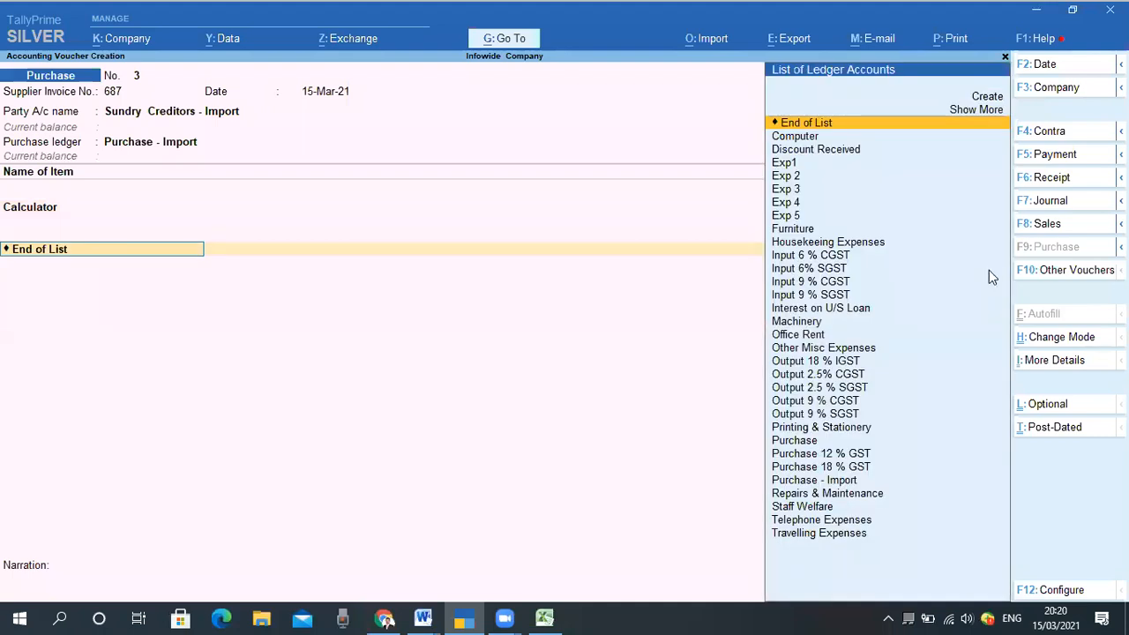
{"action": "key", "text": "Return"}
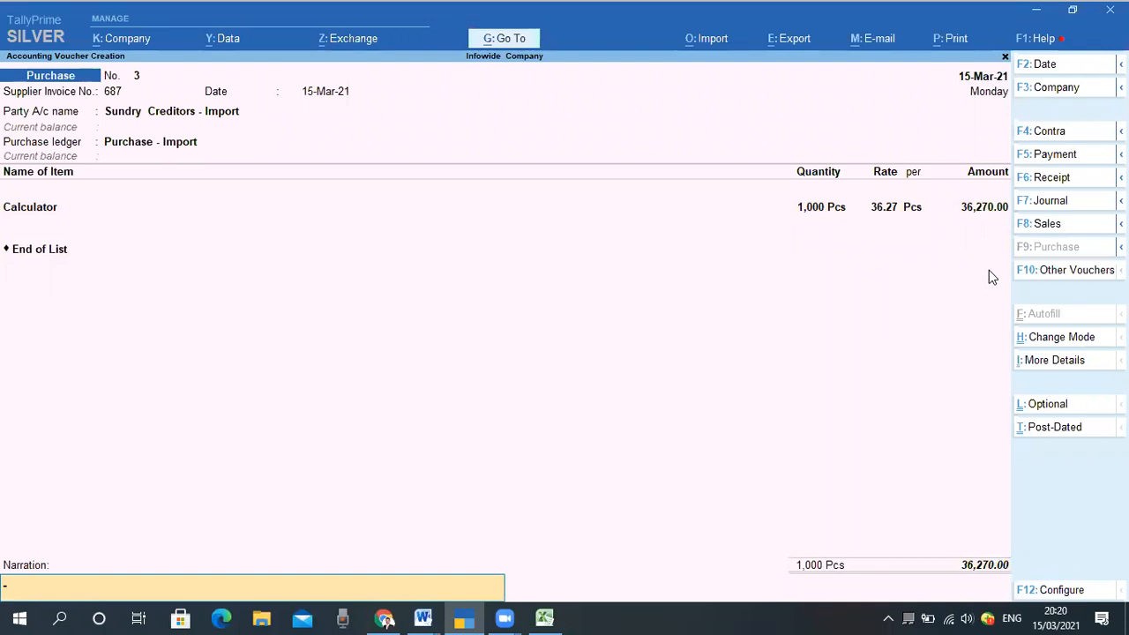
Enter the narration "Being Import of Calculators 1000 Qty @ Rs $ 0.5 each = Converted USD = 72.55", checking the dollar rate on Xe
{"action": "type", "text": "Being Import of C"}
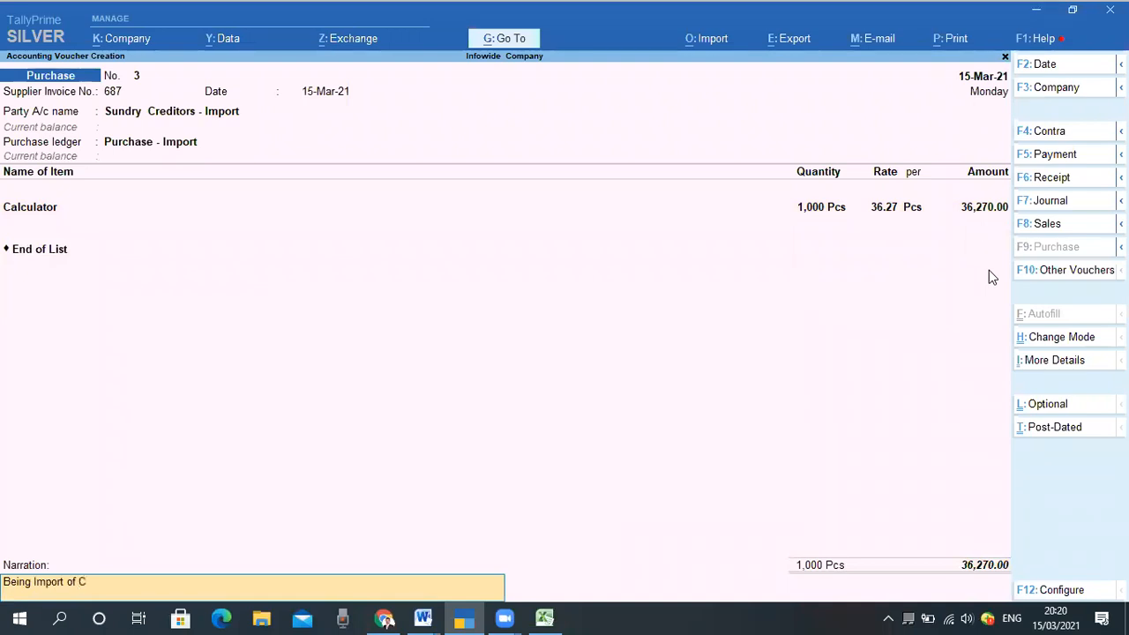
{"action": "type", "text": "alculators 1000 Qty @ Rs"}
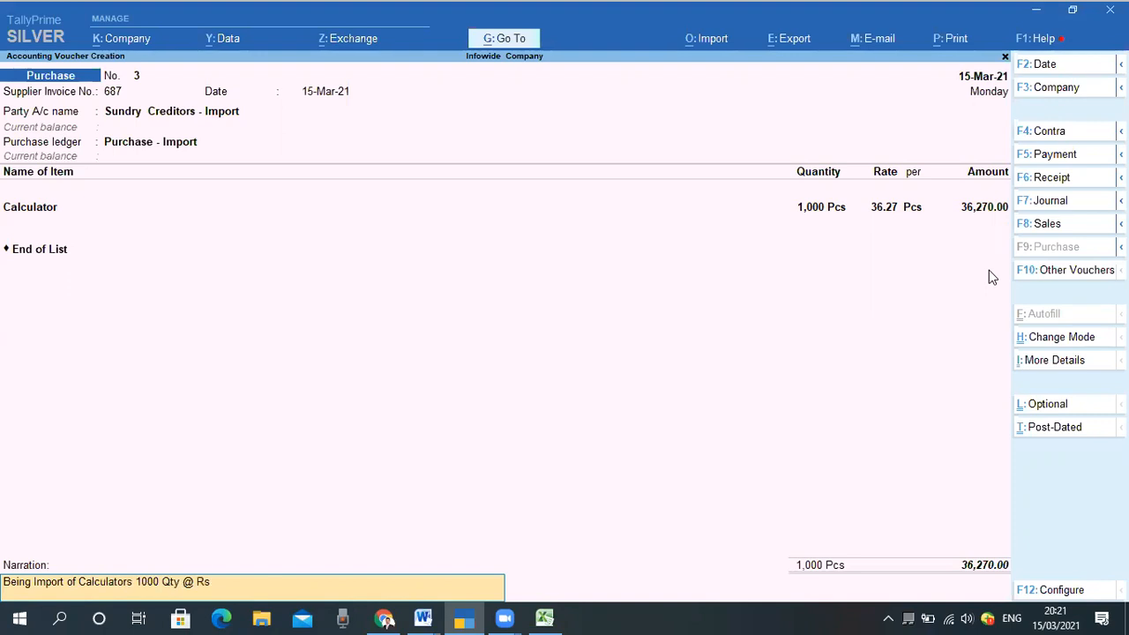
{"action": "type", "text": "  $ 0.5 each ="}
{"action": "left_click", "coordinate": [393, 618]}
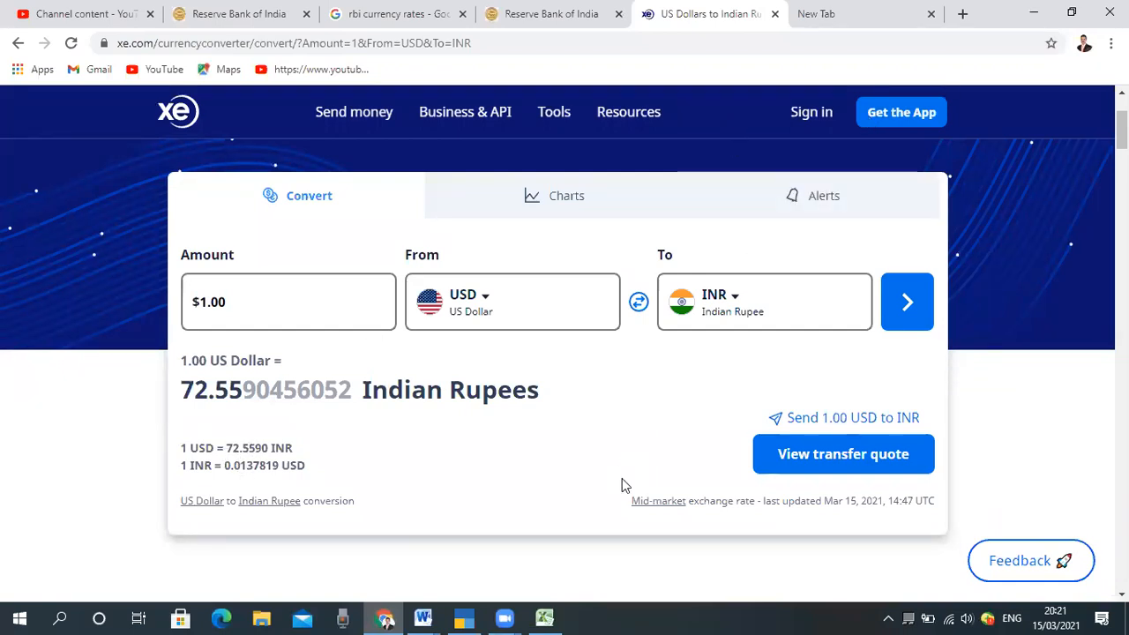
{"action": "left_click", "coordinate": [460, 617]}
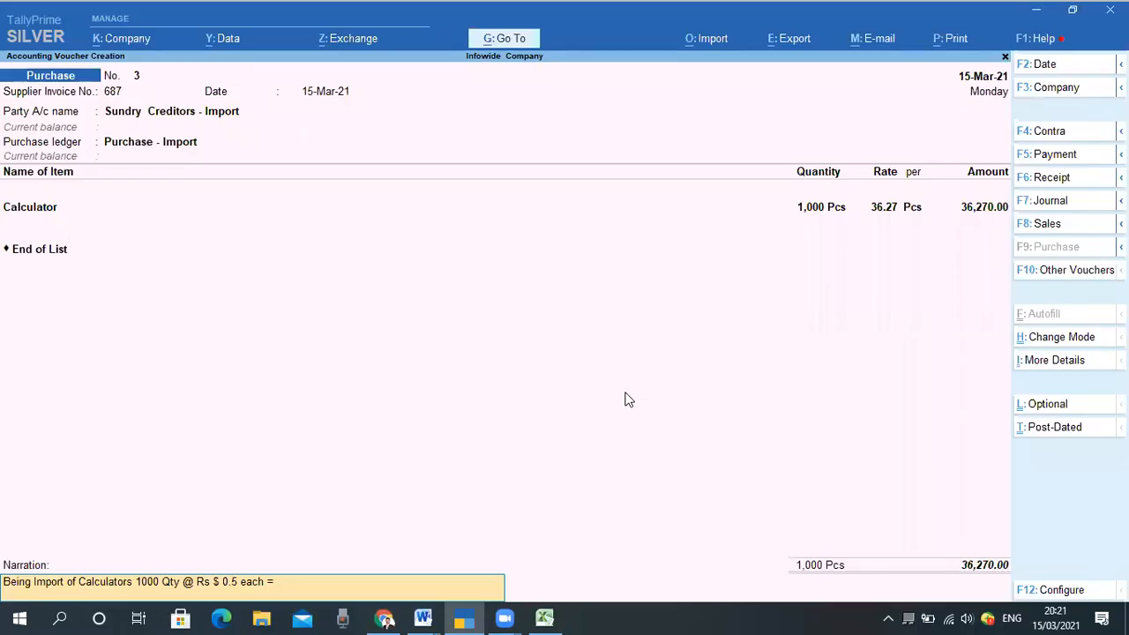
{"action": "type", "text": "Converted USD = 72.55"}
Accept the import purchase voucher despite the tax mismatch and return to the Gateway of Tally
{"action": "key", "text": "Return"}
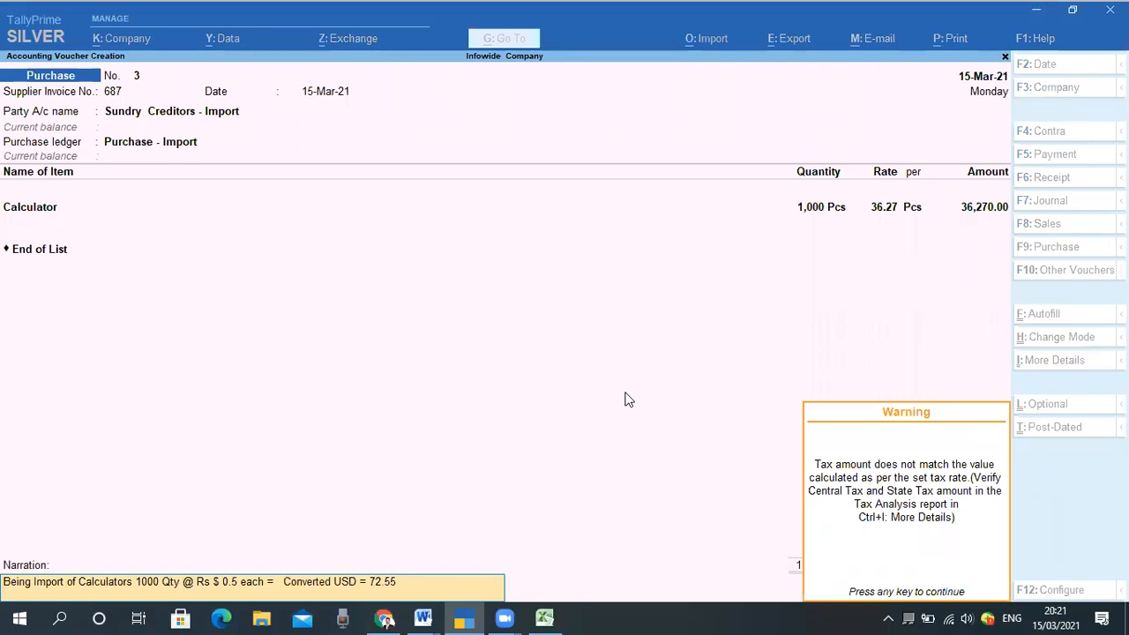
{"action": "key", "text": "Return"}
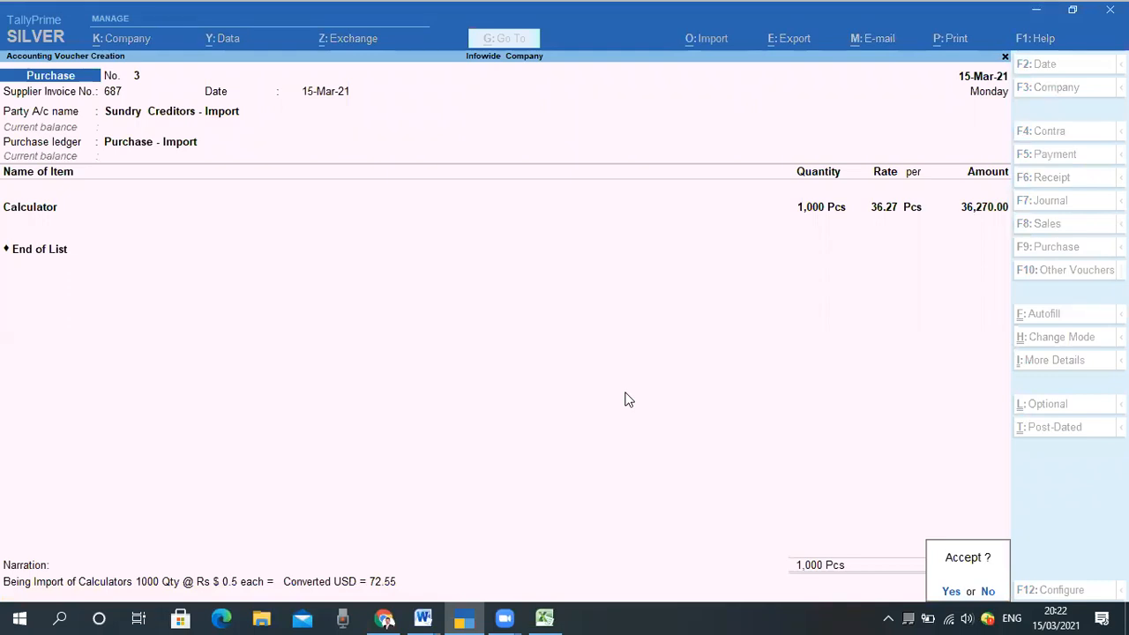
{"action": "key", "text": "Return"}
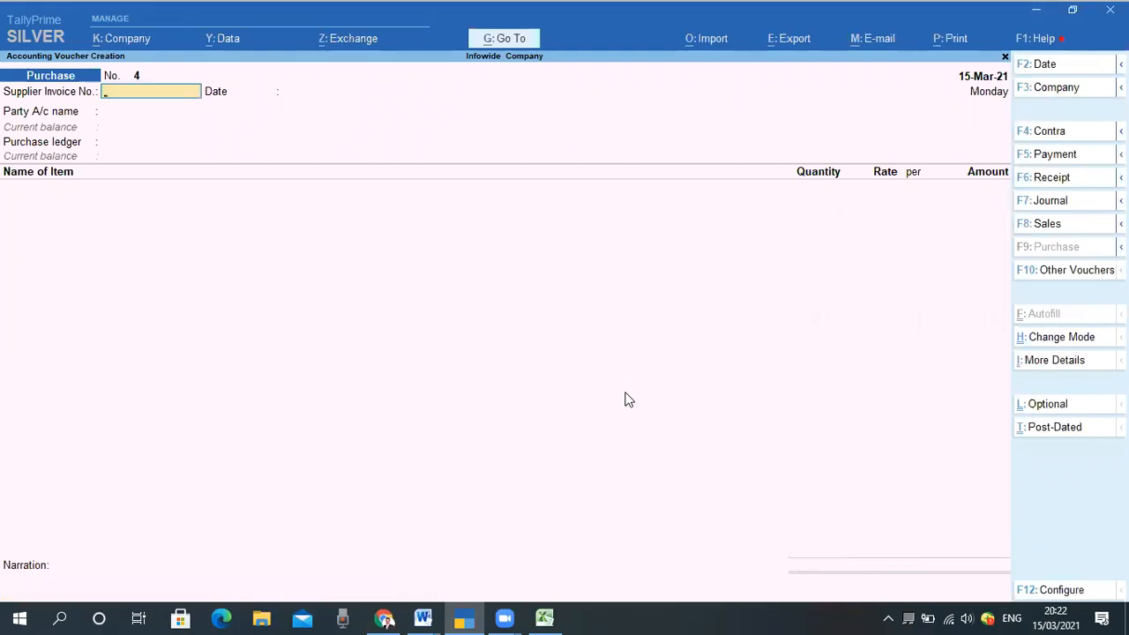
{"action": "key", "text": "Escape"}
{"action": "key", "text": "Escape"}
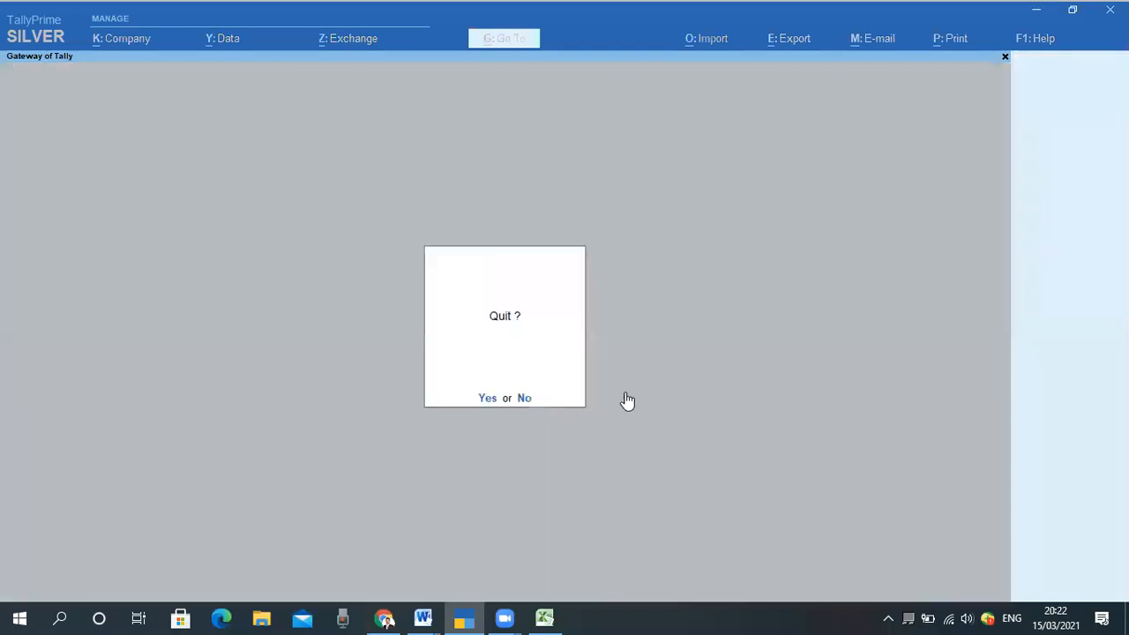
{"action": "key", "text": "Escape"}
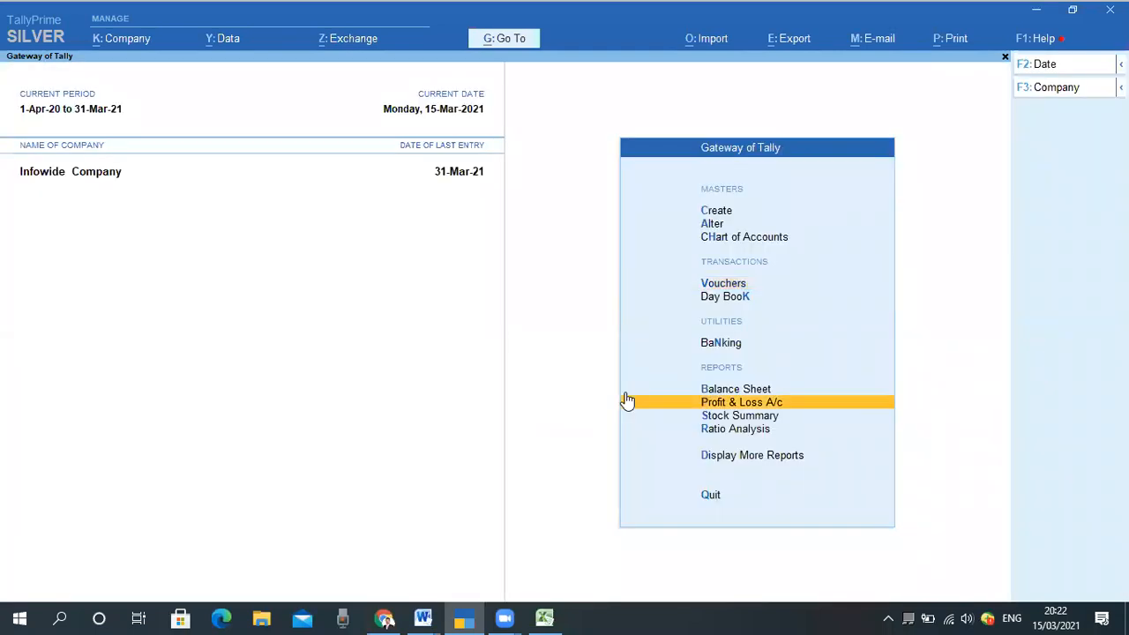
Check the Purchase - Import ledger under Purchase Accounts in the Profit & Loss A/c, and return to the Gateway of Tally
{"action": "left_click", "coordinate": [626, 400]}
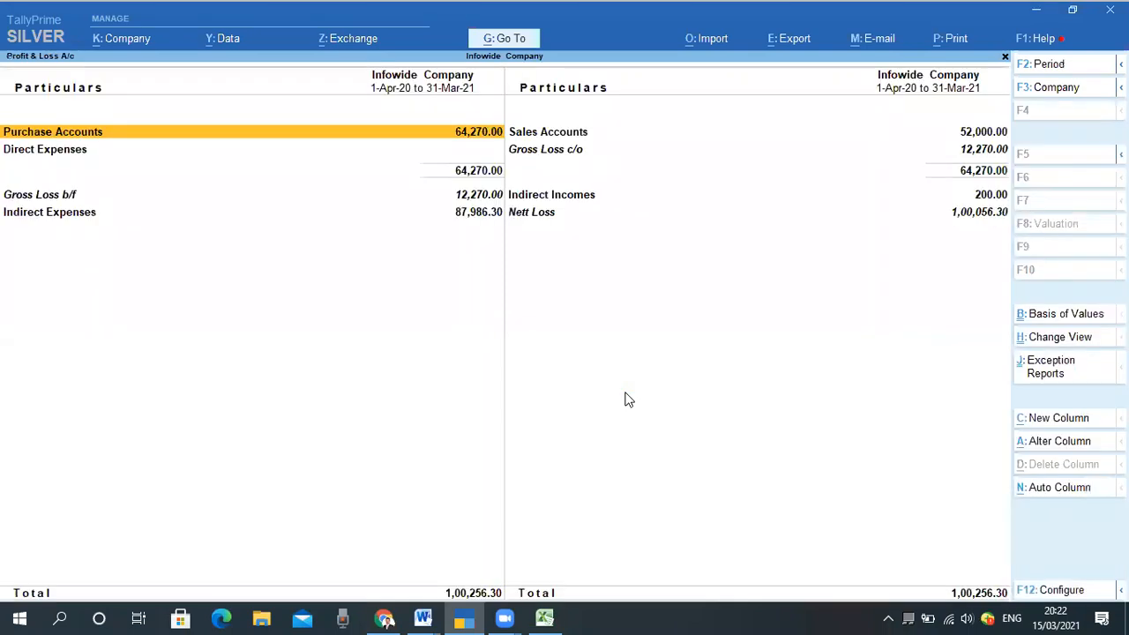
{"action": "key", "text": "Return"}
{"action": "key", "text": "Down"}
{"action": "key", "text": "Down"}
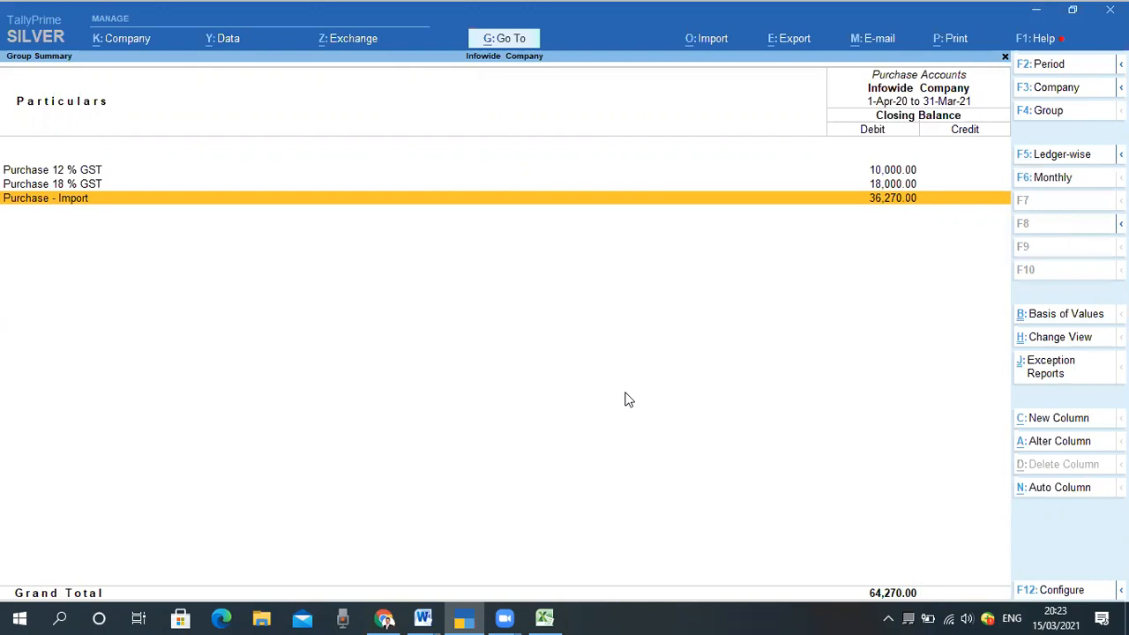
{"action": "key", "text": "Escape"}
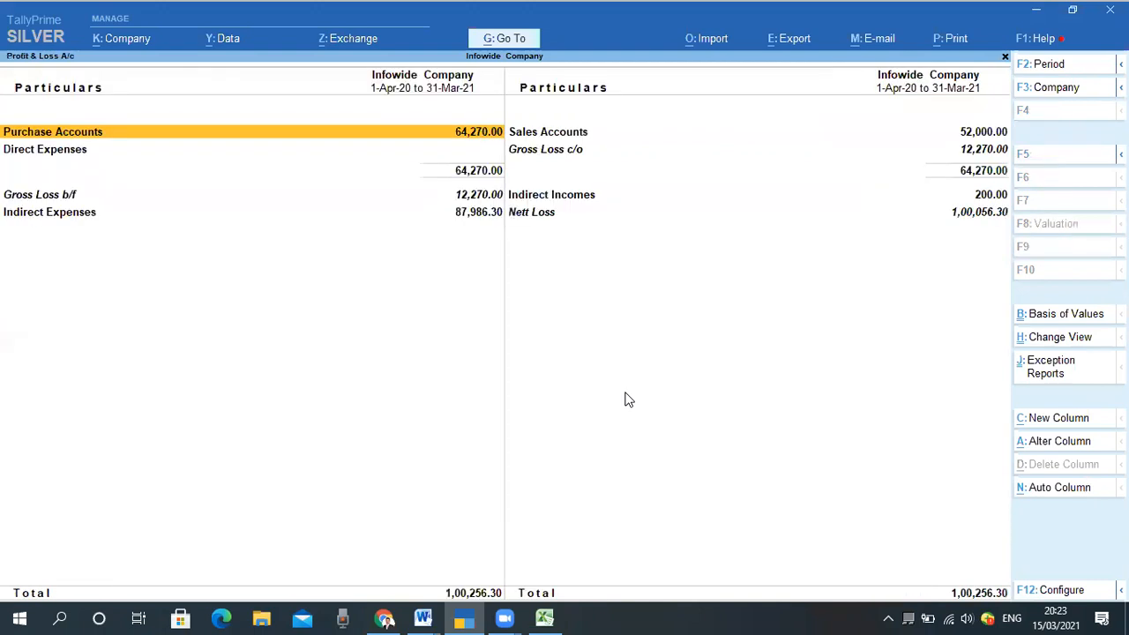
{"action": "key", "text": "Escape"}
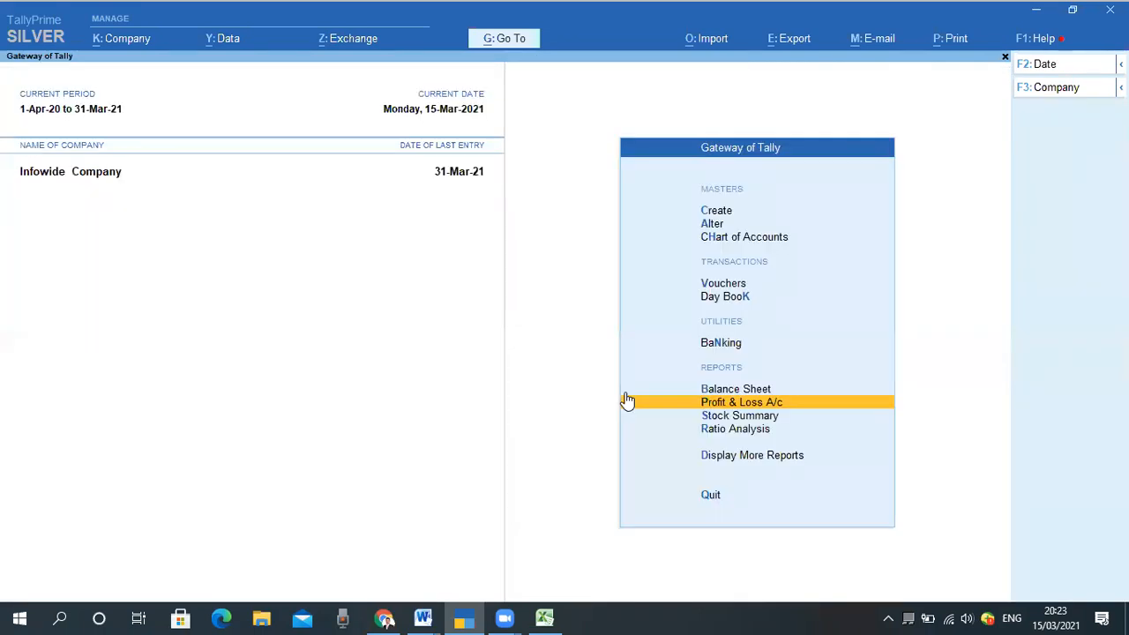
{"action": "key", "text": "Down"}
{"action": "key", "text": "Down"}
{"action": "key", "text": "Escape"}
{"action": "key", "text": "n"}
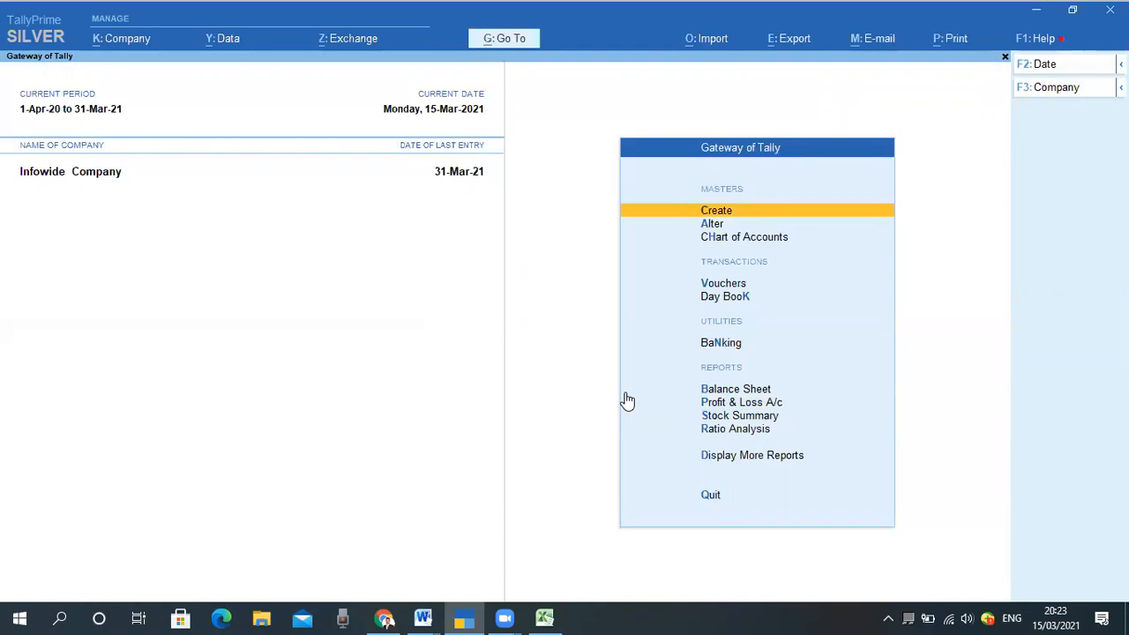
{"action": "left_click", "coordinate": [626, 402]}
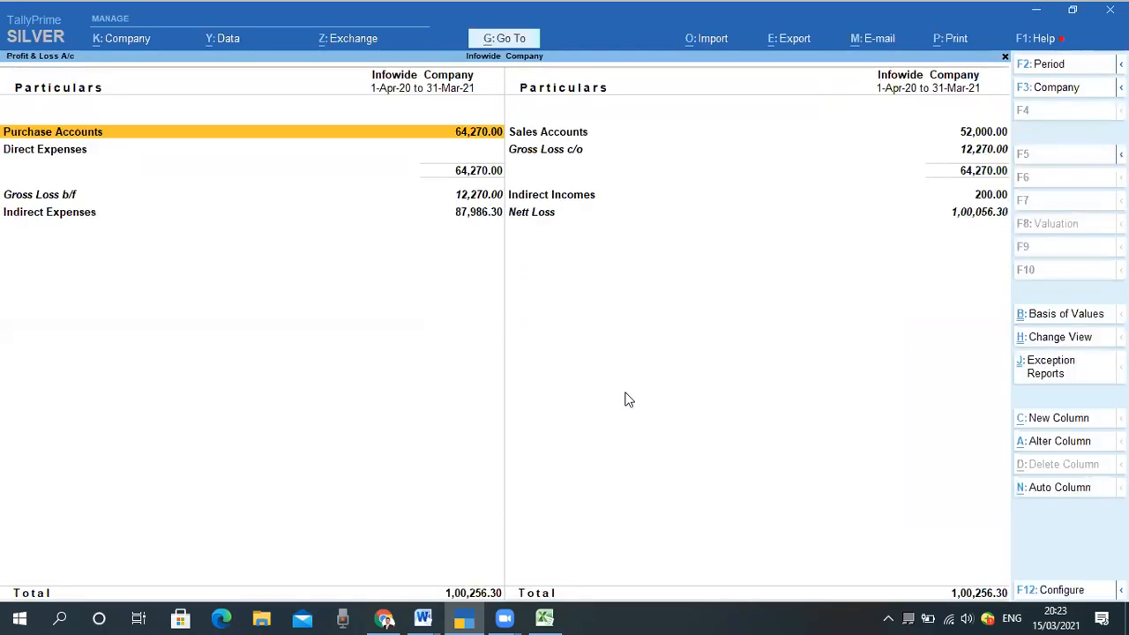
{"action": "key", "text": "Escape"}
{"action": "key", "text": "Escape"}
{"action": "key", "text": "n"}
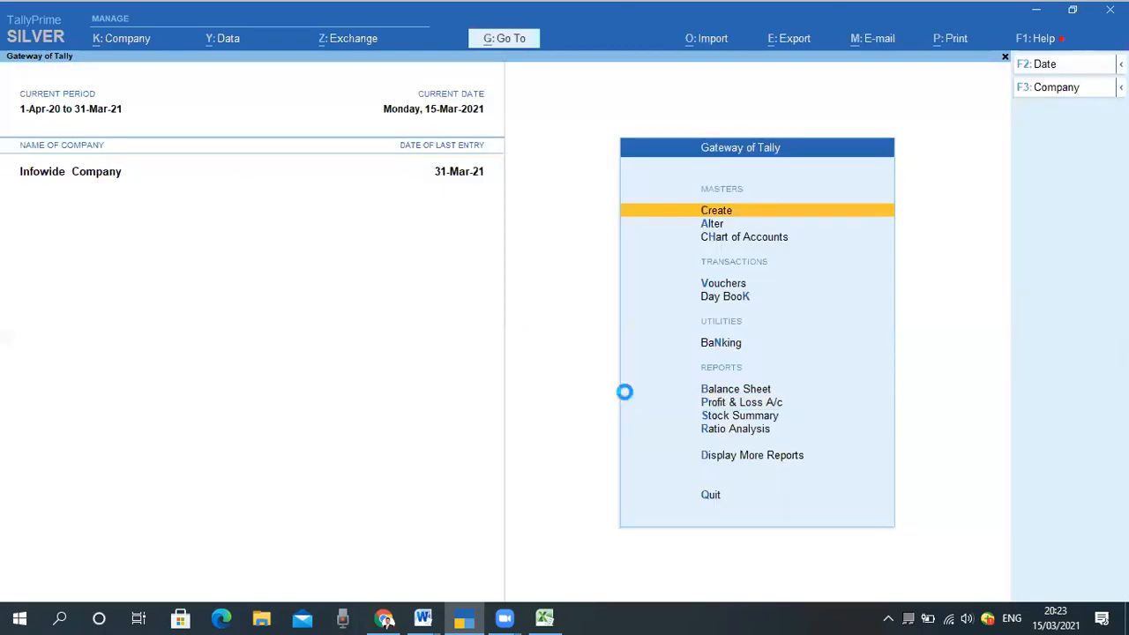
Start a new Bank Payment Voucher and set its date to 15.3.21
{"action": "key", "text": "v"}
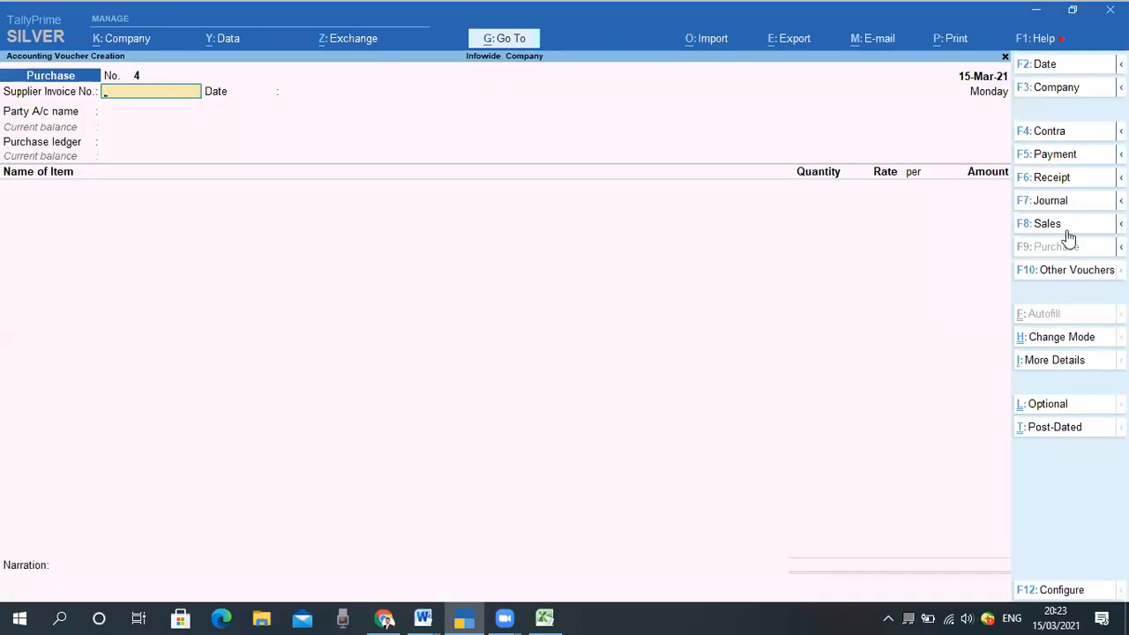
{"action": "left_click", "coordinate": [1057, 157]}
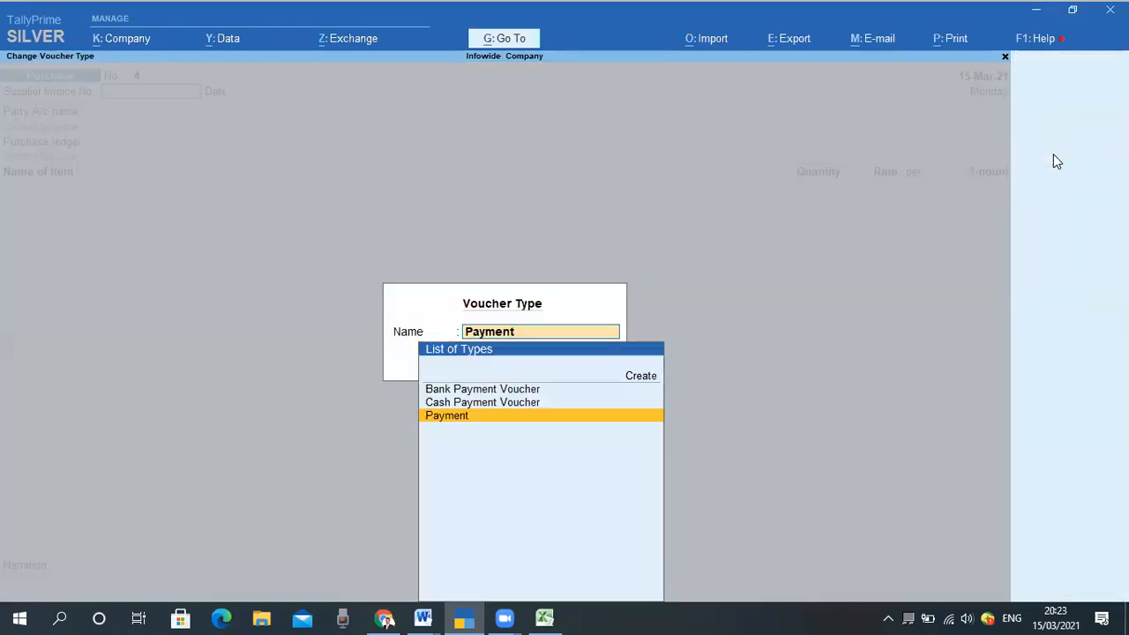
{"action": "key", "text": "Up"}
{"action": "key", "text": "Up"}
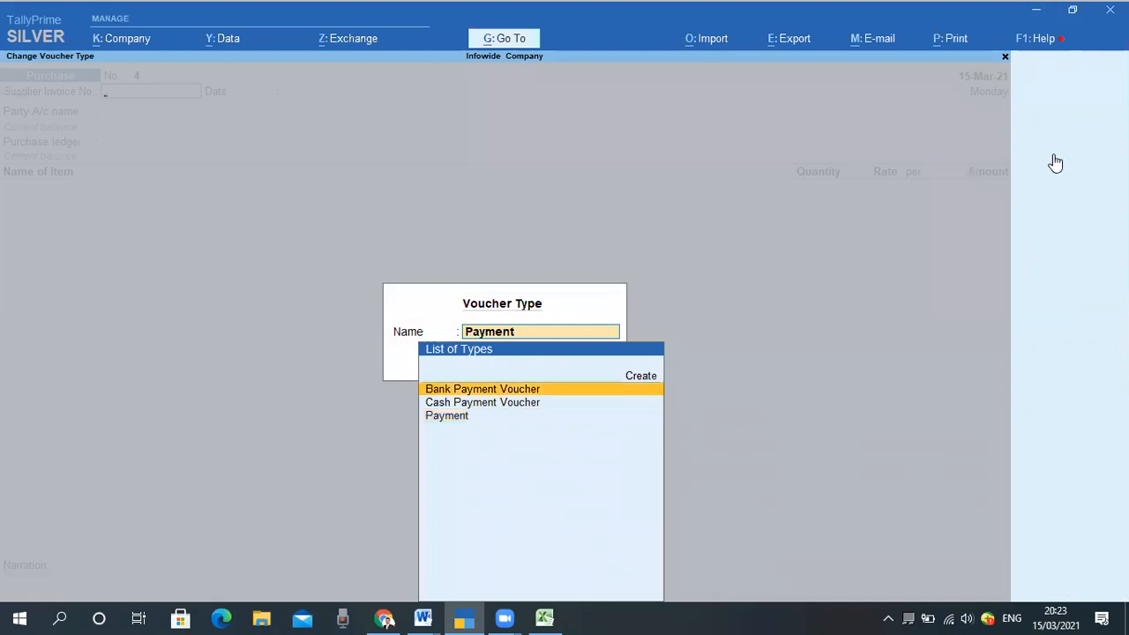
{"action": "key", "text": "Return"}
{"action": "key", "text": "F2"}
{"action": "type", "text": "15.3.21"}
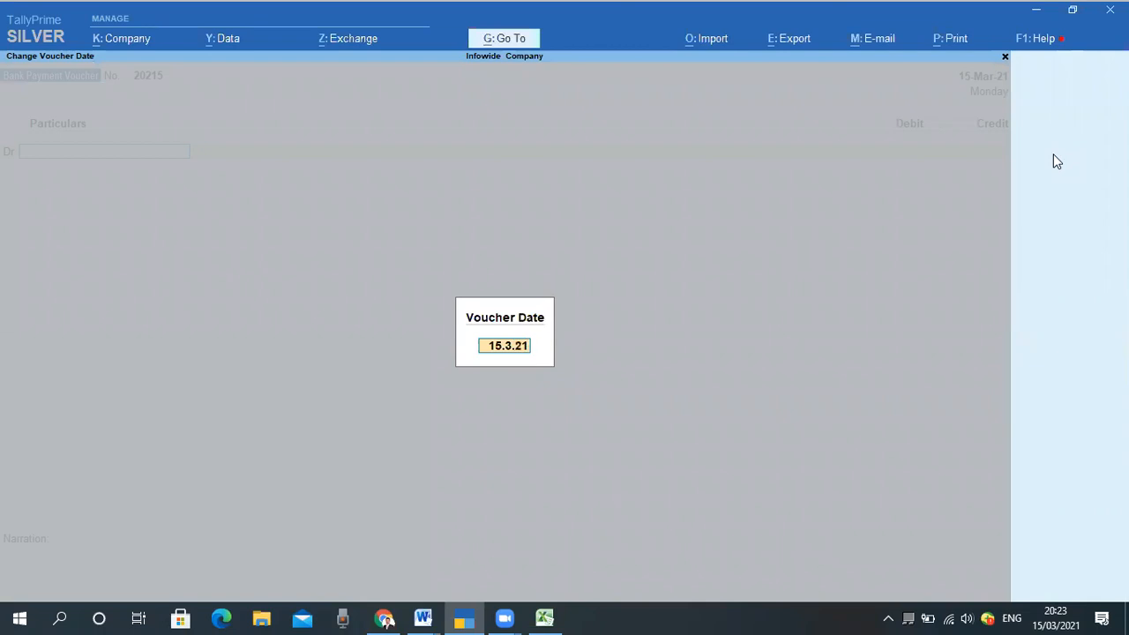
{"action": "key", "text": "Return"}
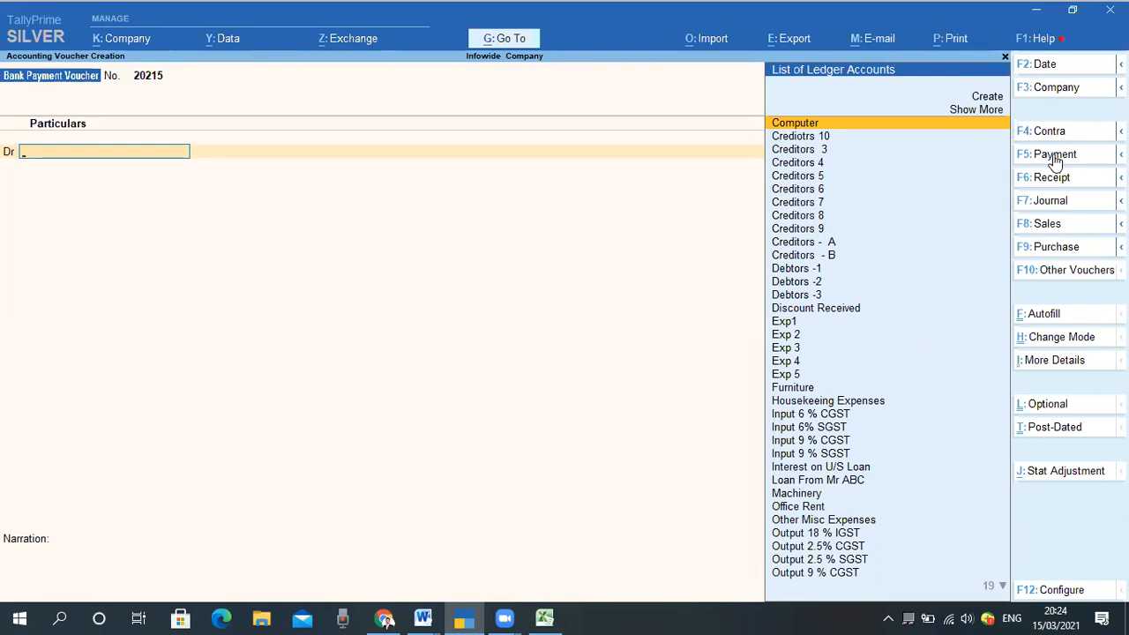
Begin a new ledger for the debit entry, naming it "Custom Duty -" without an alias
{"action": "key", "text": "alt+c"}
{"action": "type", "text": "Custom Duty"}
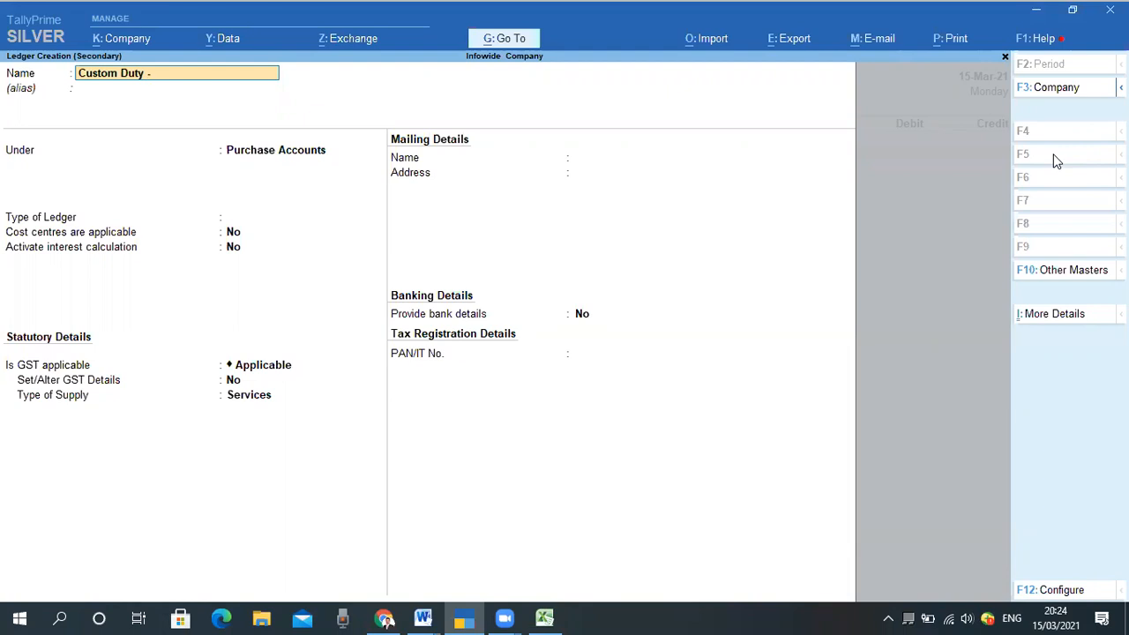
{"action": "type", "text": " -"}
{"action": "key", "text": "Return"}
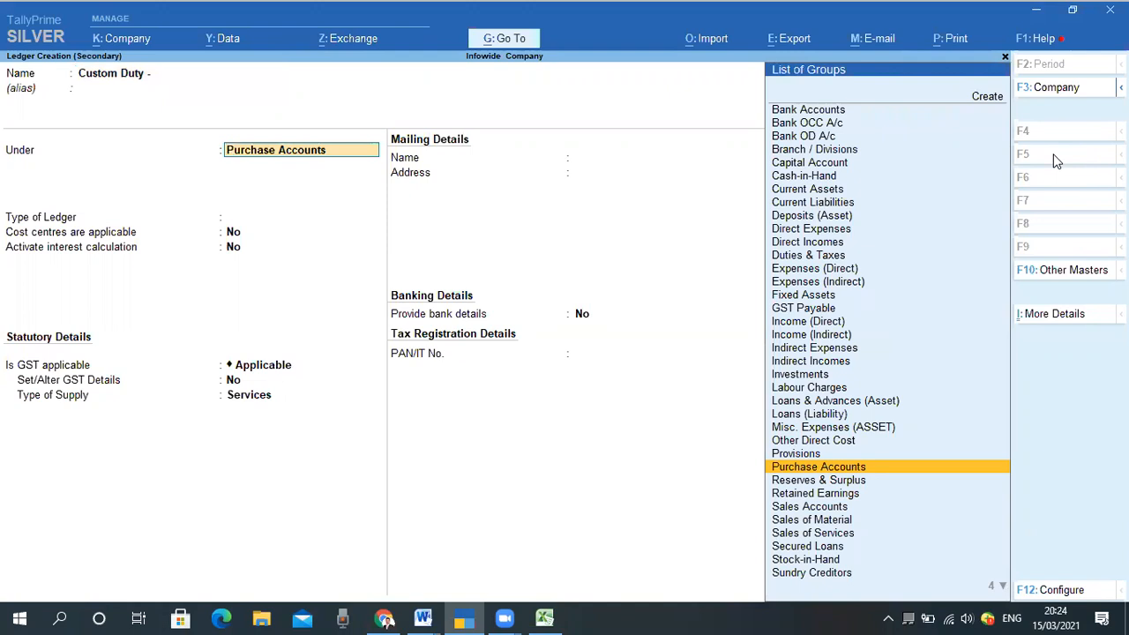
Place the Custom Duty - ledger under the Direct Expenses group
{"action": "type", "text": "Exp"}
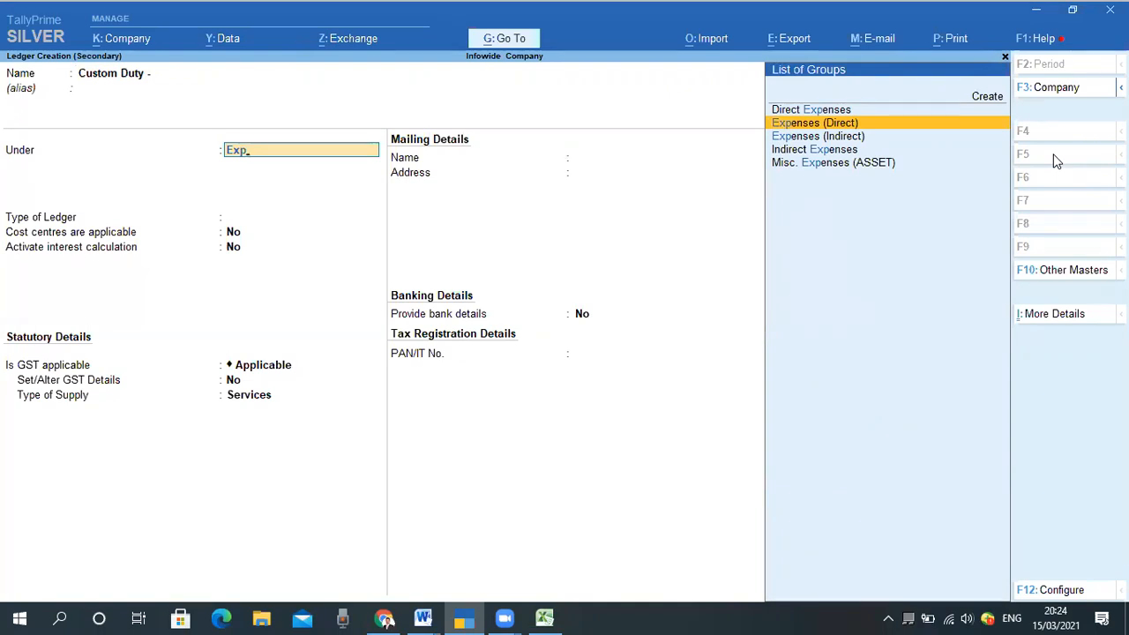
{"action": "key", "text": "Down"}
{"action": "key", "text": "Down"}
{"action": "key", "text": "Up"}
{"action": "key", "text": "Up"}
{"action": "key", "text": "Up"}
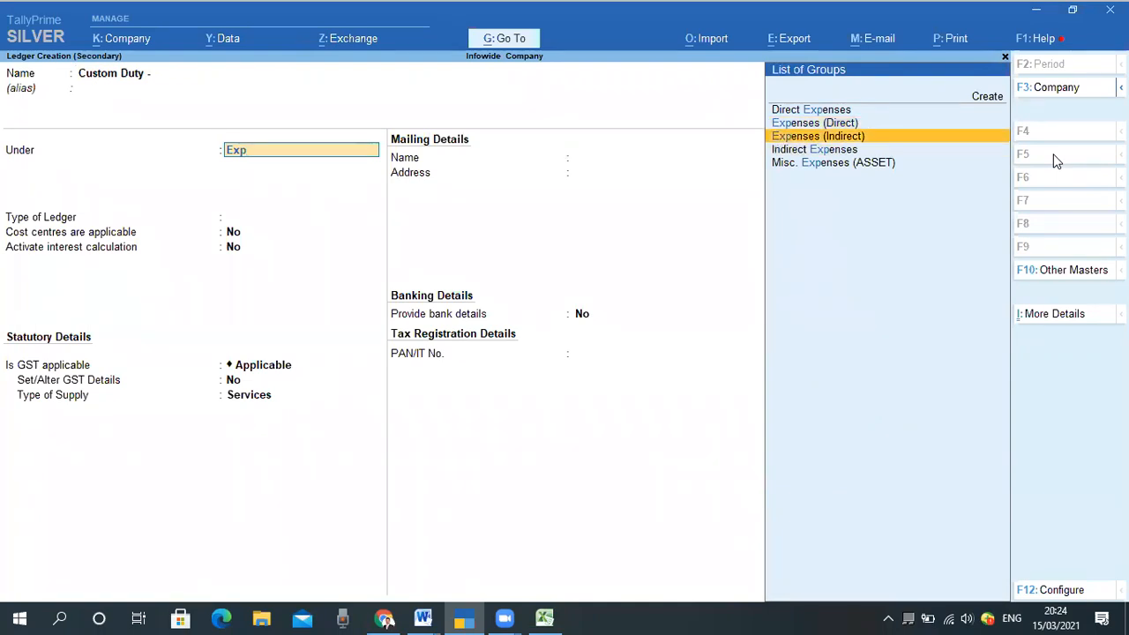
{"action": "key", "text": "Return"}
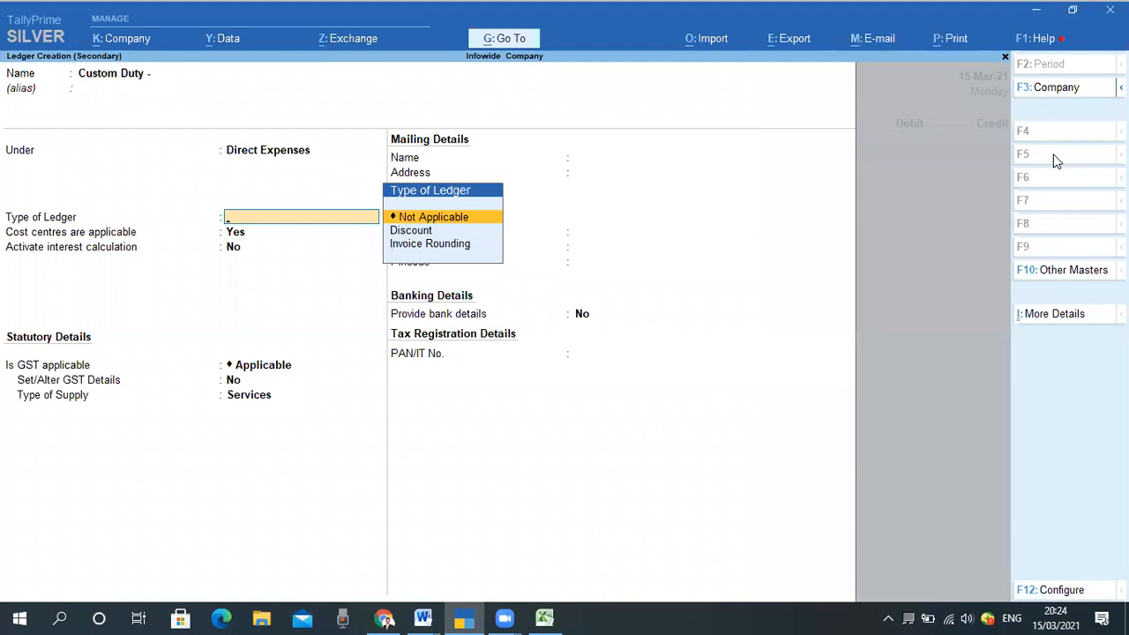
Set the ledger type to Not Applicable and cost centres to No, and save the Custom Duty - ledger
{"action": "key", "text": "Return"}
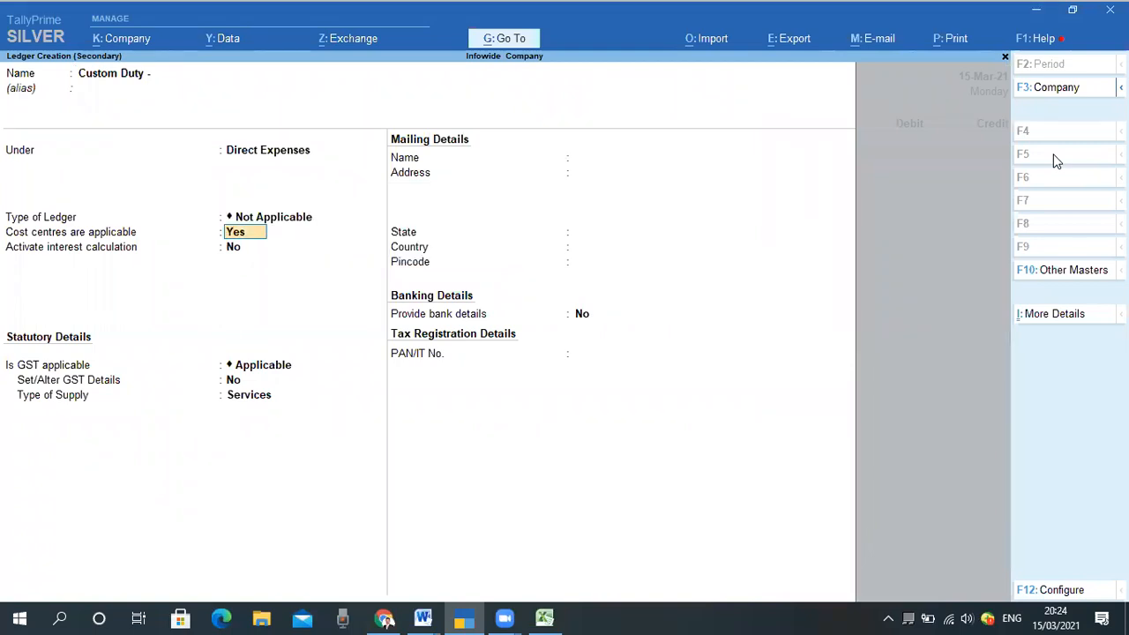
{"action": "key", "text": "n"}
{"action": "key", "text": "Return"}
{"action": "key", "text": "ctrl"}
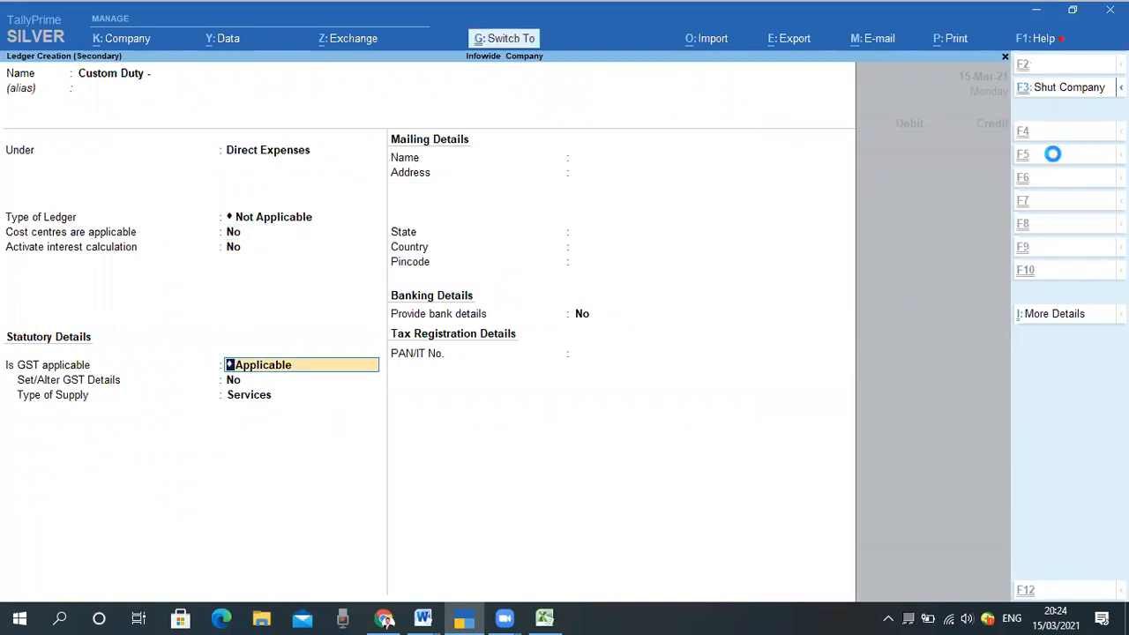
{"action": "key", "text": "ctrl+a"}
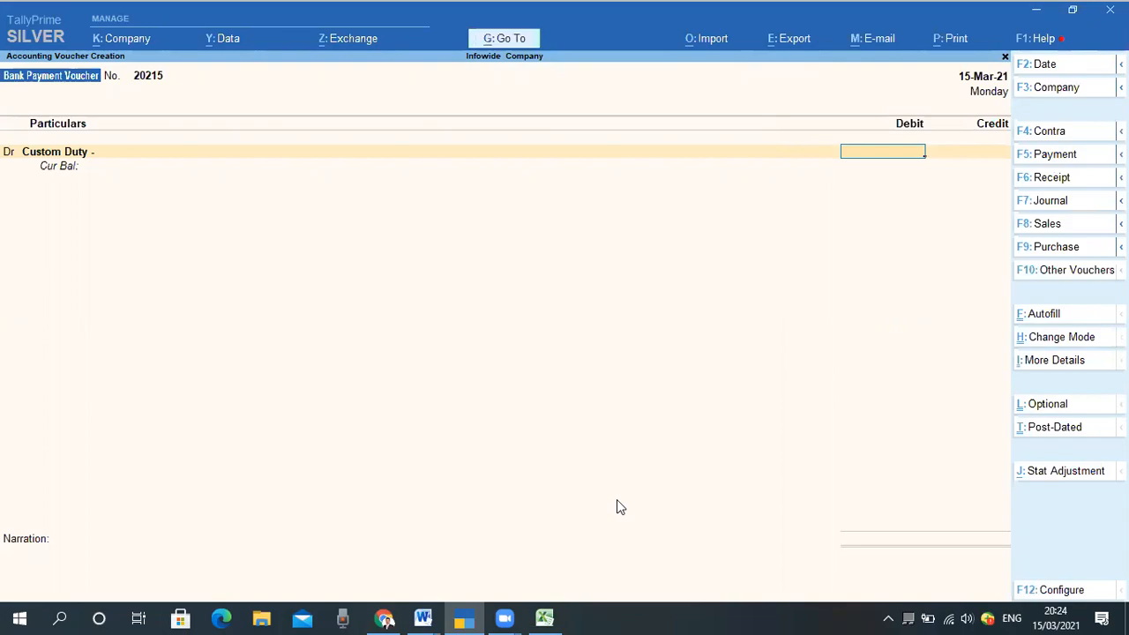
Switch to the Excel workbook and enter the quantity 1000 in cell E16
{"action": "mouse_move", "coordinate": [554, 618]}
{"action": "left_click", "coordinate": [504, 548]}
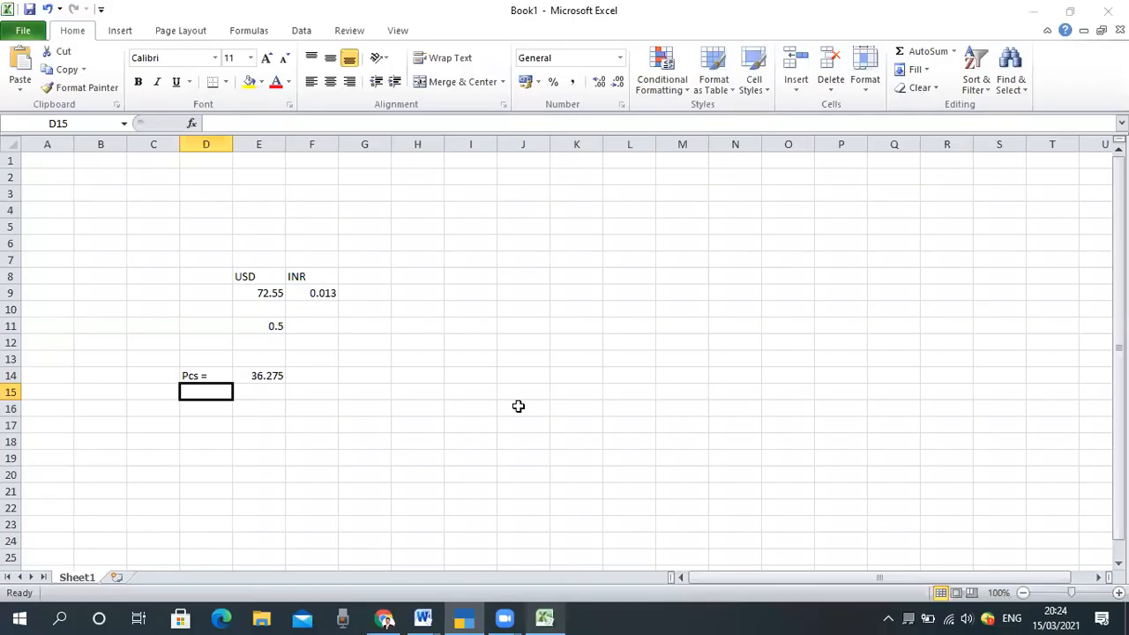
{"action": "left_click", "coordinate": [470, 375]}
{"action": "left_click", "coordinate": [274, 404]}
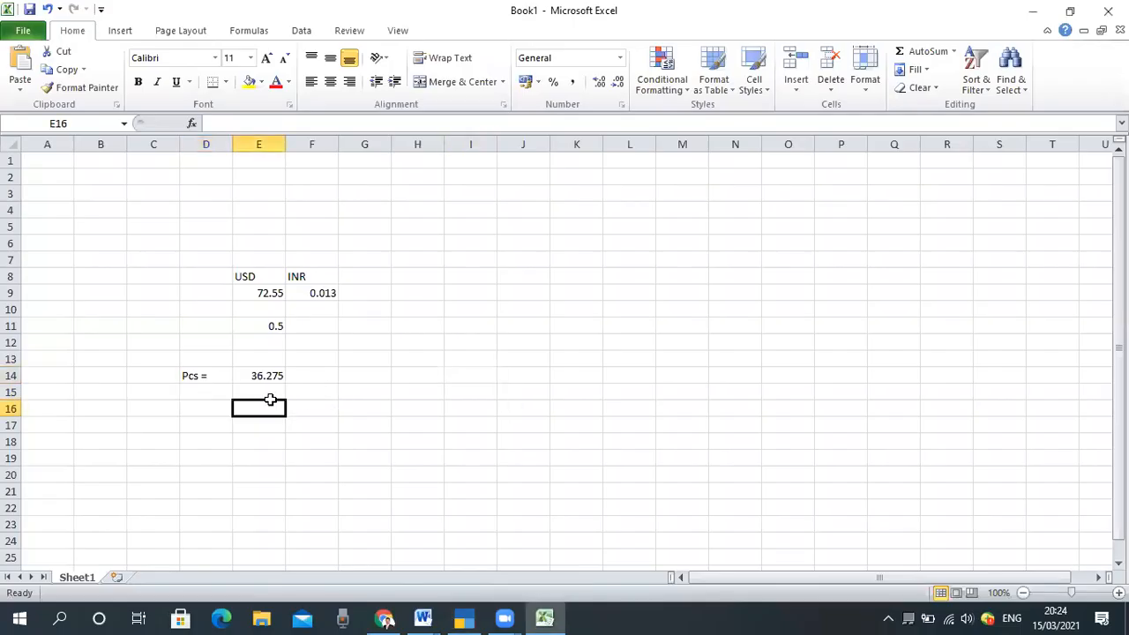
{"action": "type", "text": "100"}
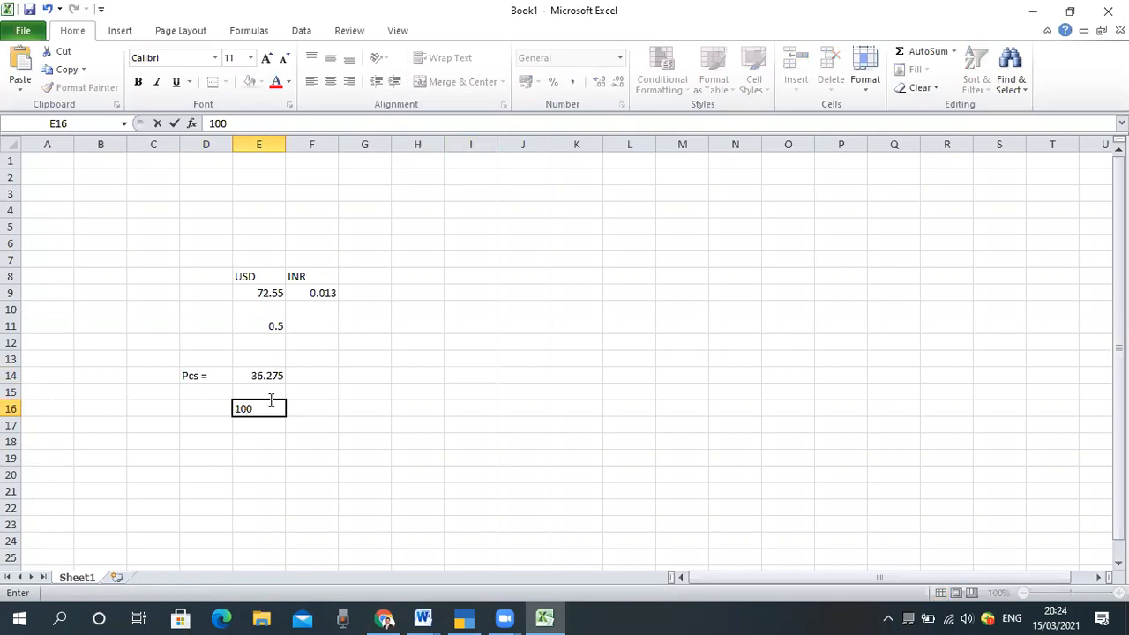
{"action": "type", "text": "0"}
{"action": "key", "text": "Return"}
Calculate the total amount in cell E17 with the formula =E14*E16
{"action": "type", "text": "="}
{"action": "key", "text": "Up"}
{"action": "key", "text": "Up"}
{"action": "key", "text": "Up"}
{"action": "type", "text": "*"}
{"action": "key", "text": "Up"}
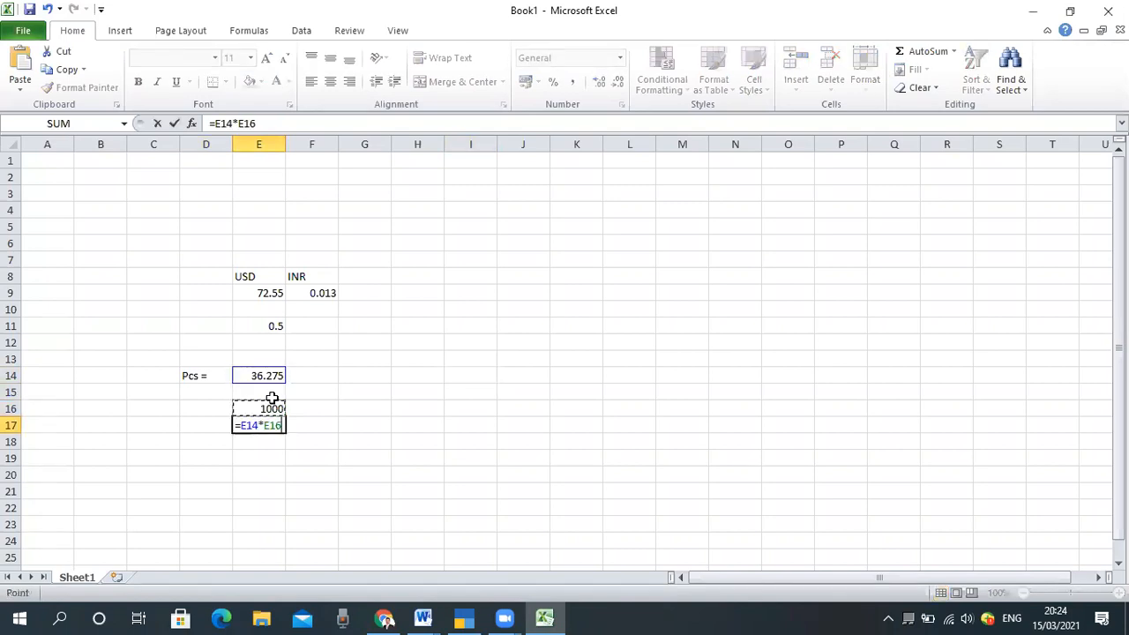
{"action": "key", "text": "Return"}
Label the amount row Total Amount in D17 and the quantity row Qty in D16
{"action": "key", "text": "Up"}
{"action": "key", "text": "Left"}
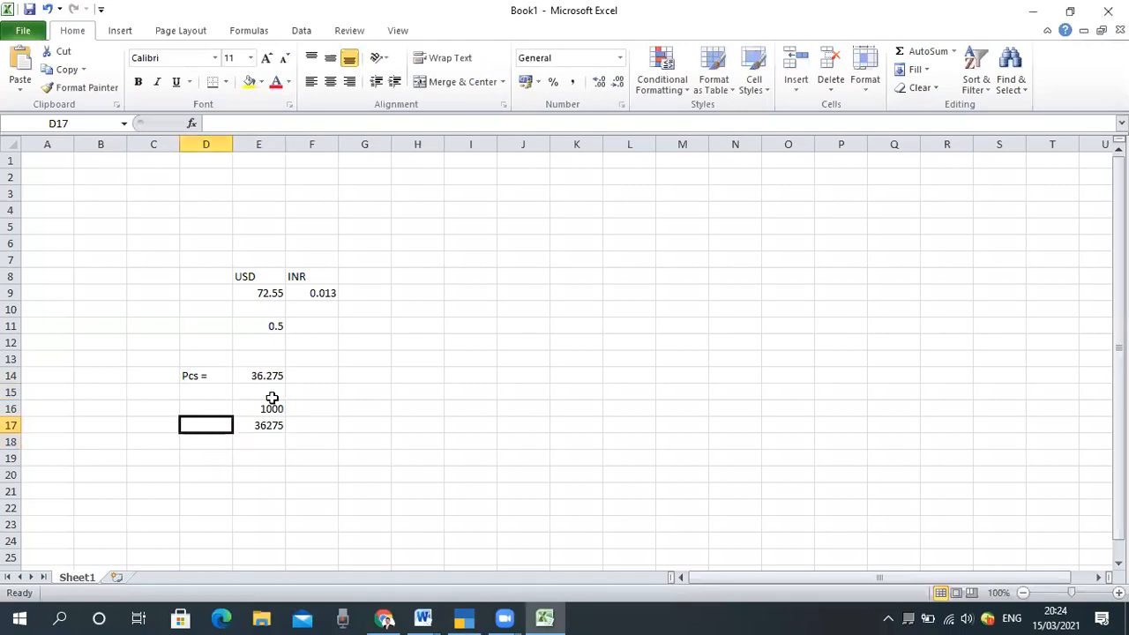
{"action": "type", "text": "Total Amount"}
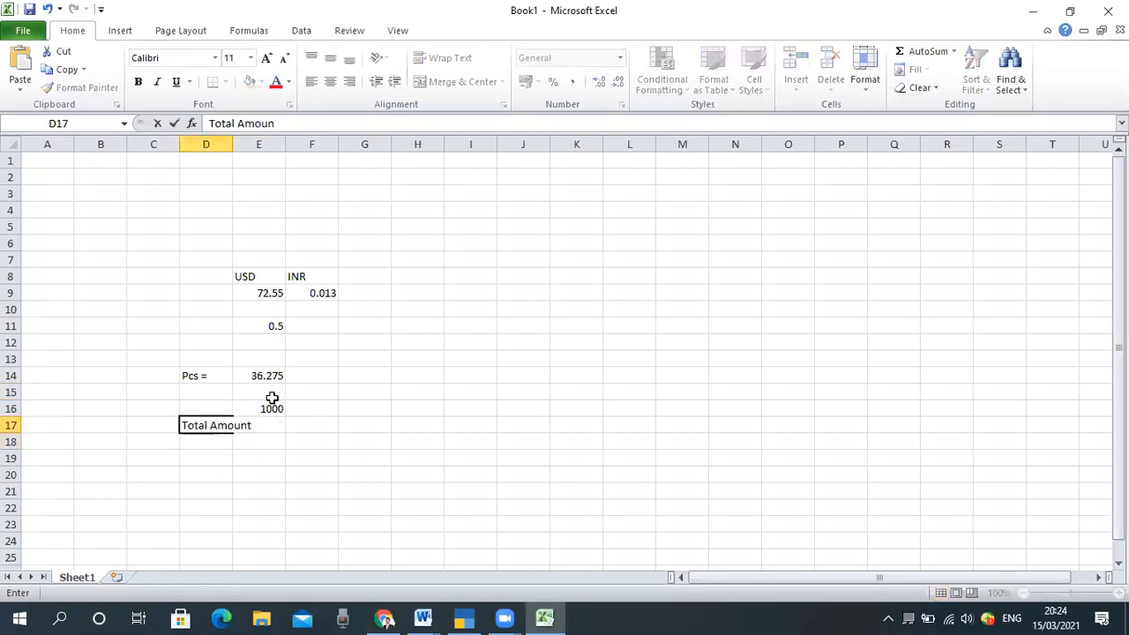
{"action": "key", "text": "Up"}
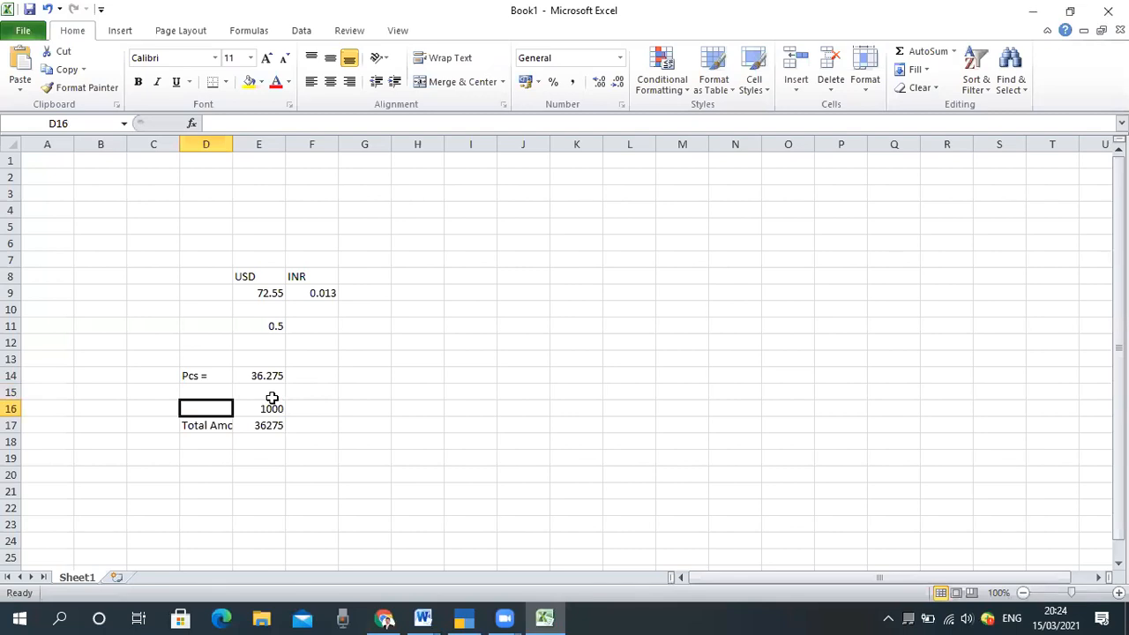
{"action": "type", "text": "Qty"}
{"action": "key", "text": "Return"}
Enter the customs duty rate of 12% in cell D19
{"action": "key", "text": "Right"}
{"action": "key", "text": "Down"}
{"action": "key", "text": "Down"}
{"action": "key", "text": "Left"}
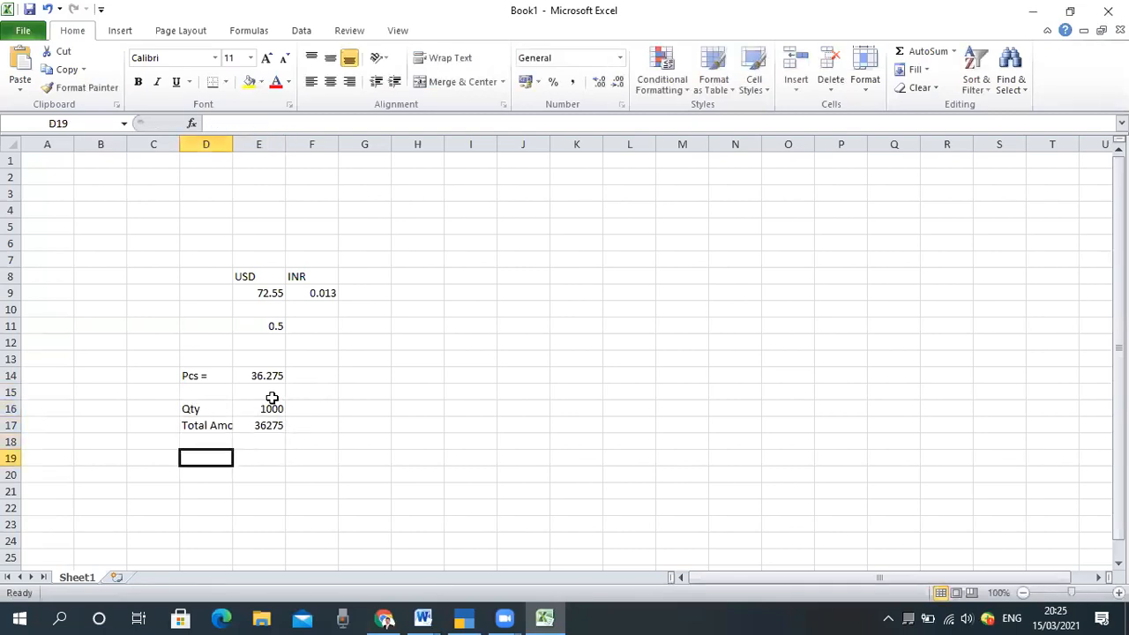
{"action": "type", "text": "4"}
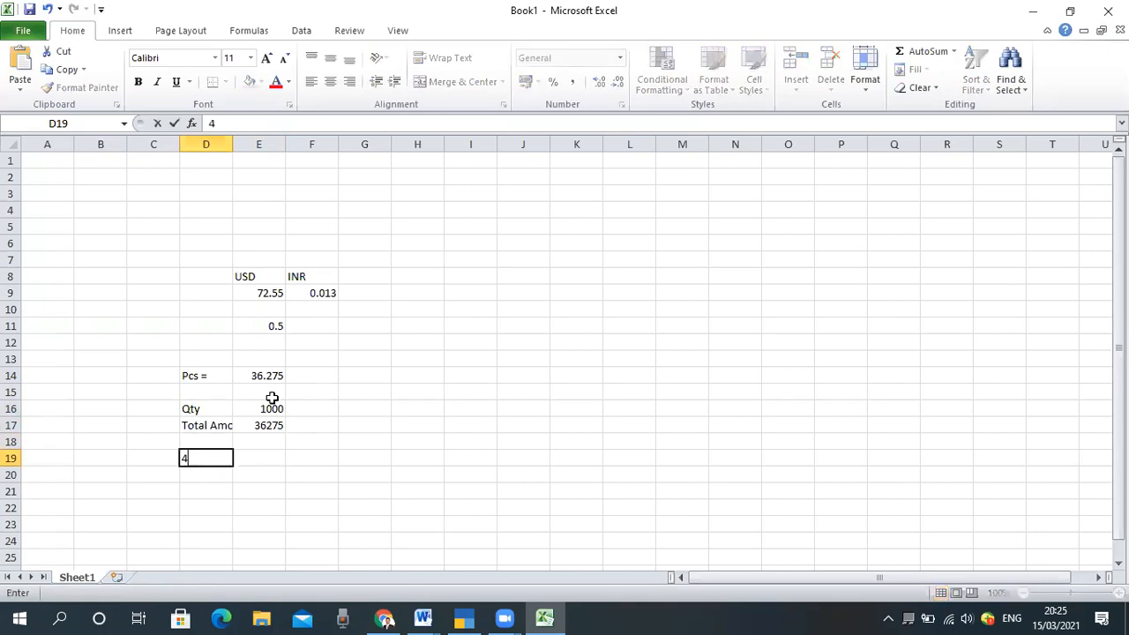
{"action": "key", "text": "Escape"}
{"action": "type", "text": "12%"}
{"action": "key", "text": "Return"}
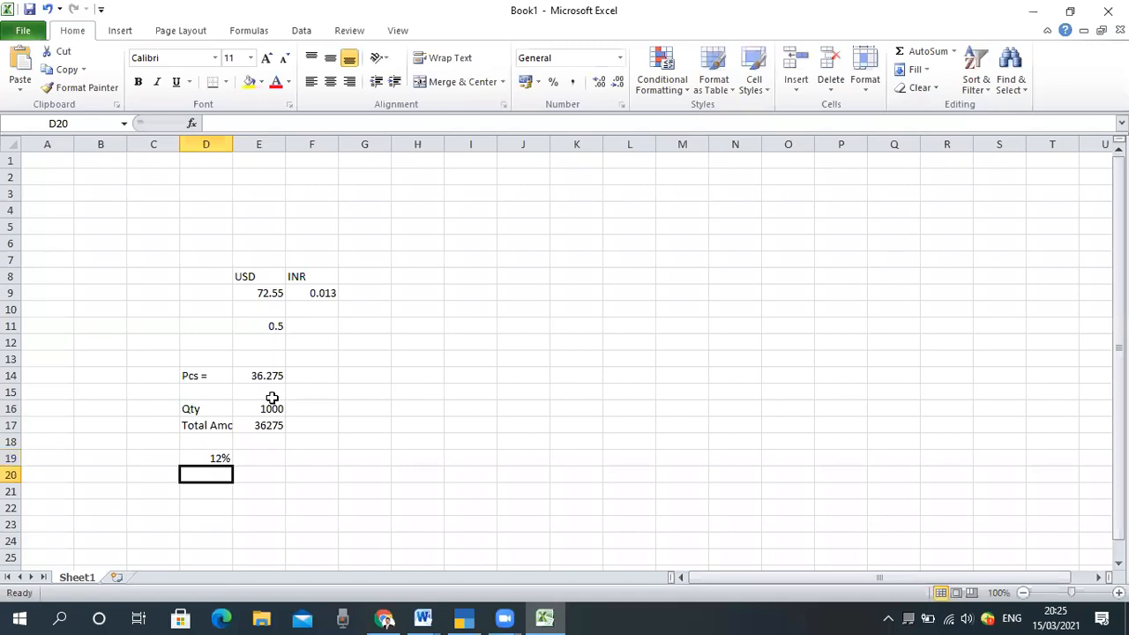
Calculate the duty in cell E19 with the formula =E17*12%
{"action": "key", "text": "Right"}
{"action": "key", "text": "Up"}
{"action": "type", "text": "="}
{"action": "key", "text": "Up"}
{"action": "key", "text": "Up"}
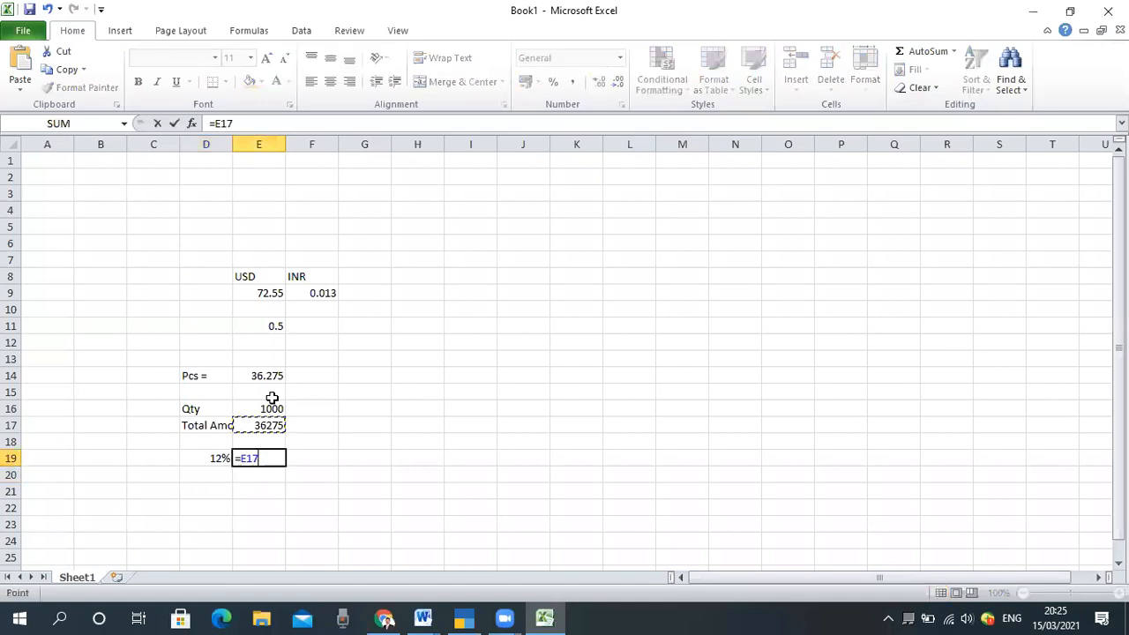
{"action": "type", "text": "*12%"}
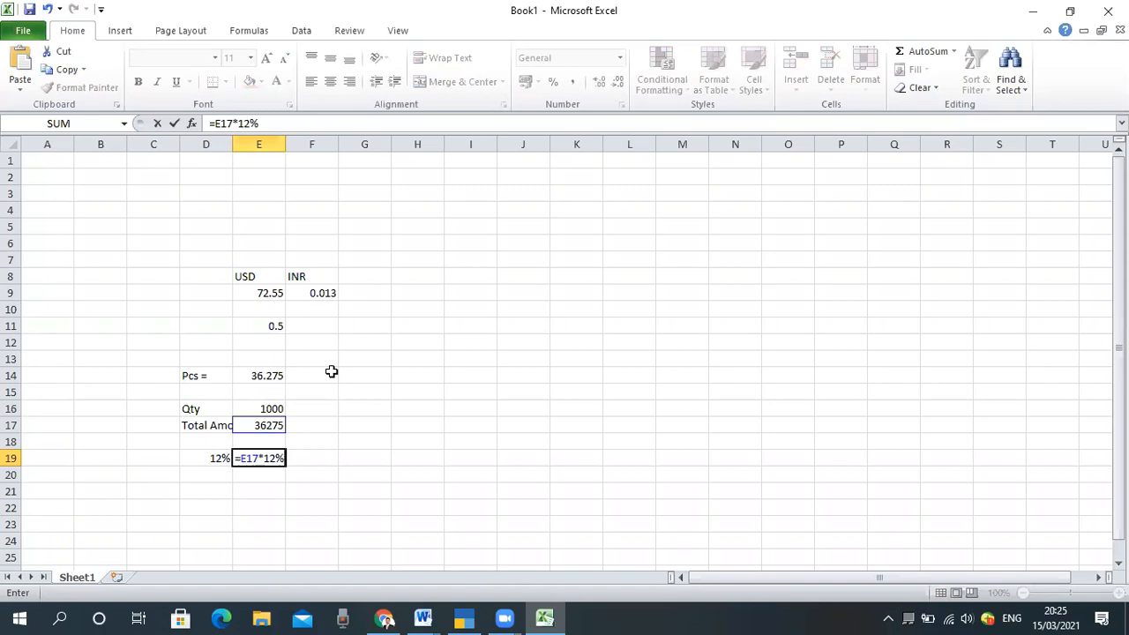
{"action": "key", "text": "Return"}
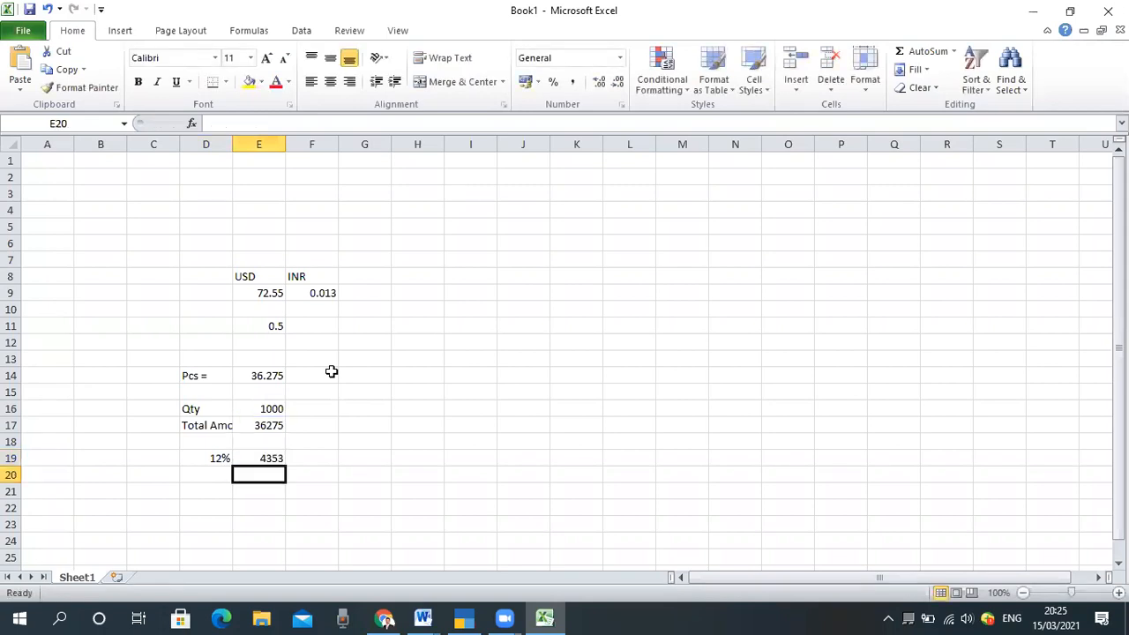
Label the 12% row Custom Duty in cell C19
{"action": "key", "text": "Left"}
{"action": "key", "text": "Up"}
{"action": "key", "text": "Left"}
{"action": "type", "text": "Cu"}
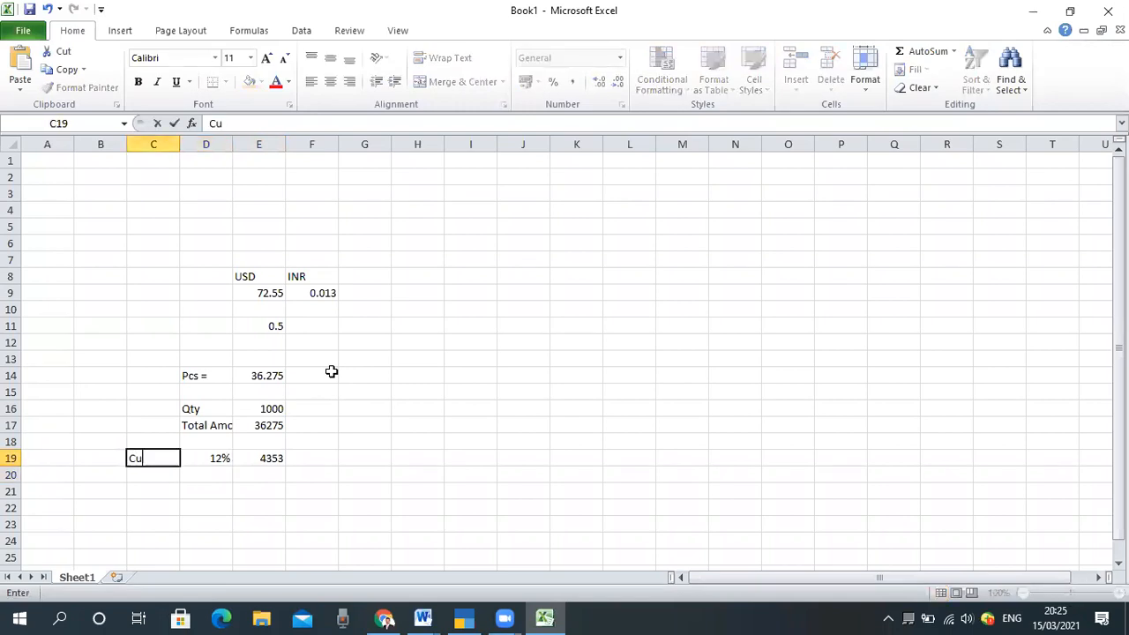
{"action": "type", "text": "stom Duty"}
{"action": "key", "text": "Return"}
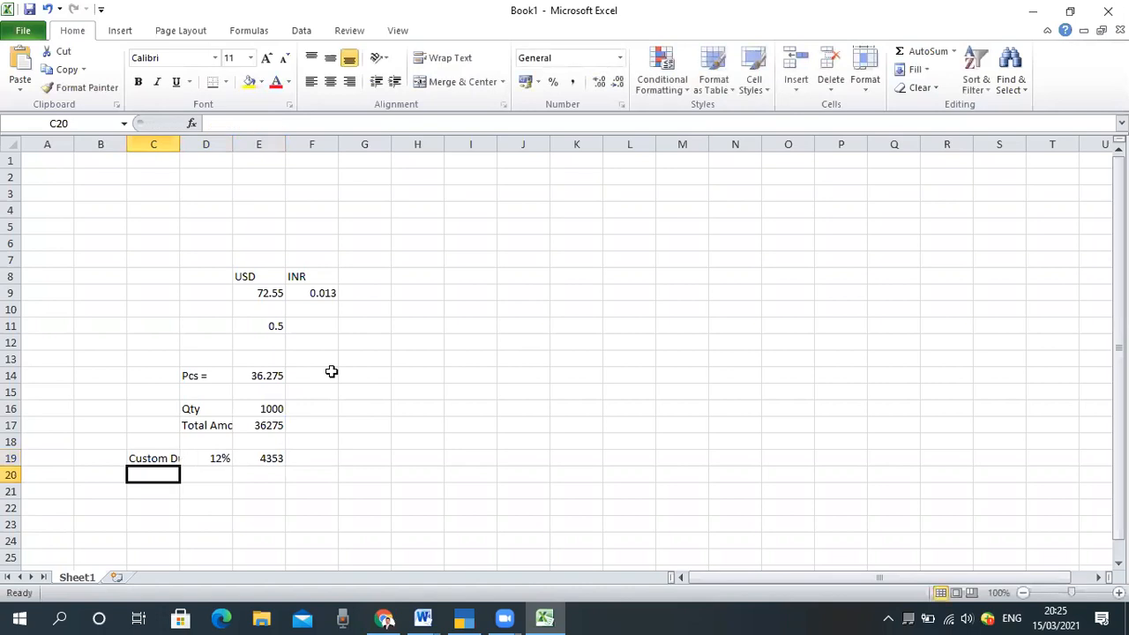
Add an IGST row with the label in C20 and a rate of 5% in D20
{"action": "type", "text": "IGST"}
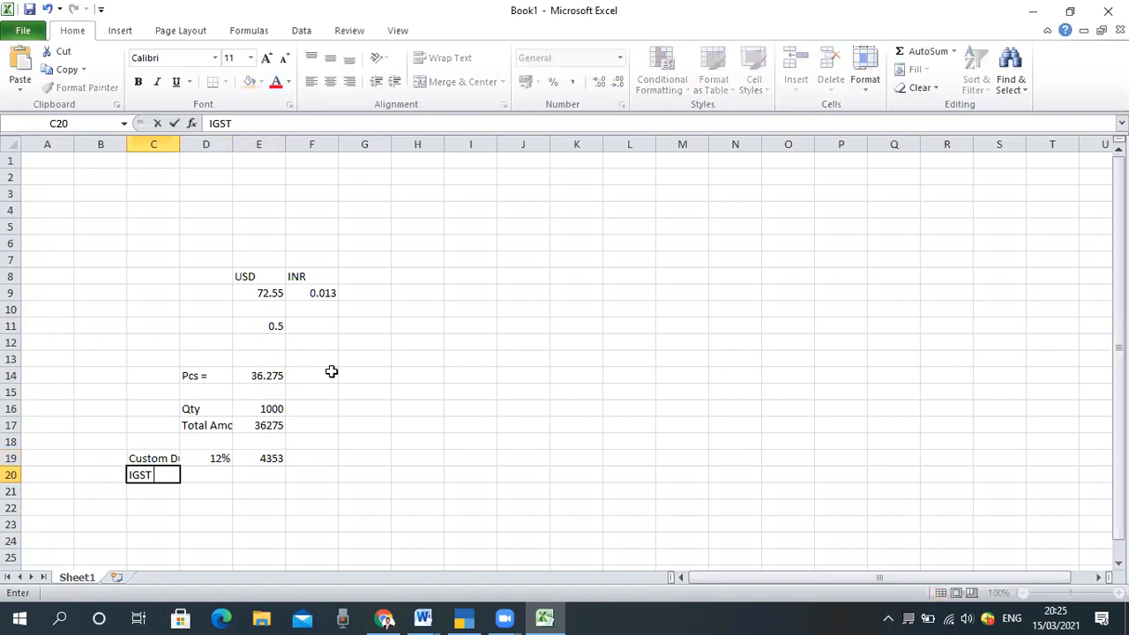
{"action": "key", "text": "Tab"}
{"action": "type", "text": "5"}
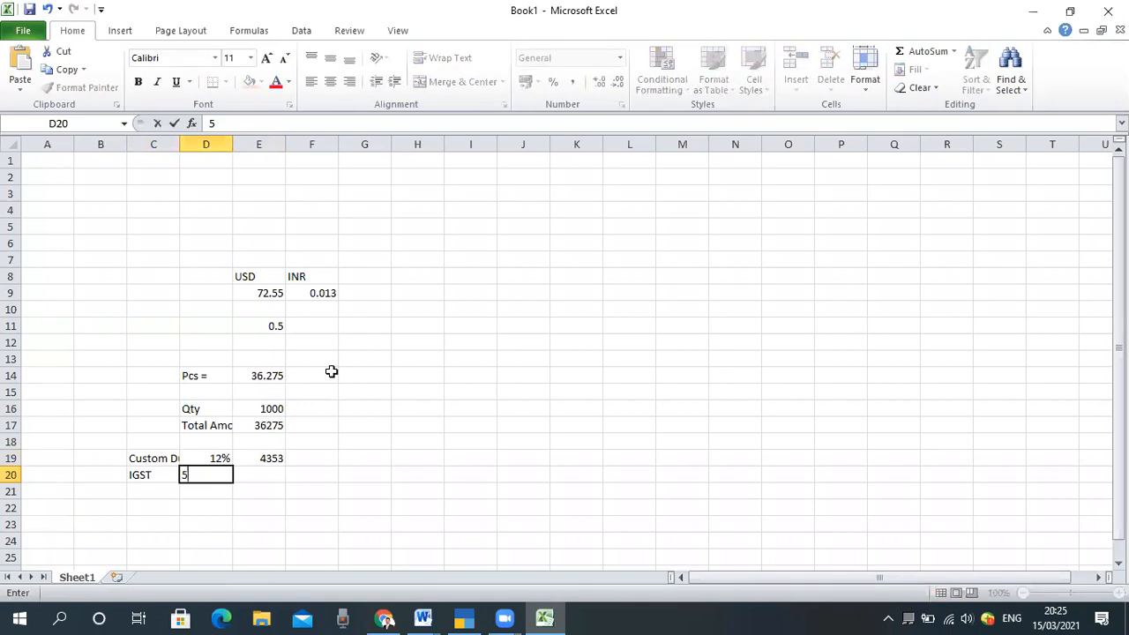
{"action": "key", "text": "Escape"}
{"action": "type", "text": "1"}
{"action": "key", "text": "Escape"}
{"action": "type", "text": "5"}
{"action": "key", "text": "Tab"}
{"action": "key", "text": "shift+Tab"}
{"action": "type", "text": "5%"}
{"action": "key", "text": "Tab"}
Calculate the IGST in cell E20 with the formula =E17*5%
{"action": "type", "text": "="}
{"action": "key", "text": "Up"}
{"action": "key", "text": "Up"}
{"action": "key", "text": "Up"}
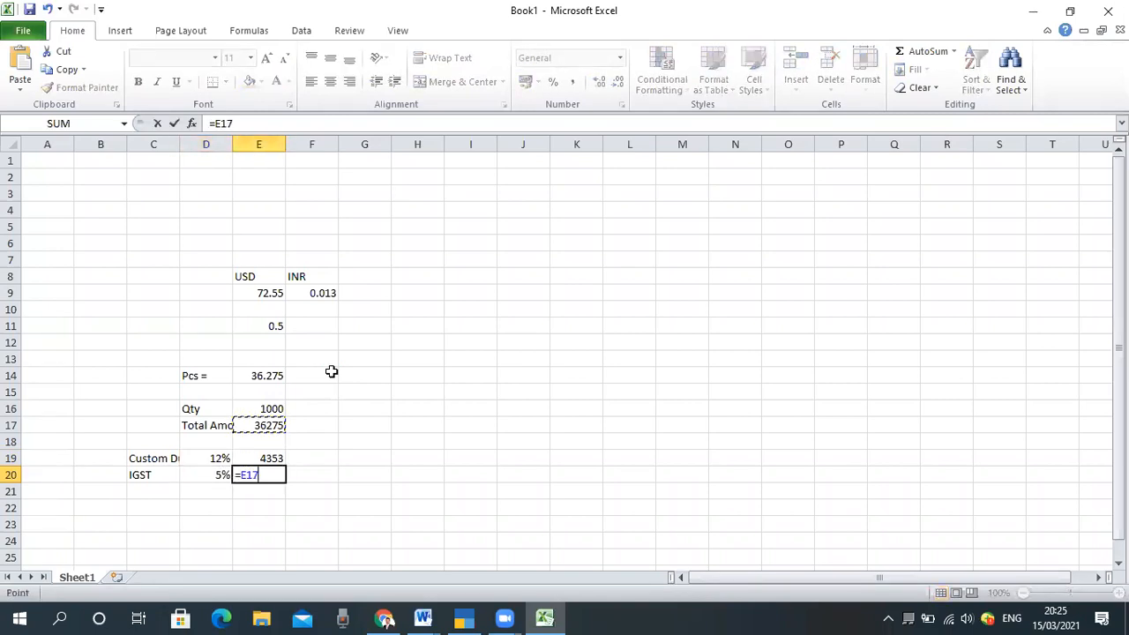
{"action": "type", "text": "*5%"}
{"action": "key", "text": "Return"}
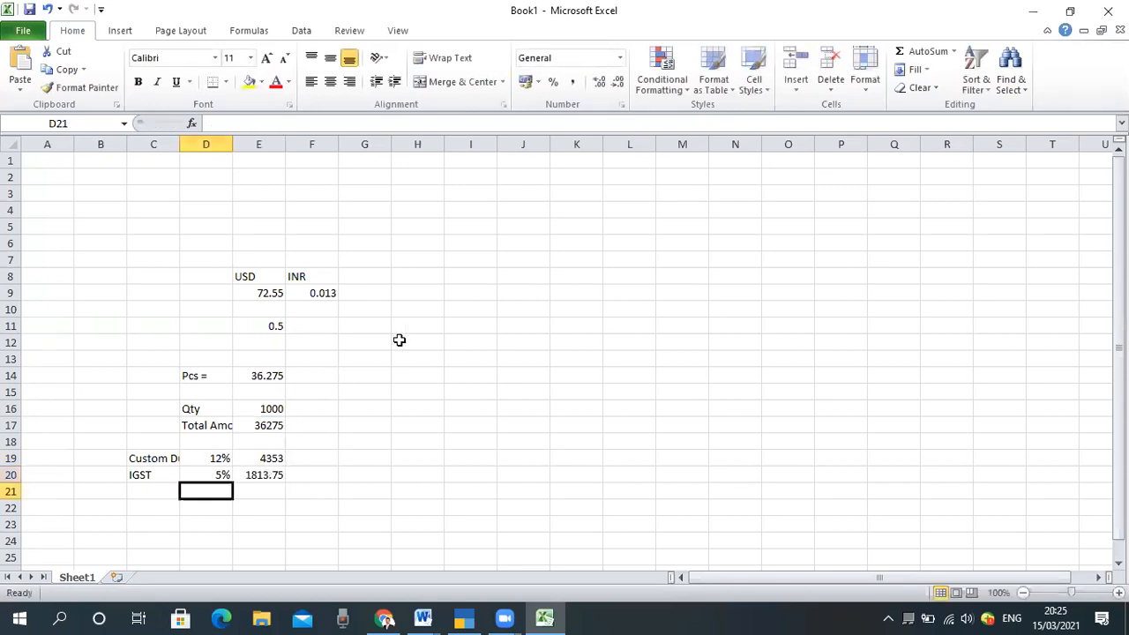
Add up the customs duty and IGST in cell E22 with the formula =E19+E20
{"action": "key", "text": "Right"}
{"action": "key", "text": "Down"}
{"action": "type", "text": "="}
{"action": "key", "text": "Up"}
{"action": "key", "text": "Up"}
{"action": "key", "text": "Up"}
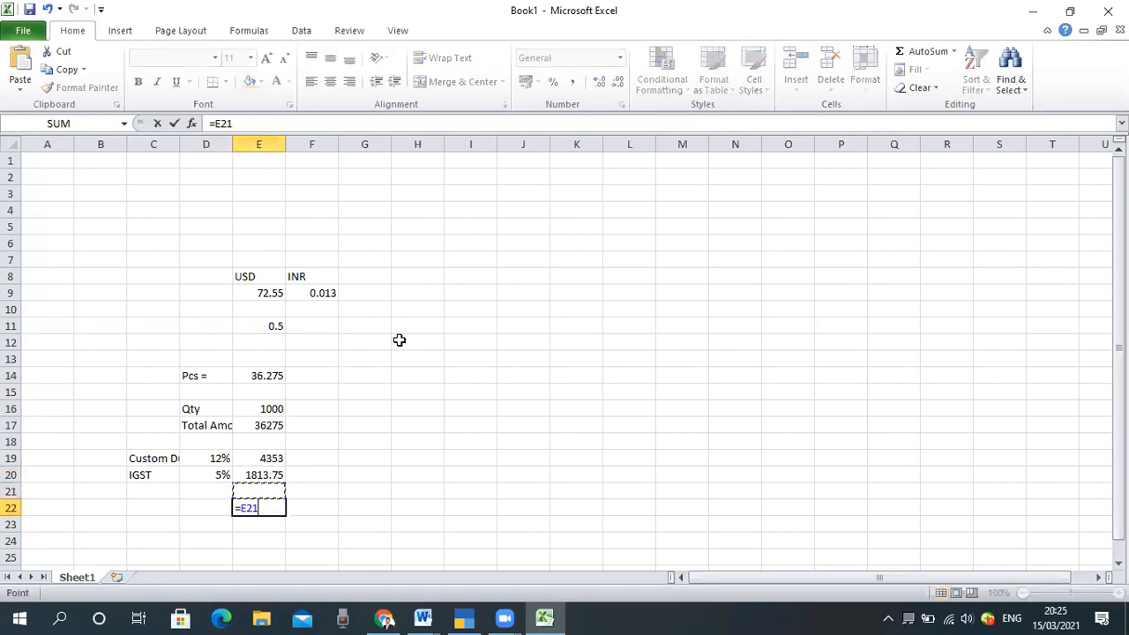
{"action": "type", "text": "+"}
{"action": "key", "text": "Up"}
{"action": "key", "text": "Up"}
{"action": "key", "text": "Return"}
Label the sum of the two taxes Total Tax in cell C22
{"action": "key", "text": "Up"}
{"action": "key", "text": "Left"}
{"action": "key", "text": "Left"}
{"action": "type", "text": "Totl"}
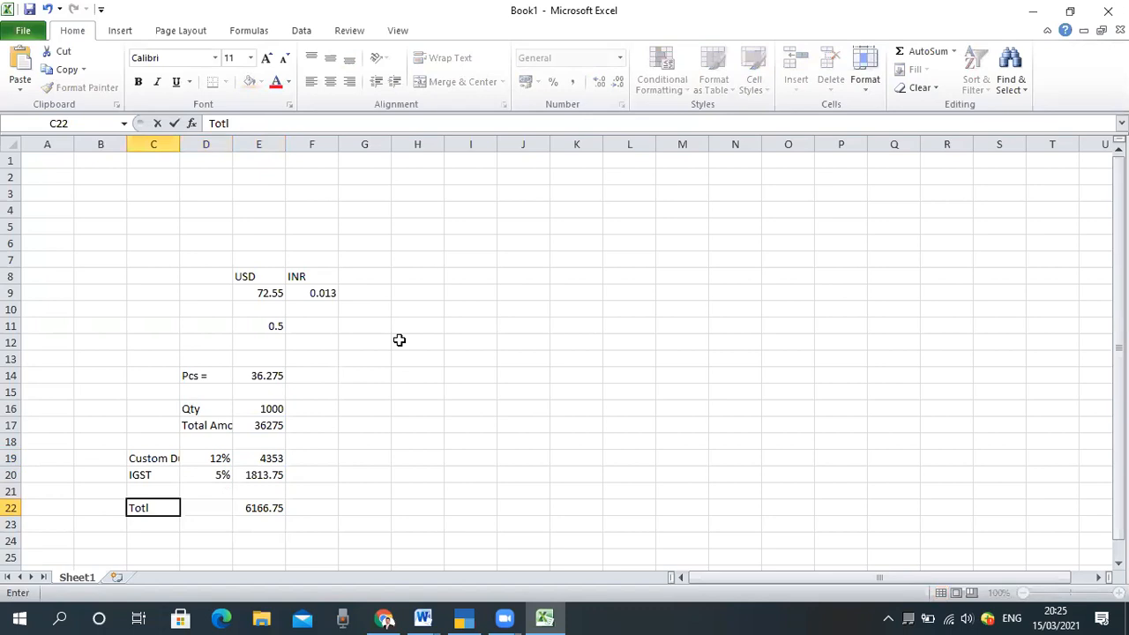
{"action": "key", "text": "BackSpace"}
{"action": "type", "text": "al Tax"}
{"action": "key", "text": "Return"}
Format the tax amounts in E19:E22 with thousands separators and no decimal places
{"action": "key", "text": "Right"}
{"action": "key", "text": "Up"}
{"action": "key", "text": "Right"}
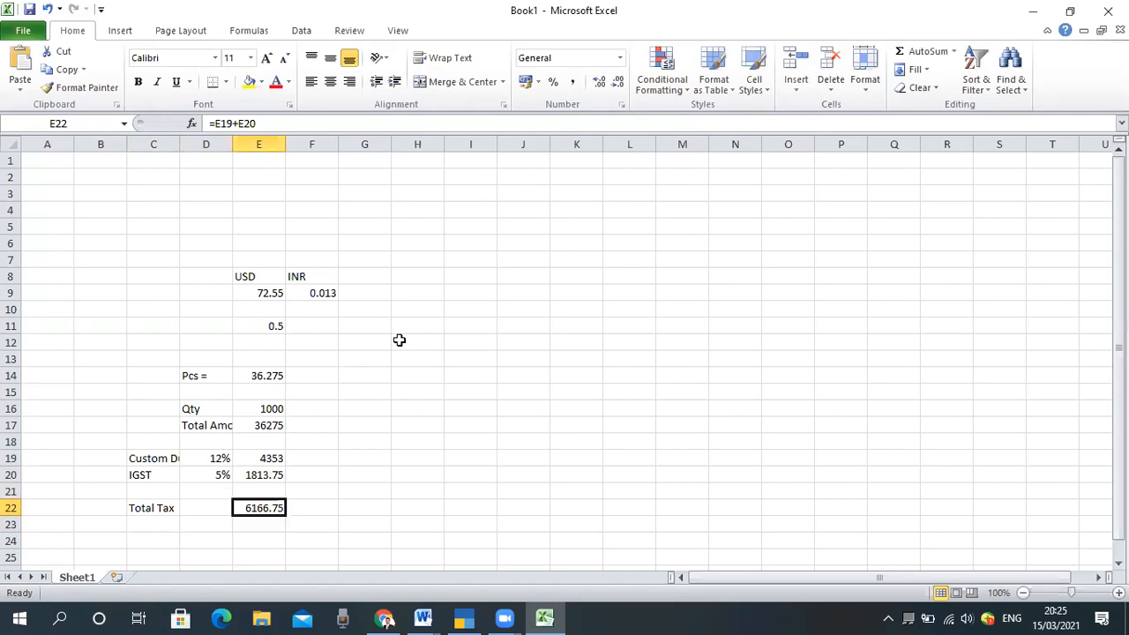
{"action": "left_click", "coordinate": [572, 81]}
{"action": "double_click", "coordinate": [620, 83]}
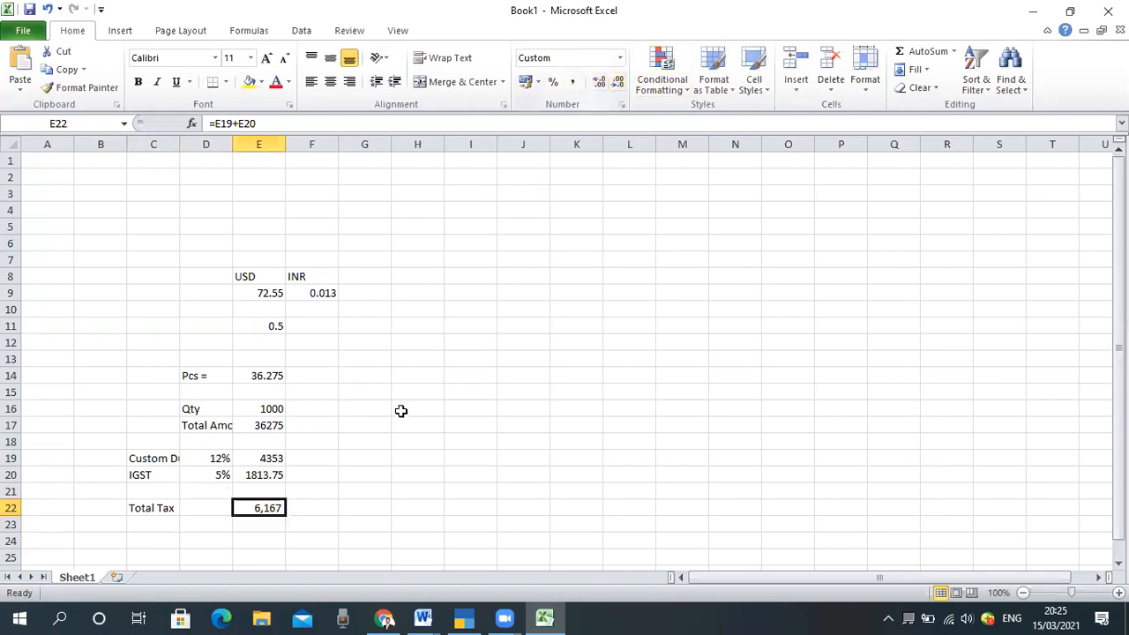
{"action": "left_click_drag", "start_coordinate": [273, 458], "coordinate": [275, 507]}
{"action": "left_click", "coordinate": [572, 81]}
{"action": "double_click", "coordinate": [620, 83]}
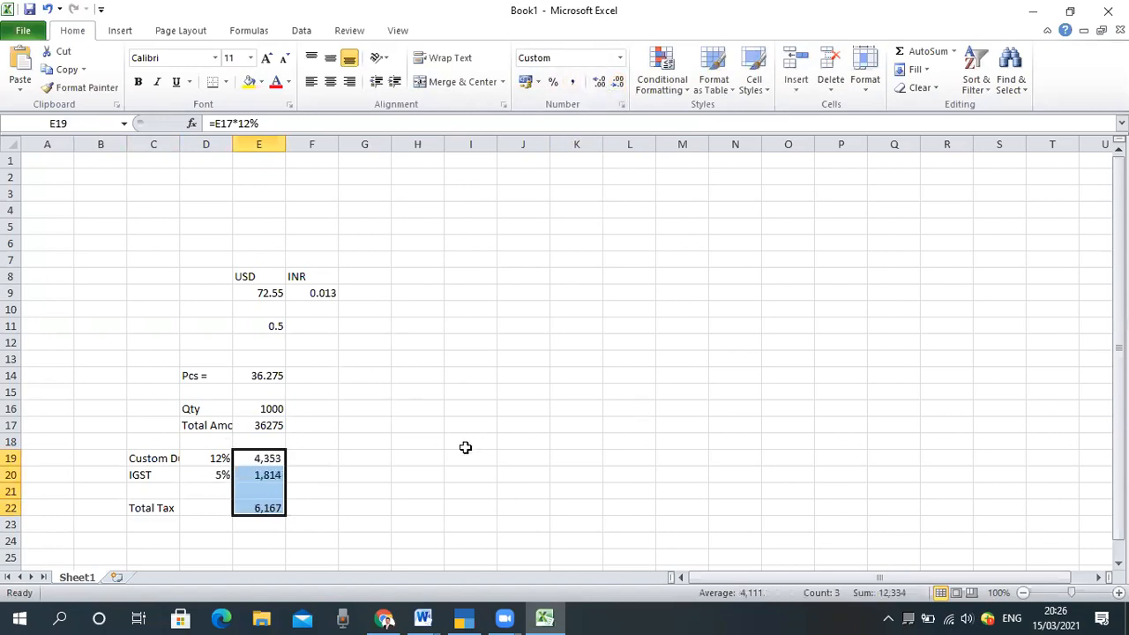
Switch back to TallyPrime, rechecking the duty in the Excel sheet, and enter 4353 as the Custom Duty - debit amount
{"action": "mouse_move", "coordinate": [481, 616]}
{"action": "left_click", "coordinate": [460, 566]}
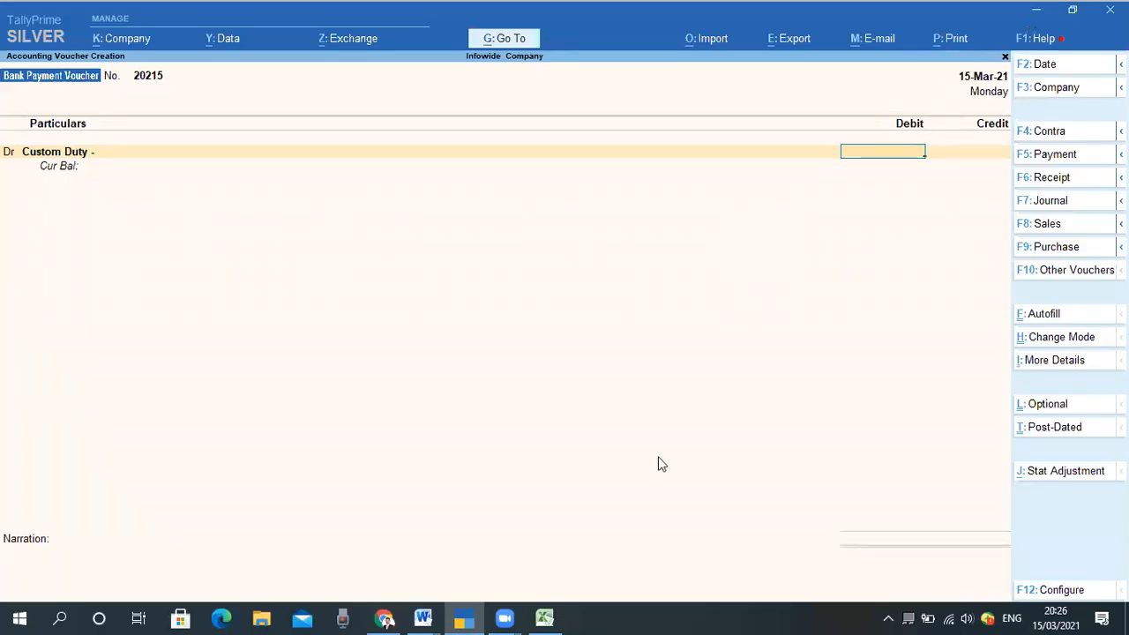
{"action": "left_click", "coordinate": [550, 618]}
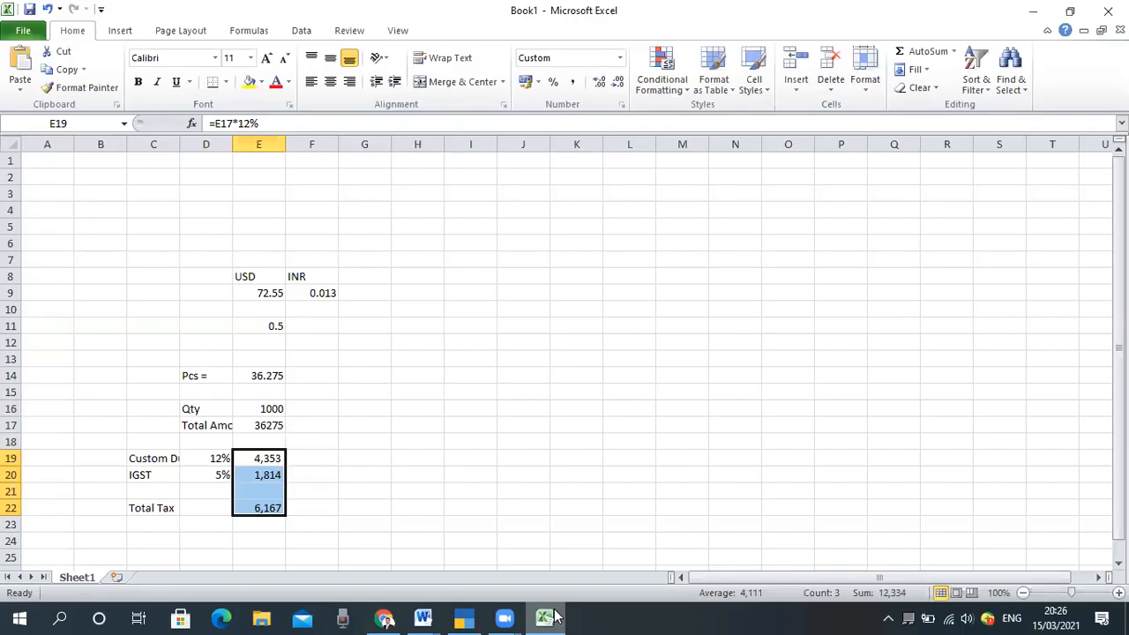
{"action": "left_click", "coordinate": [547, 617]}
{"action": "type", "text": "4353"}
{"action": "key", "text": "Return"}
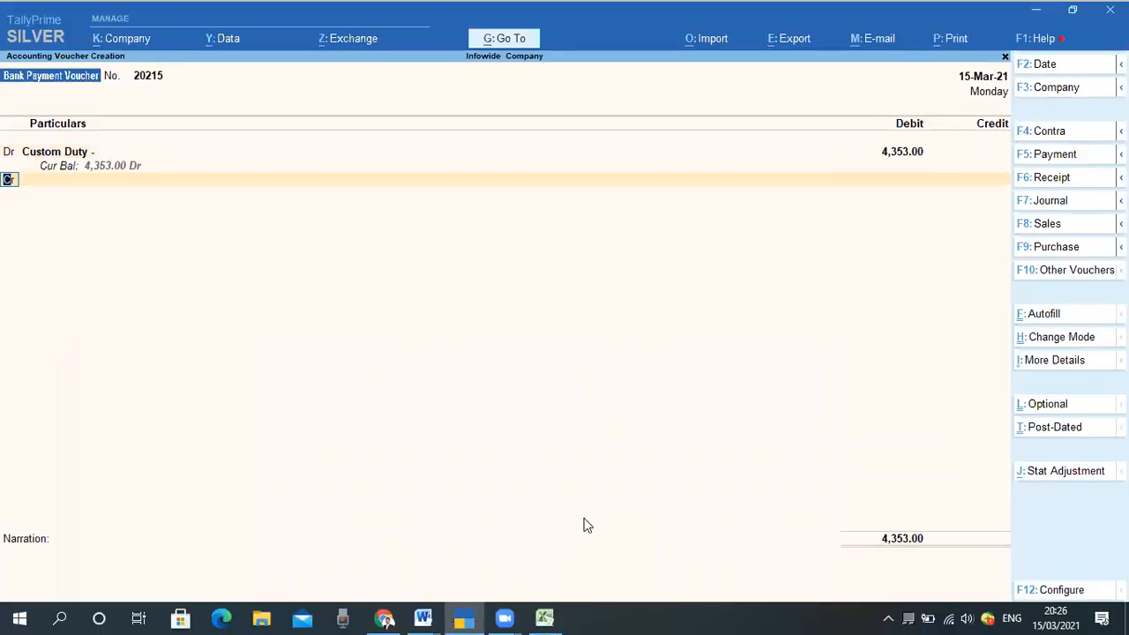
Add a second debit line to the voucher and start a new ledger for it named Import IGST 5%
{"action": "key", "text": "d"}
{"action": "key", "text": "Return"}
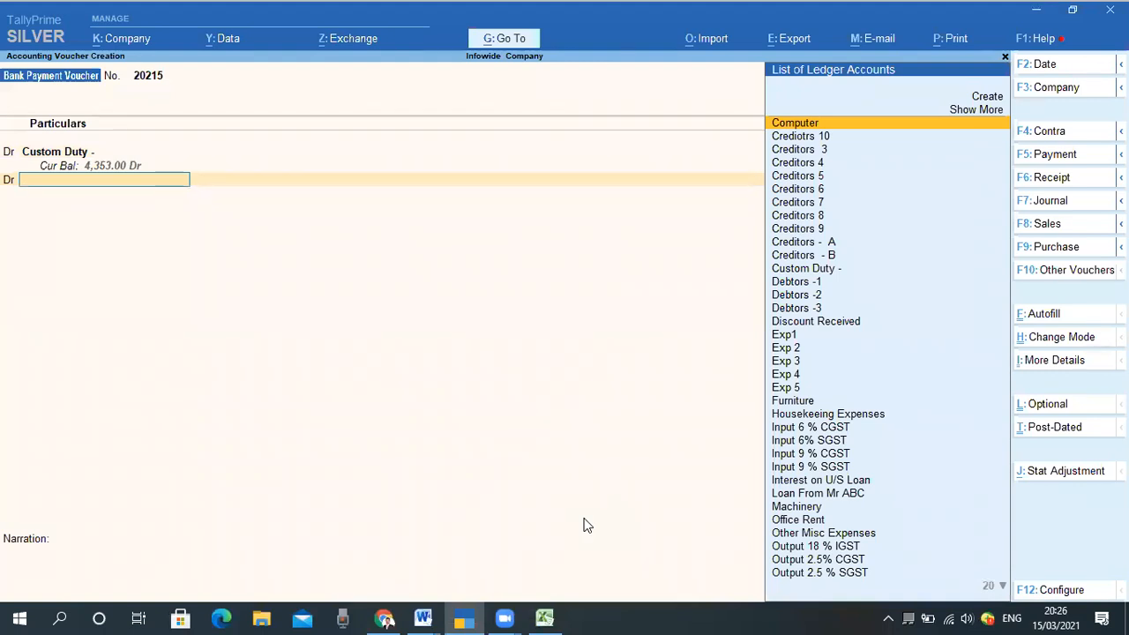
{"action": "key", "text": "alt"}
{"action": "key", "text": "alt+c"}
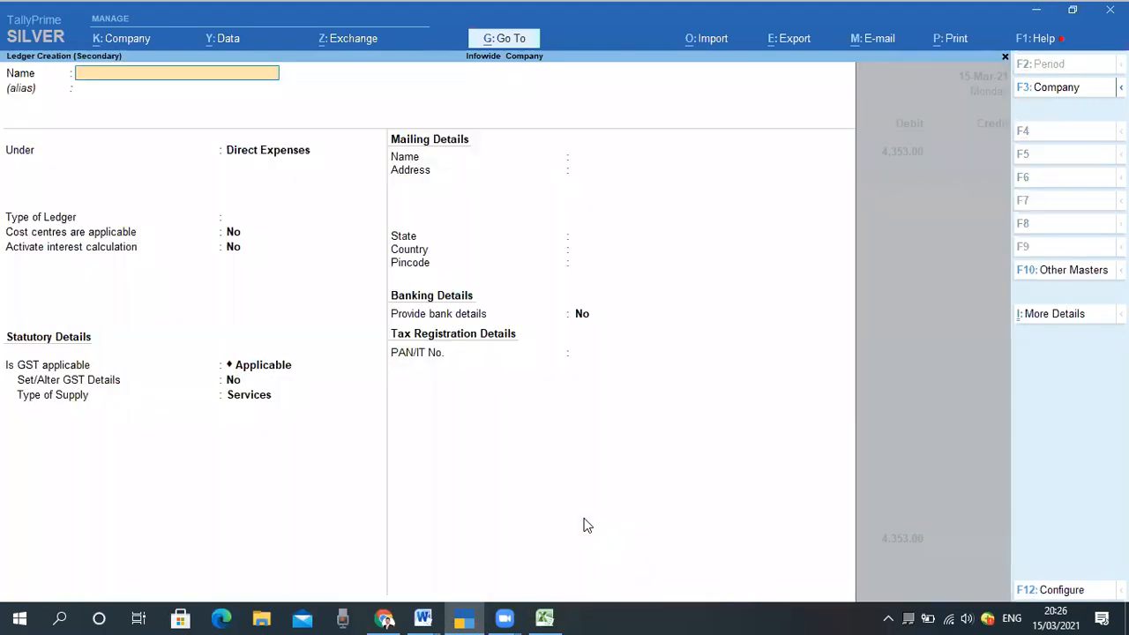
{"action": "type", "text": "Import IGST  5"}
{"action": "key", "text": "BackSpace"}
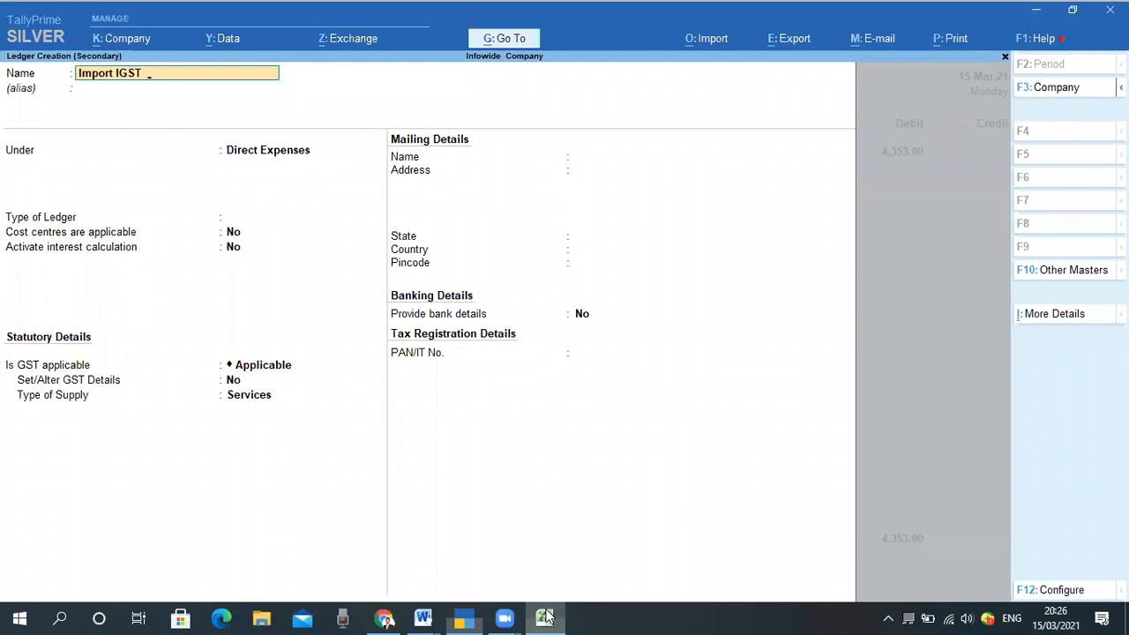
{"action": "type", "text": "5%"}
{"action": "key", "text": "Return"}
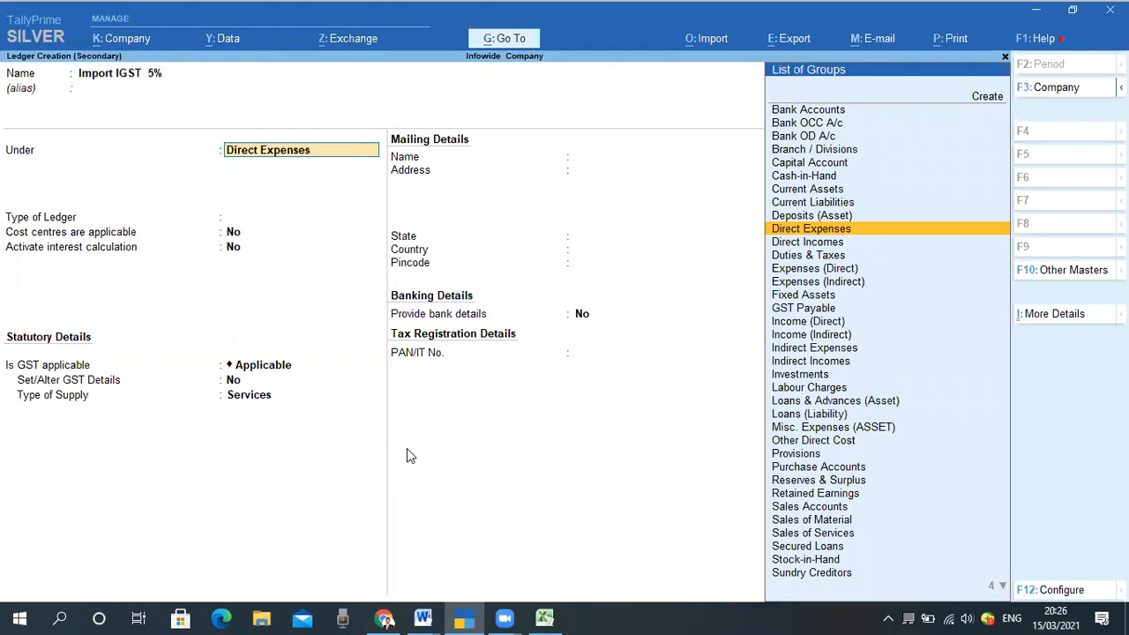
Place the new ledger under GST Payable, with duty type GST and tax type Integrated Tax
{"action": "type", "text": "g"}
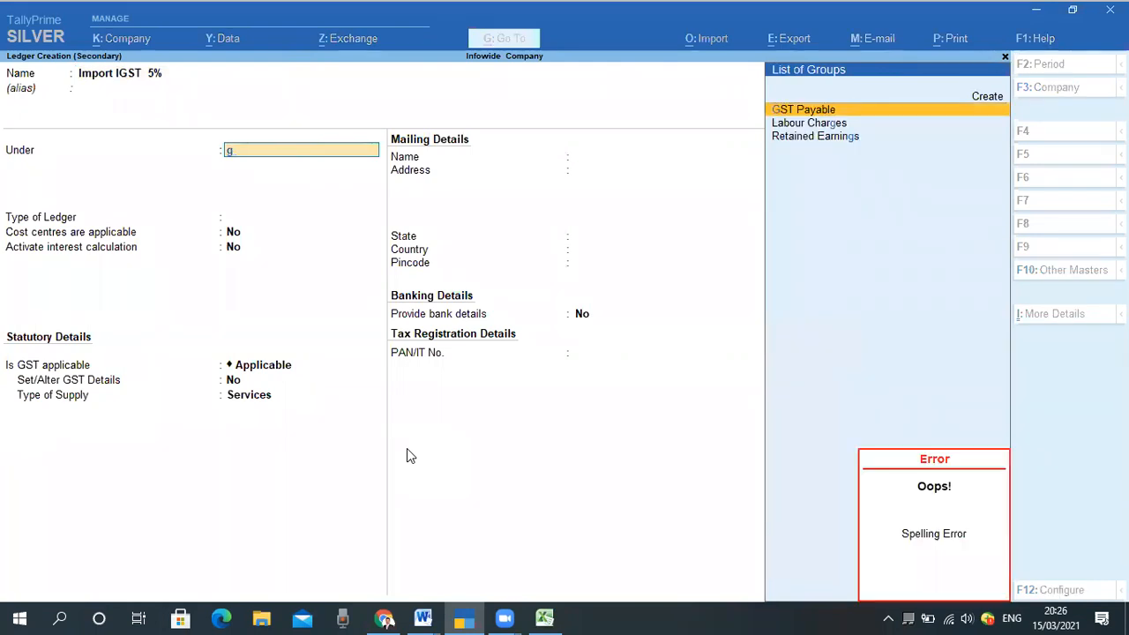
{"action": "key", "text": "Return"}
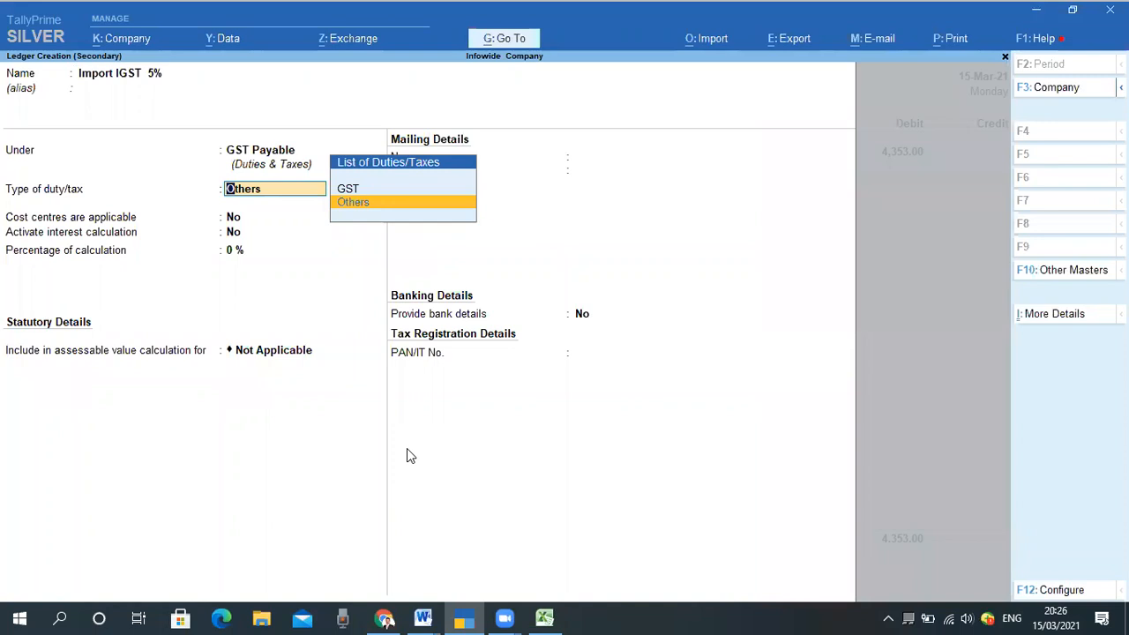
{"action": "key", "text": "Up"}
{"action": "key", "text": "Return"}
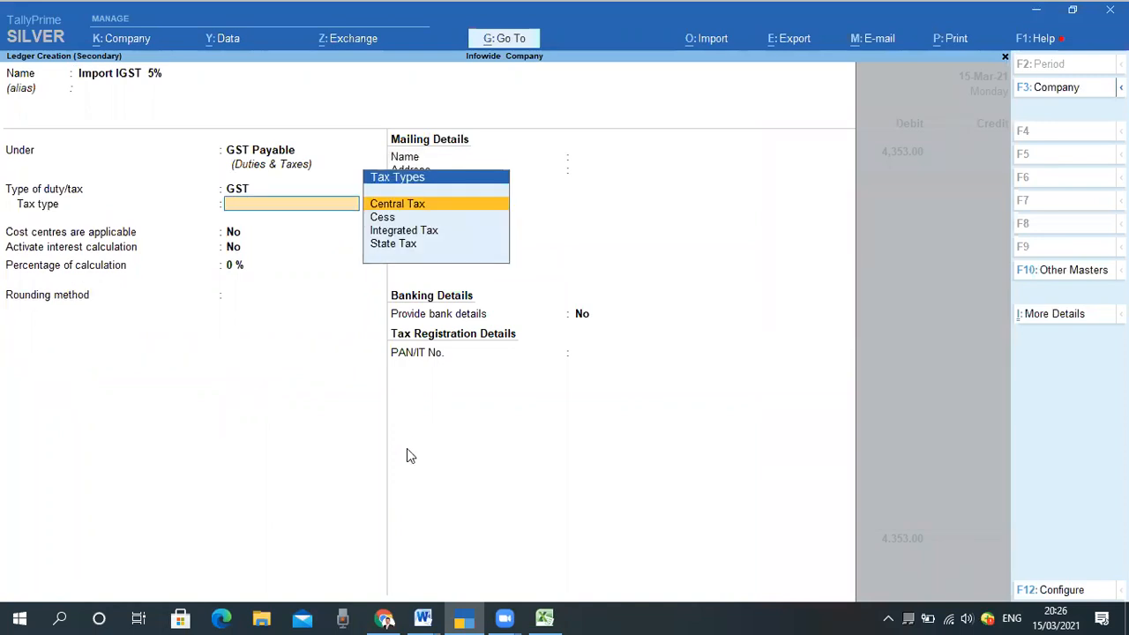
{"action": "key", "text": "Down"}
{"action": "key", "text": "Down"}
{"action": "key", "text": "Return"}
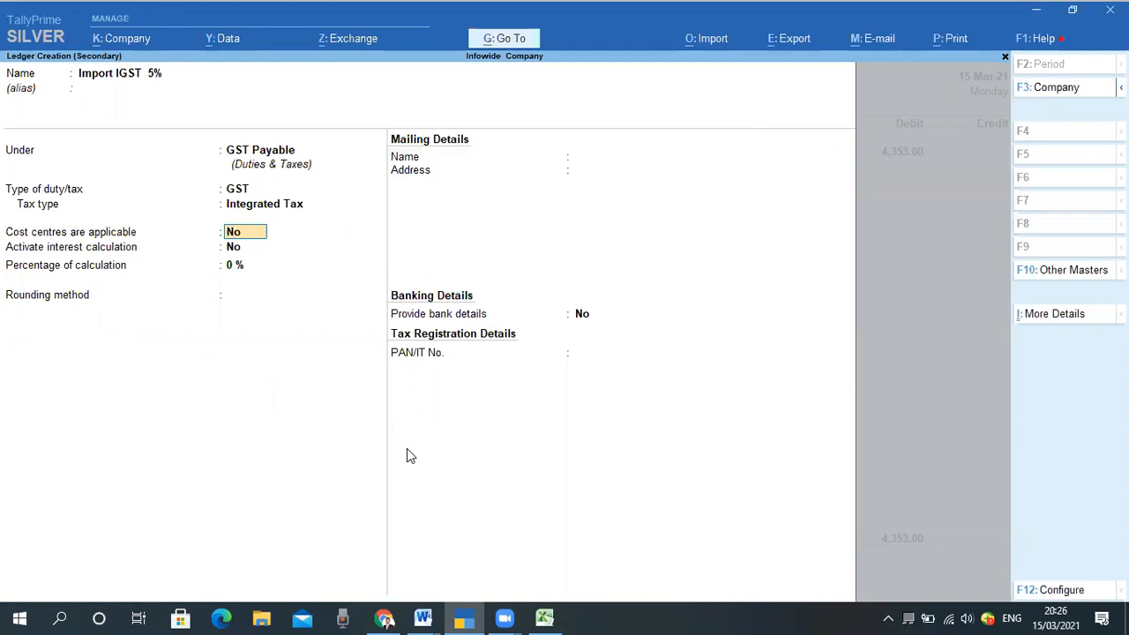
Set the new ledger's percentage of calculation to 5% and save the ledger
{"action": "key", "text": "Return"}
{"action": "key", "text": "Return"}
{"action": "type", "text": "5"}
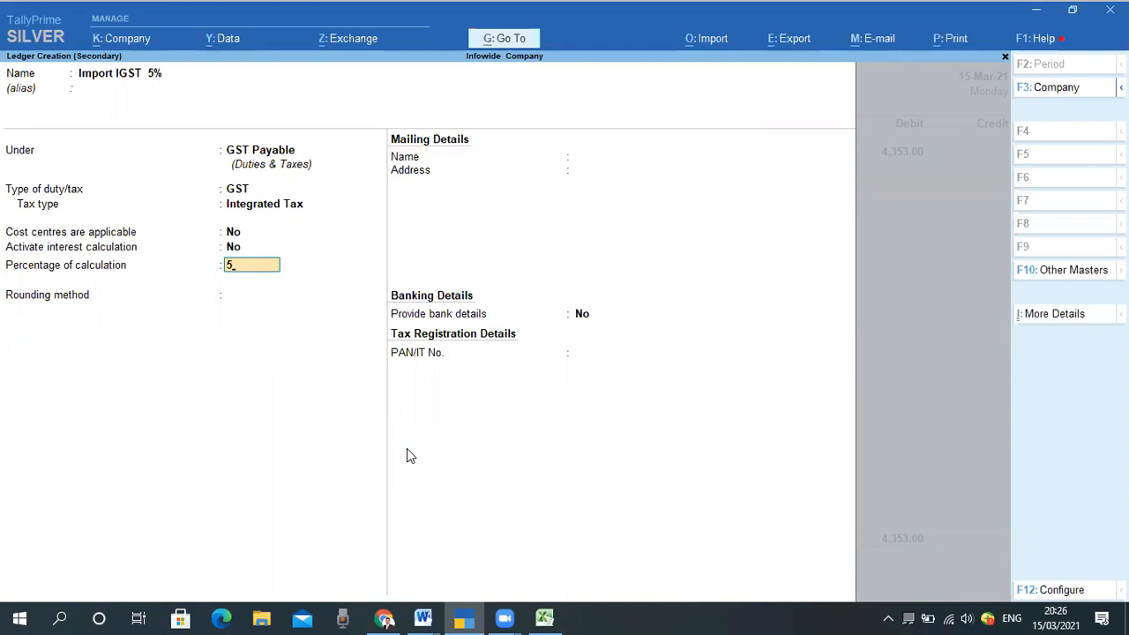
{"action": "key", "text": "Return"}
{"action": "key", "text": "BackSpace"}
{"action": "key", "text": "Return"}
{"action": "key", "text": "Return"}
{"action": "key", "text": "Return"}
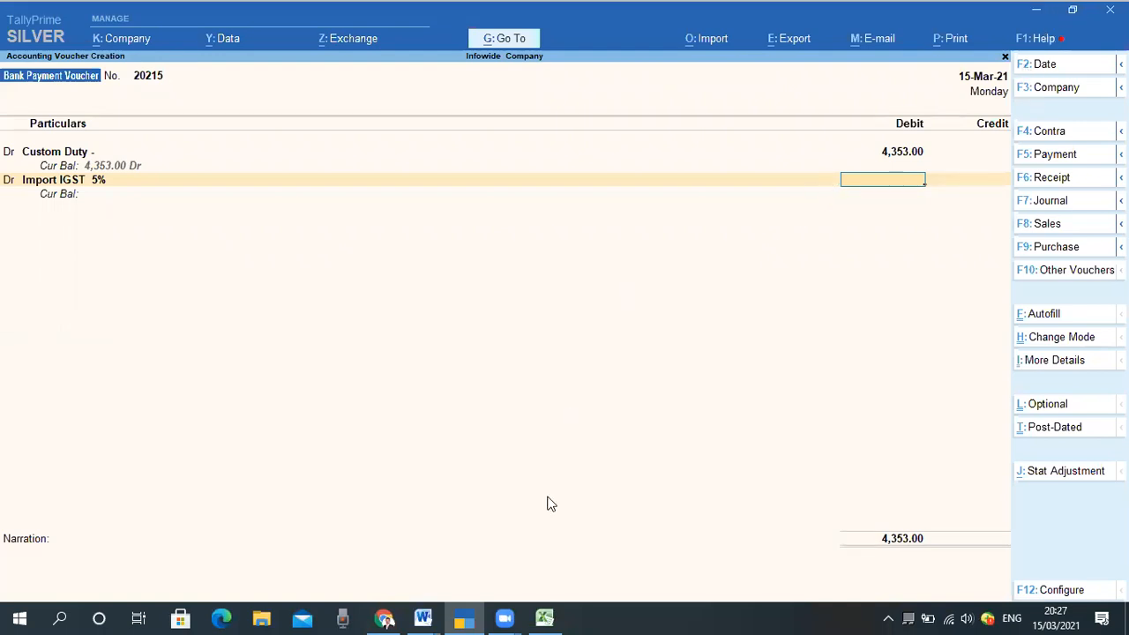
Check the IGST amount in the Excel sheet and enter 1814 as the Import IGST 5% debit in TallyPrime
{"action": "left_click", "coordinate": [547, 618]}
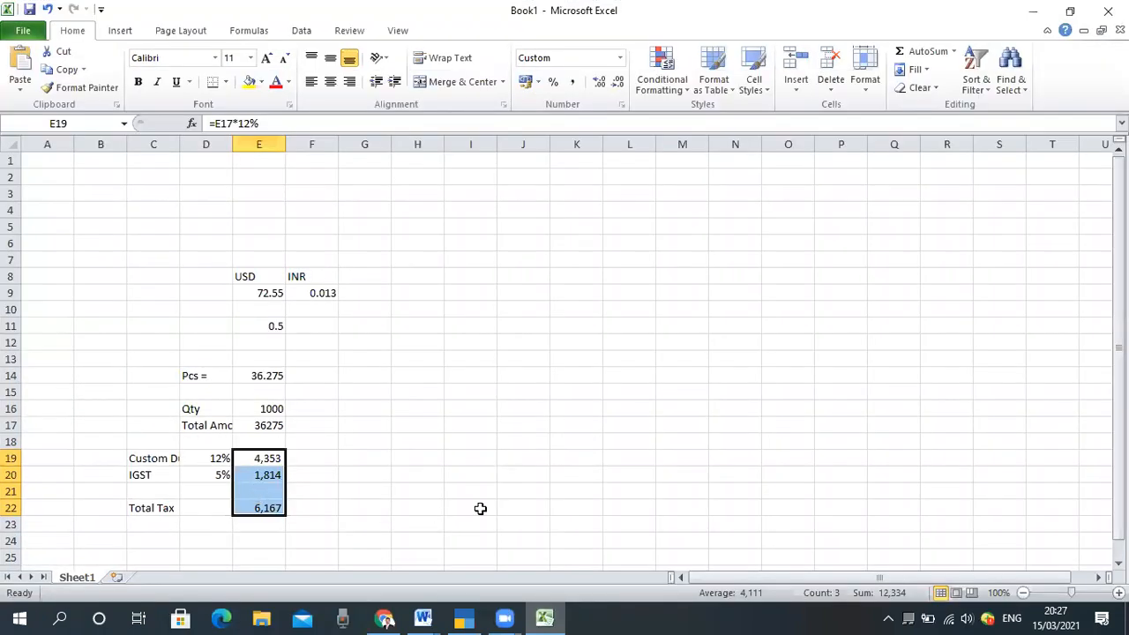
{"action": "left_click", "coordinate": [460, 618]}
{"action": "type", "text": "1846"}
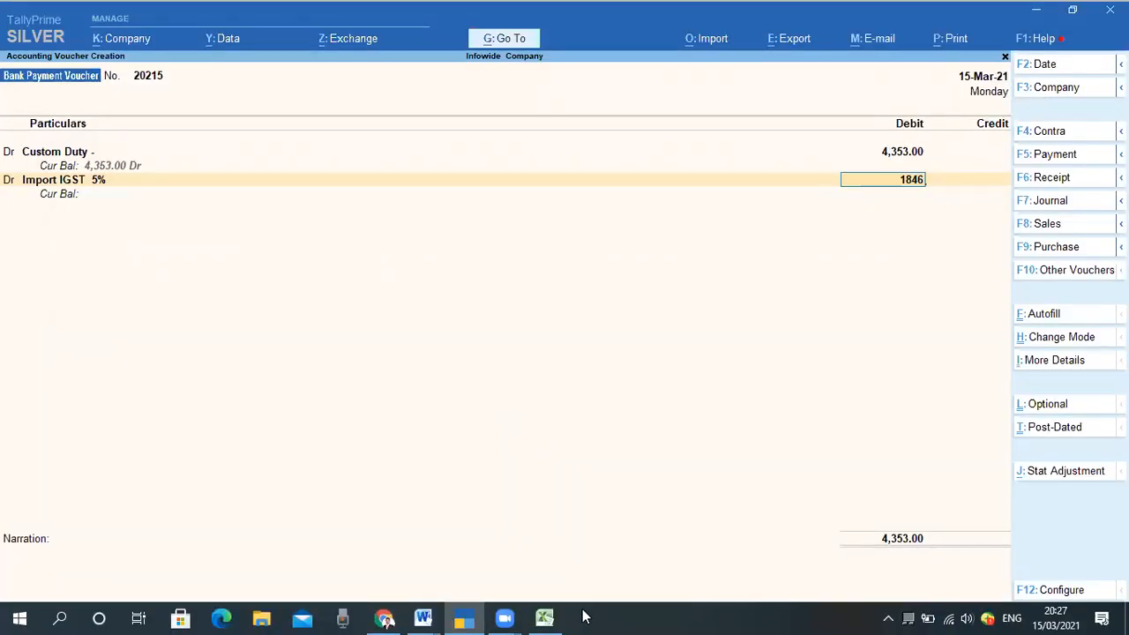
{"action": "left_click", "coordinate": [544, 617]}
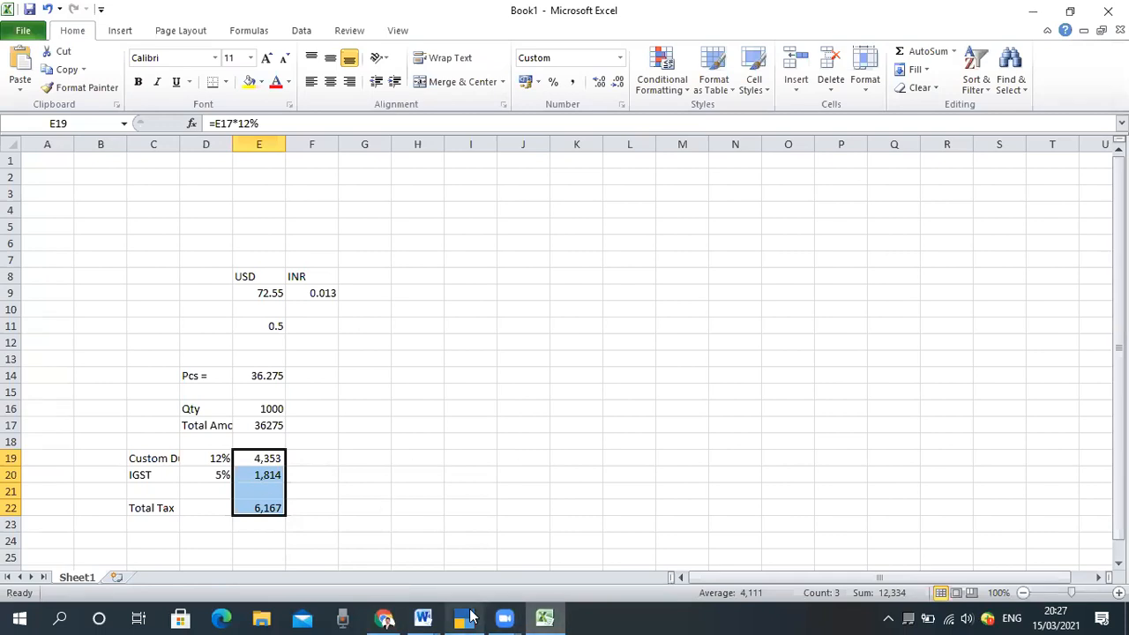
{"action": "left_click", "coordinate": [471, 618]}
{"action": "key", "text": "BackSpace"}
{"action": "key", "text": "BackSpace"}
{"action": "key", "text": "BackSpace"}
{"action": "key", "text": "BackSpace"}
{"action": "type", "text": "1814"}
{"action": "key", "text": "Return"}
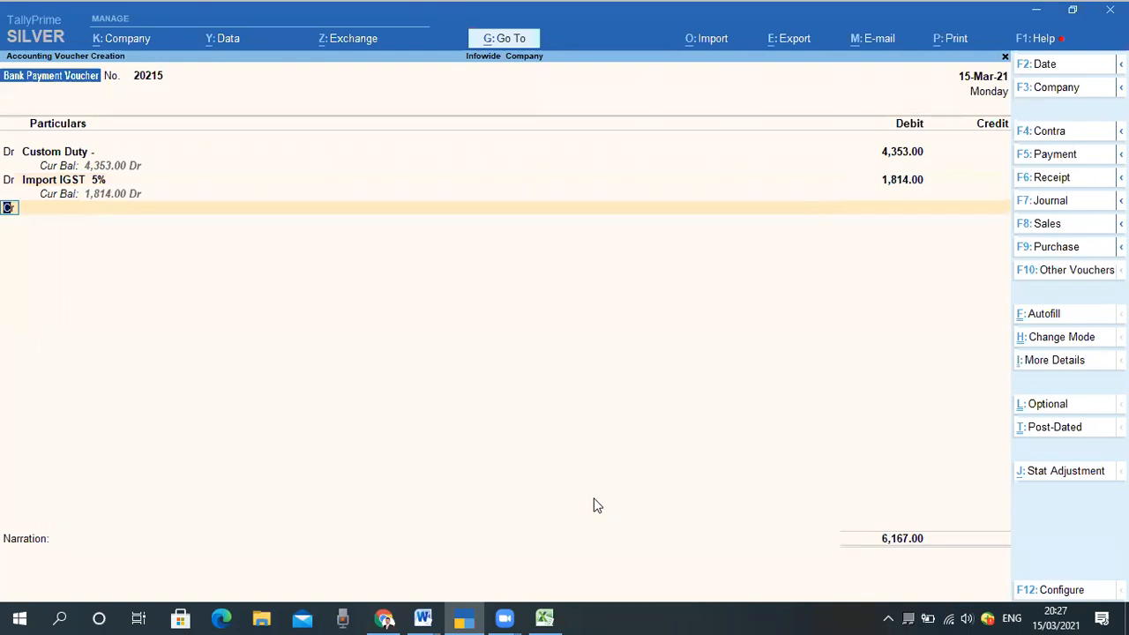
Credit the SBI current account ledger with the full 6,167.00 of the two debits
{"action": "key", "text": "Return"}
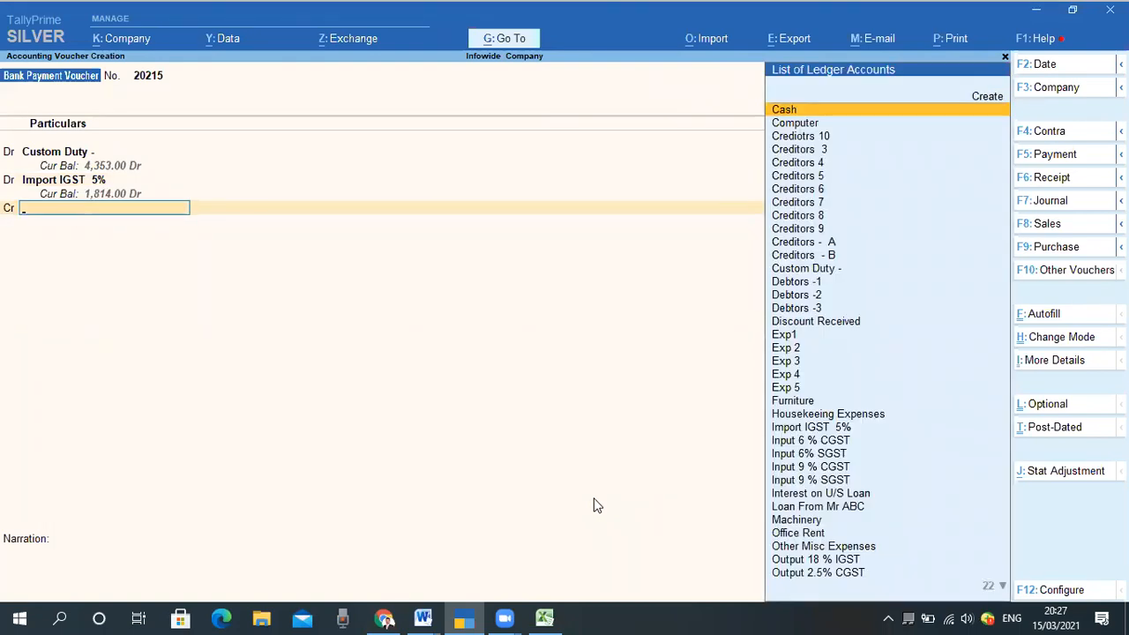
{"action": "type", "text": "Sh"}
{"action": "key", "text": "BackSpace"}
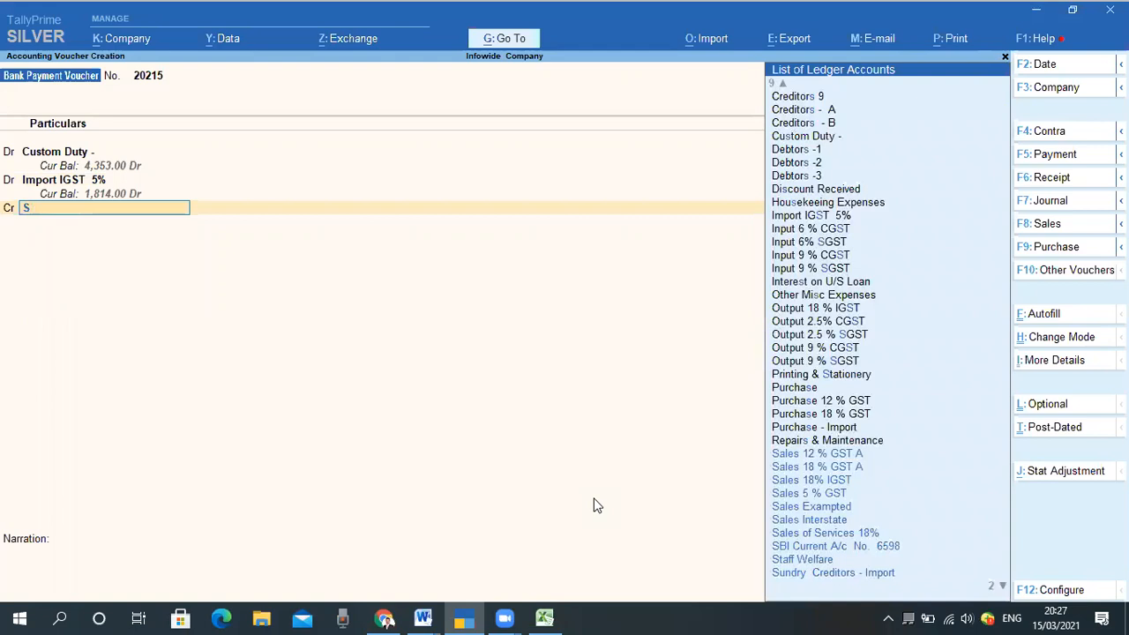
{"action": "type", "text": "B"}
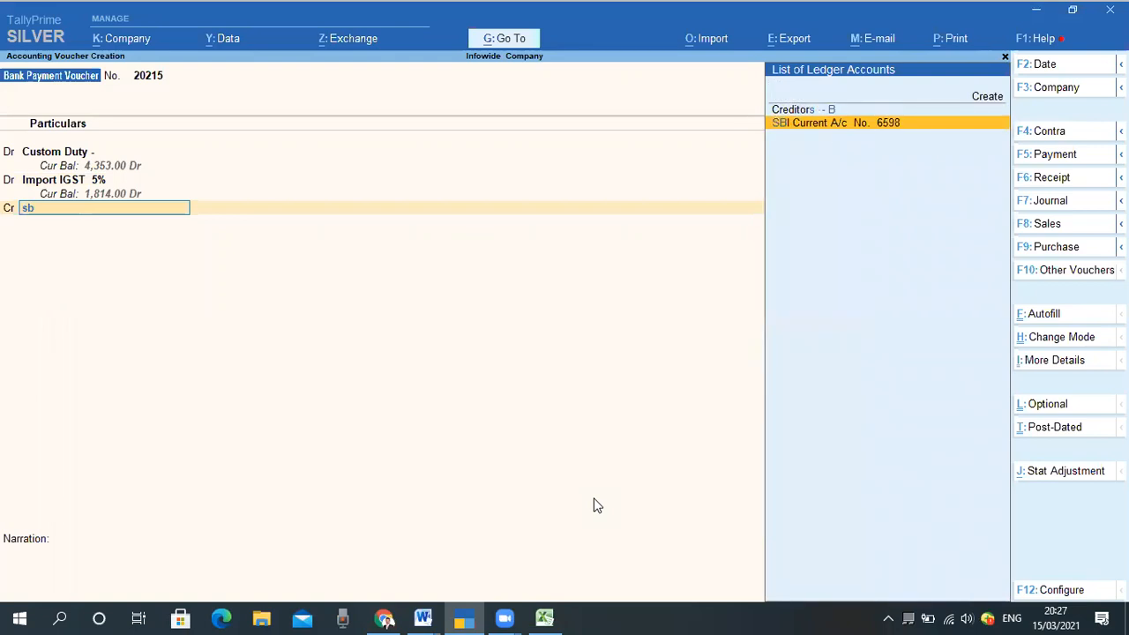
{"action": "key", "text": "Return"}
{"action": "key", "text": "Return"}
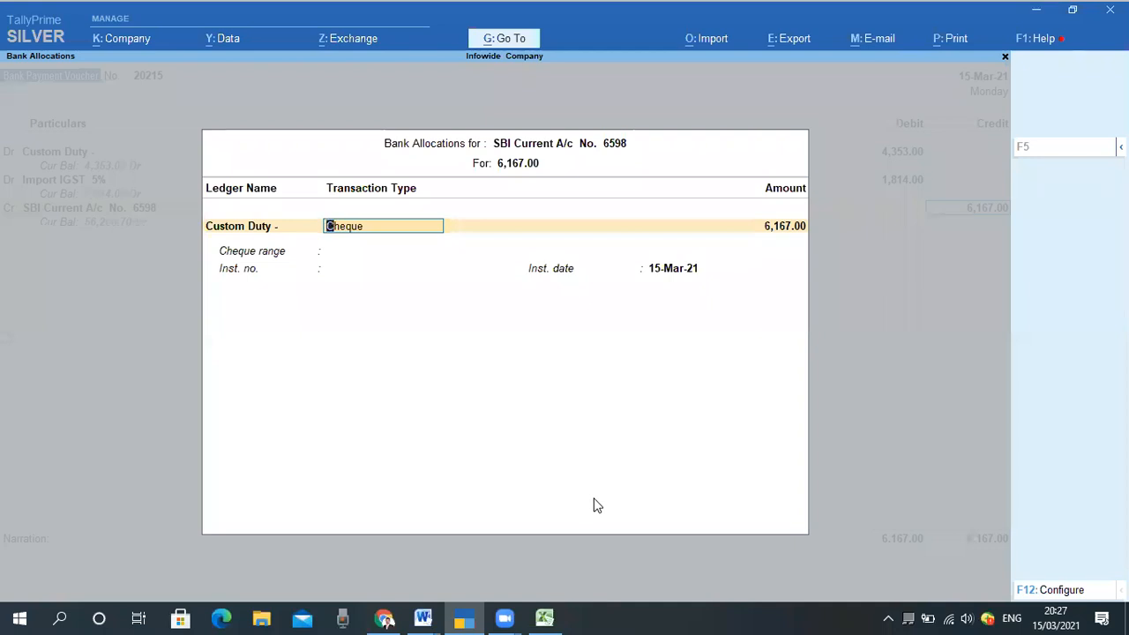
Set the bank allocation's transaction type to Others and accept the allocation with its default instrument date
{"action": "type", "text": "e"}
{"action": "key", "text": "Return"}
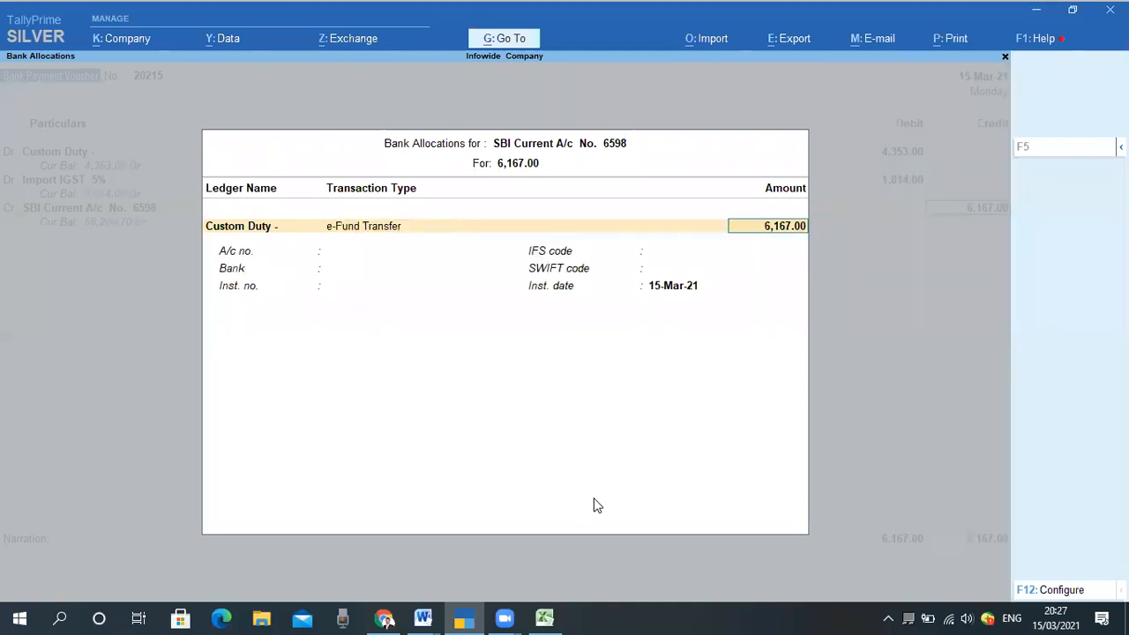
{"action": "key", "text": "Return"}
{"action": "key", "text": "BackSpace"}
{"action": "key", "text": "BackSpace"}
{"action": "key", "text": "Down"}
{"action": "key", "text": "Return"}
{"action": "key", "text": "Return"}
{"action": "key", "text": "Return"}
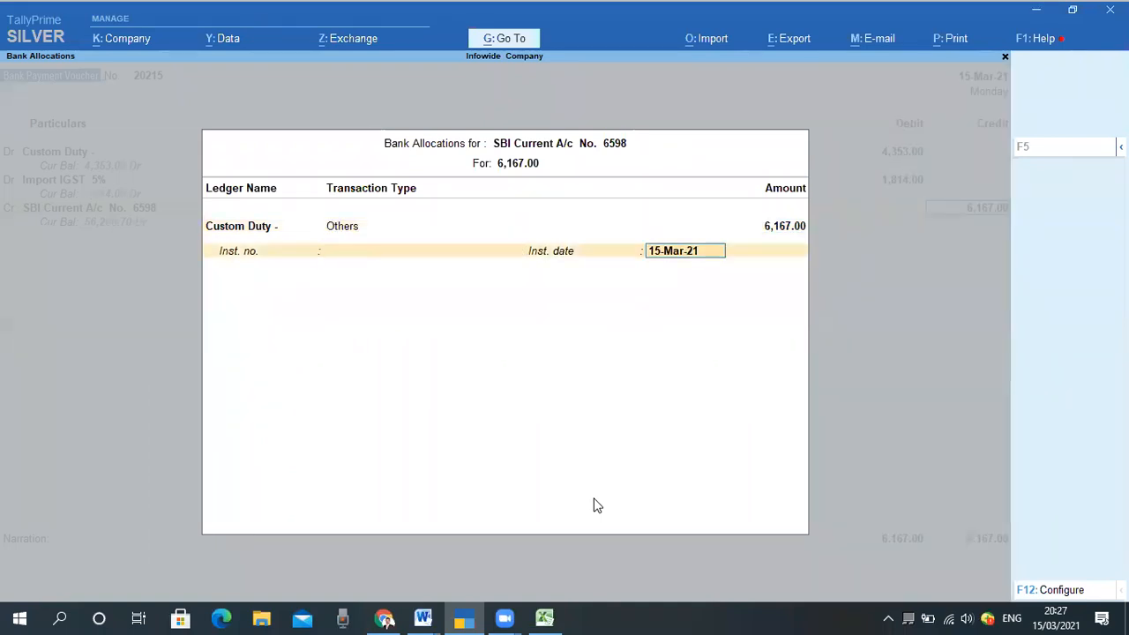
{"action": "key", "text": "Return"}
Enter the narration "being Custom Duty & Import IGST Paid on Import of Calculators" and save the payment voucher
{"action": "type", "text": "being"}
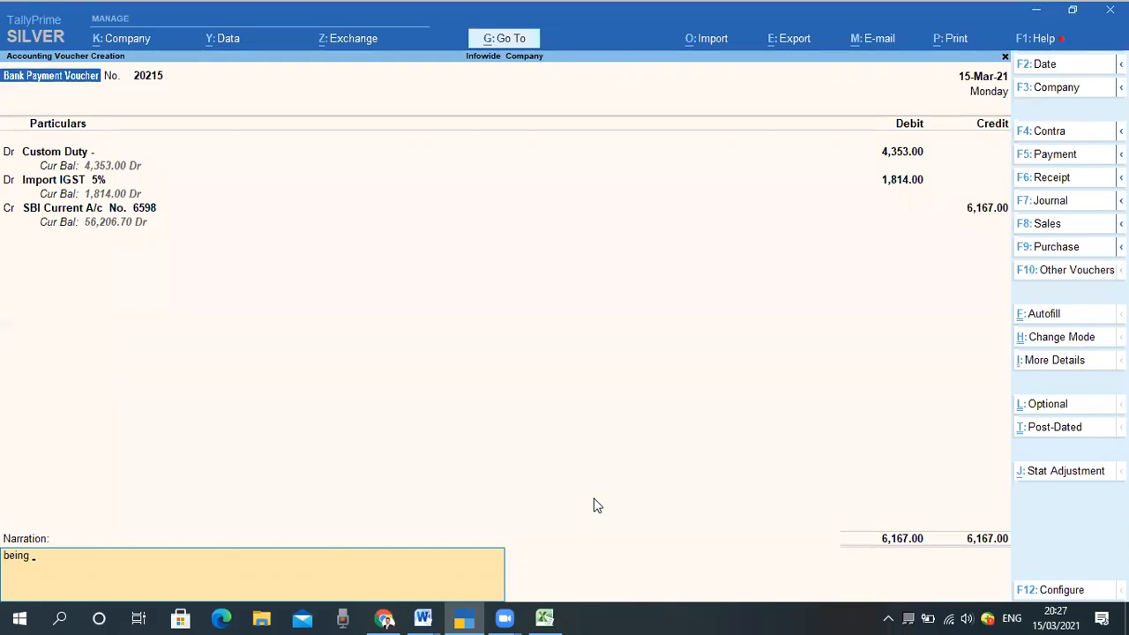
{"action": "type", "text": " Custom Duty & Import IGST Paid"}
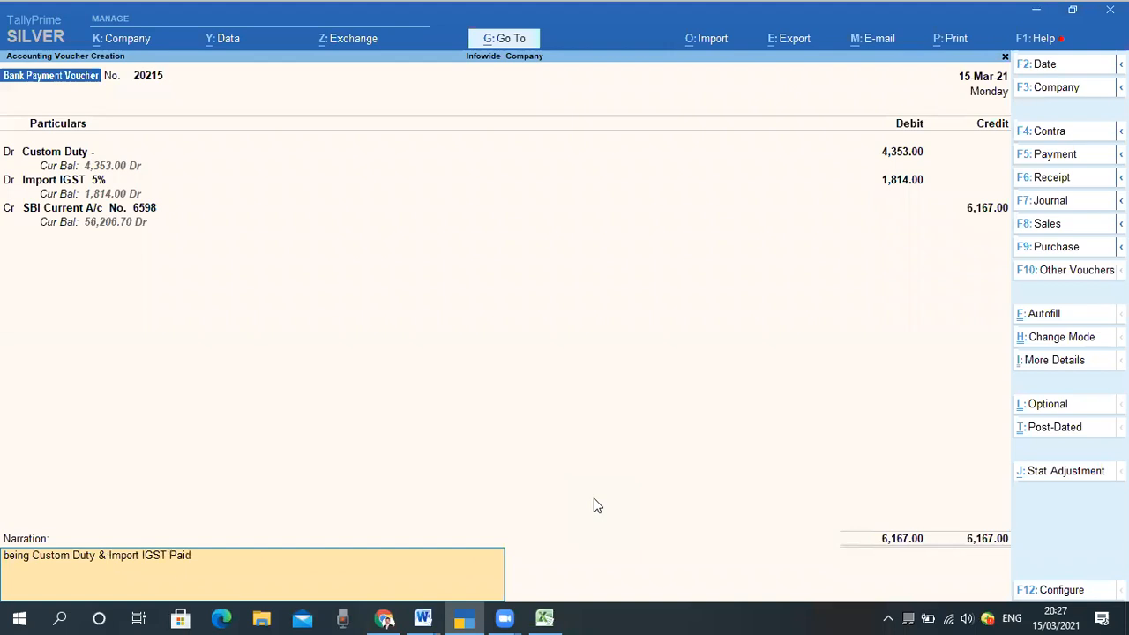
{"action": "type", "text": "  on Import of Calculators"}
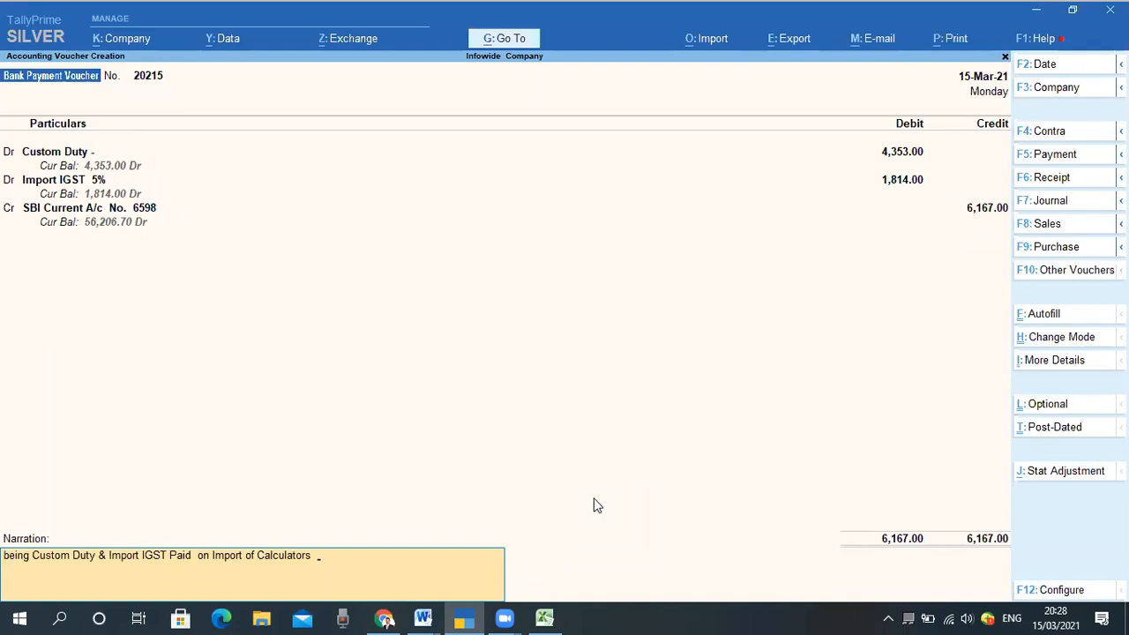
{"action": "key", "text": "Return"}
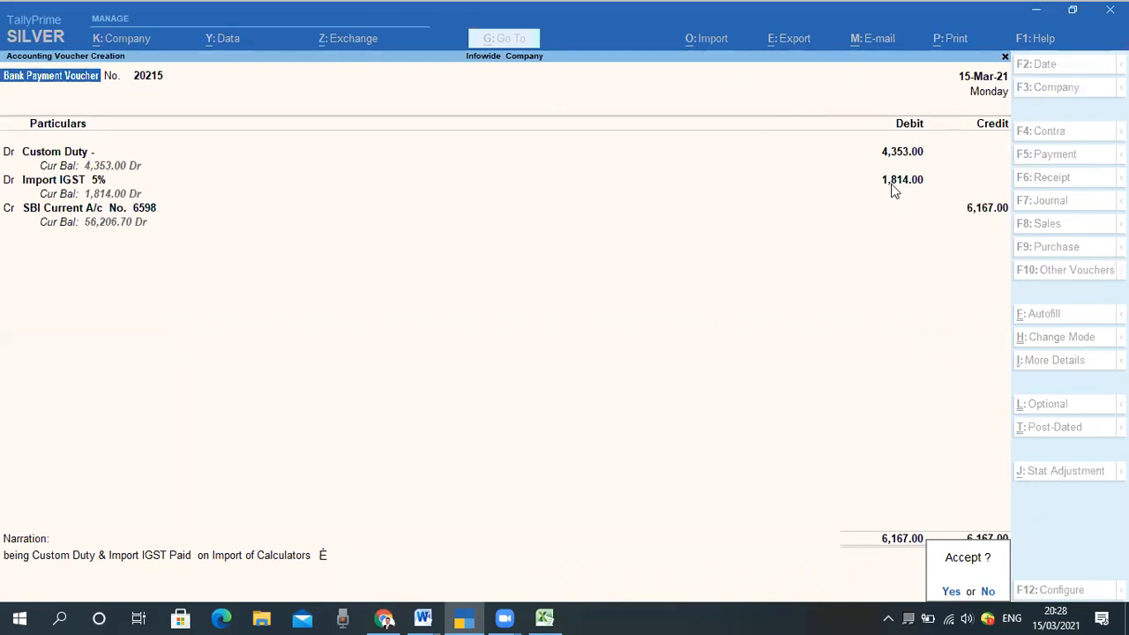
{"action": "key", "text": "Return"}
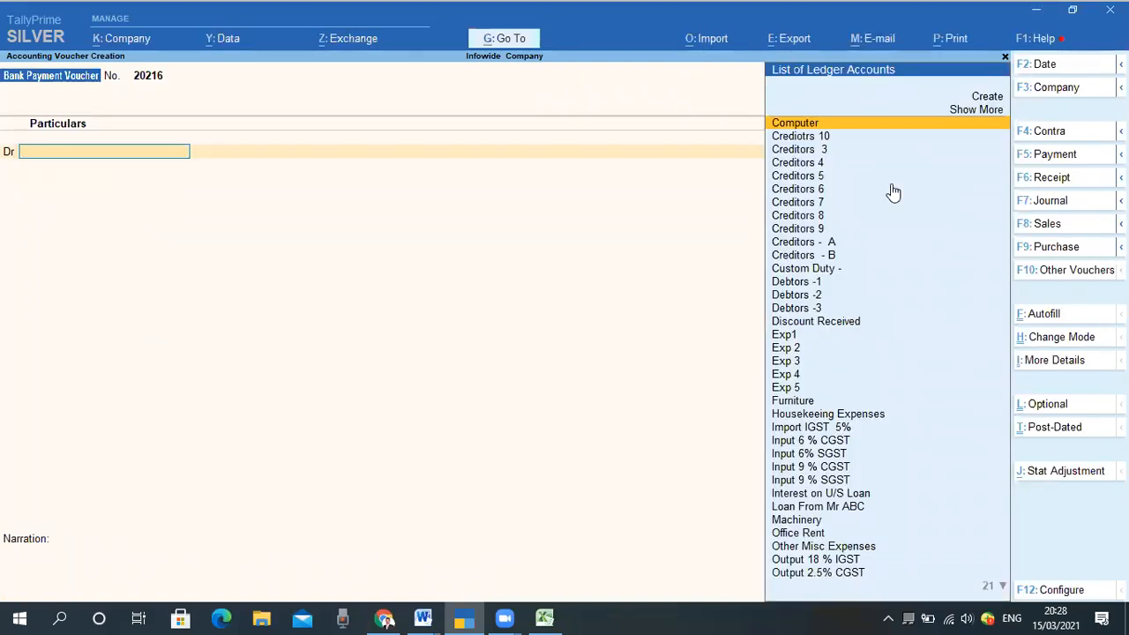
Leave voucher entry, view the company's balance sheet as at 31-Mar-21, and return to the Gateway of Tally
{"action": "key", "text": "Escape"}
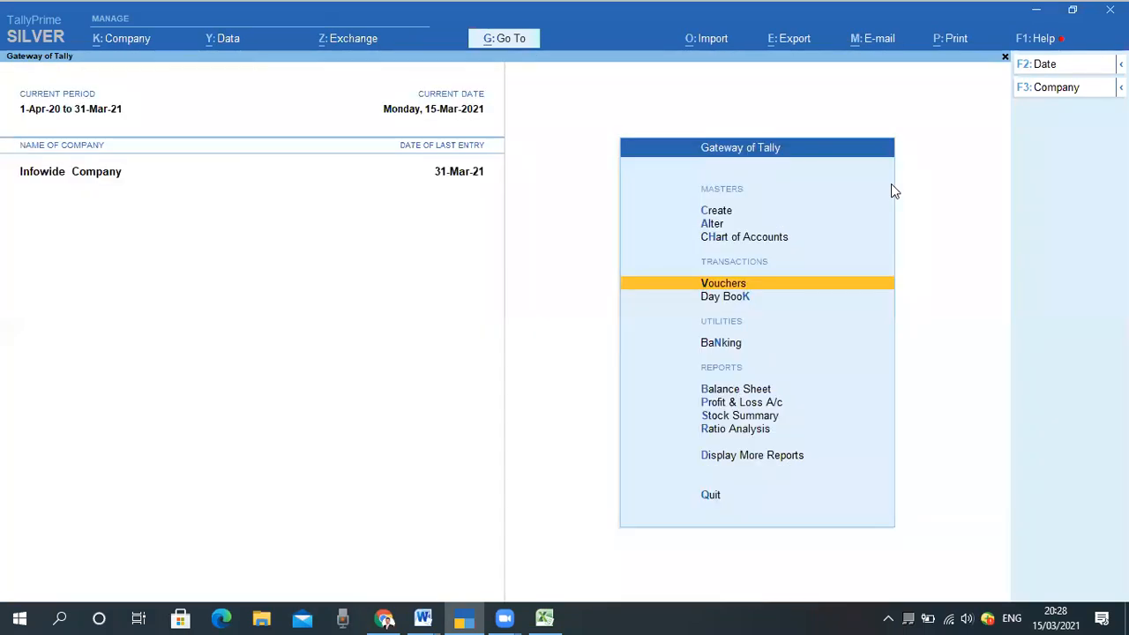
{"action": "key", "text": "Escape"}
{"action": "key", "text": "n"}
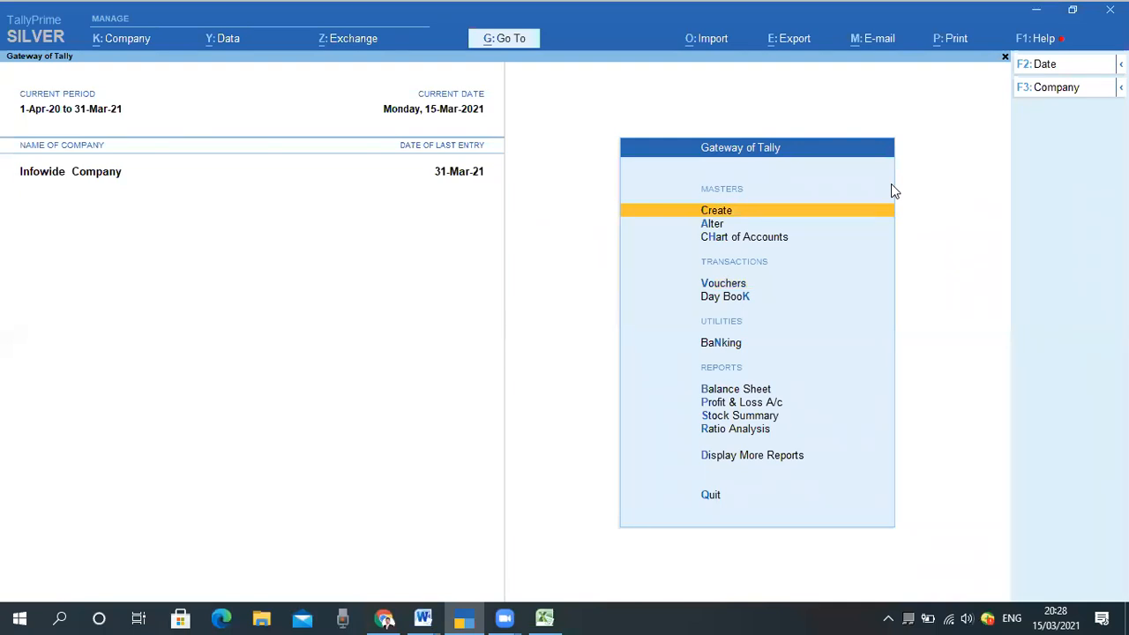
{"action": "key", "text": "Down"}
{"action": "key", "text": "Down"}
{"action": "key", "text": "Down"}
{"action": "key", "text": "Down"}
{"action": "key", "text": "Down"}
{"action": "key", "text": "Down"}
{"action": "key", "text": "Down"}
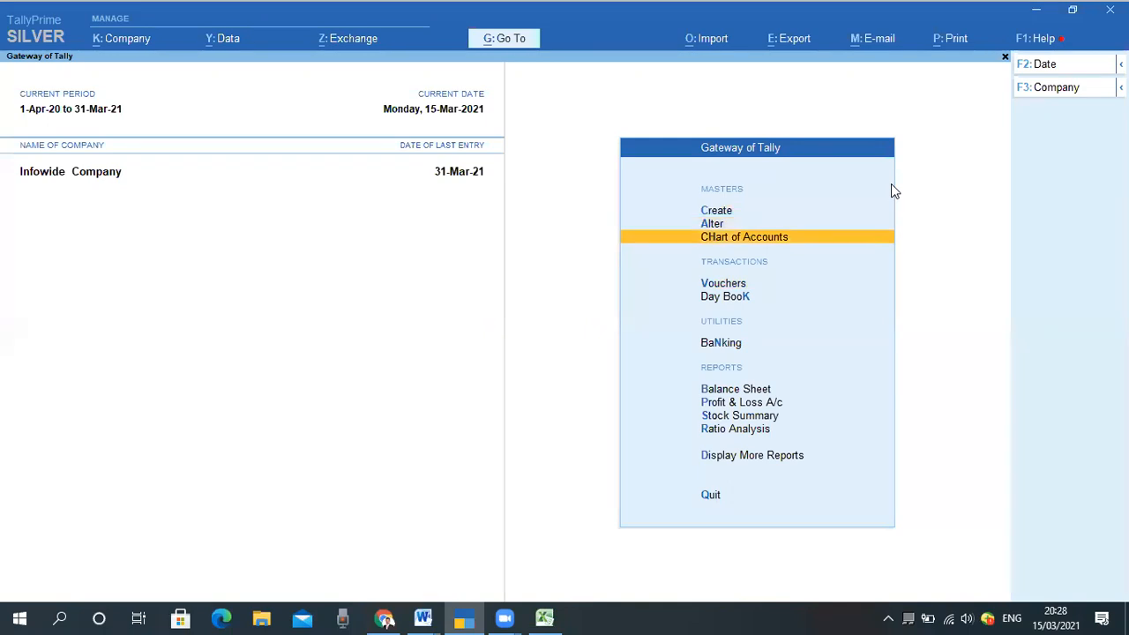
{"action": "key", "text": "Up"}
{"action": "key", "text": "Return"}
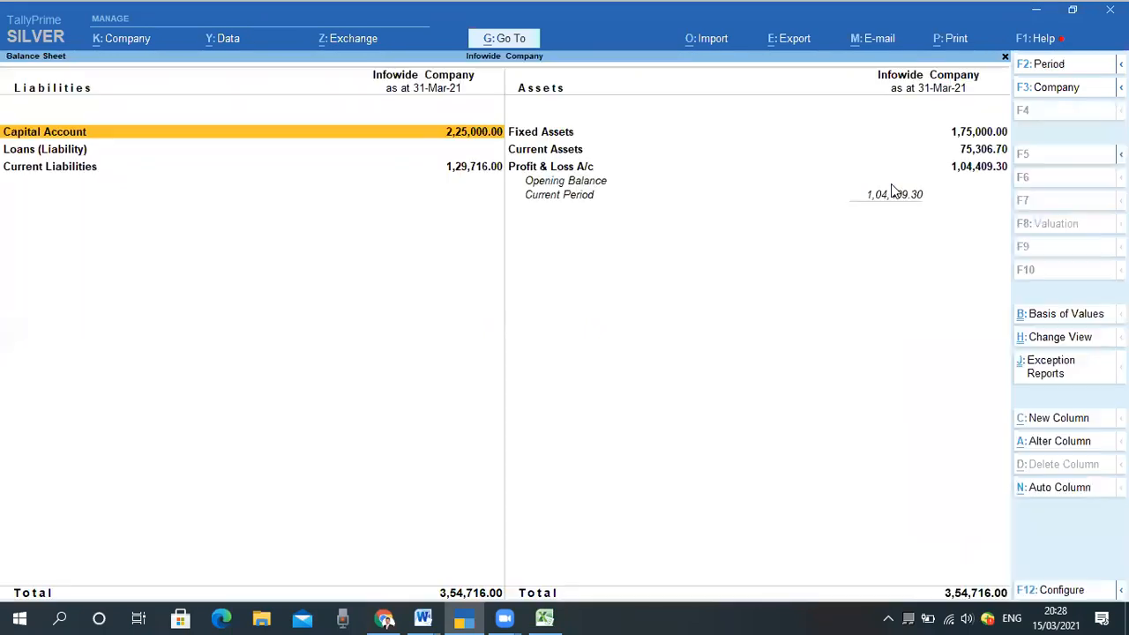
{"action": "key", "text": "Right"}
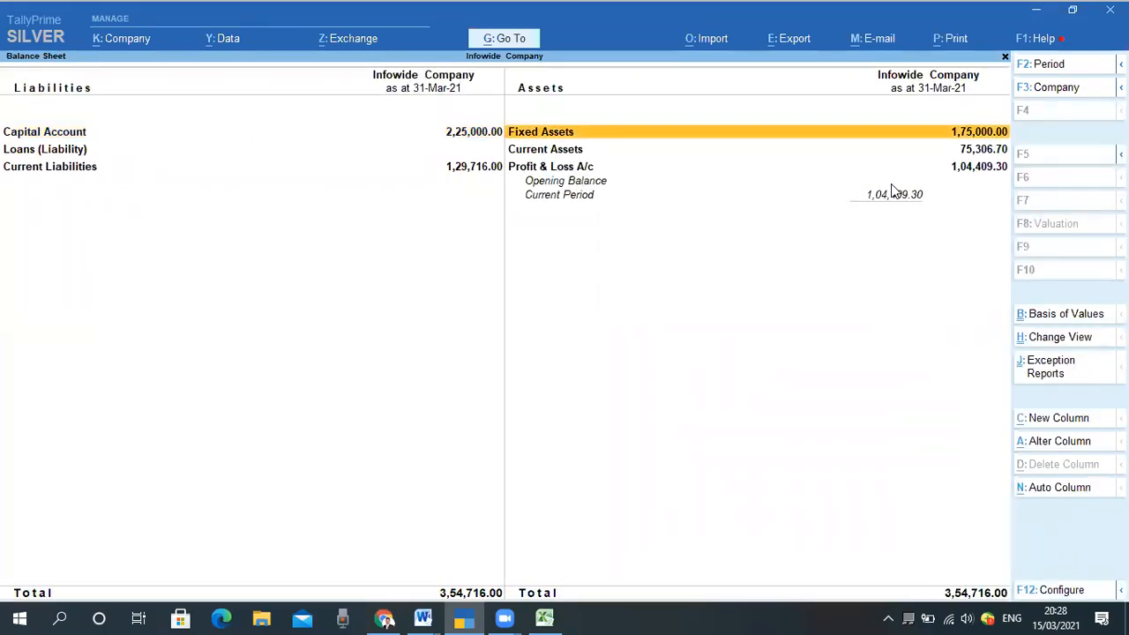
{"action": "key", "text": "Left"}
{"action": "key", "text": "Escape"}
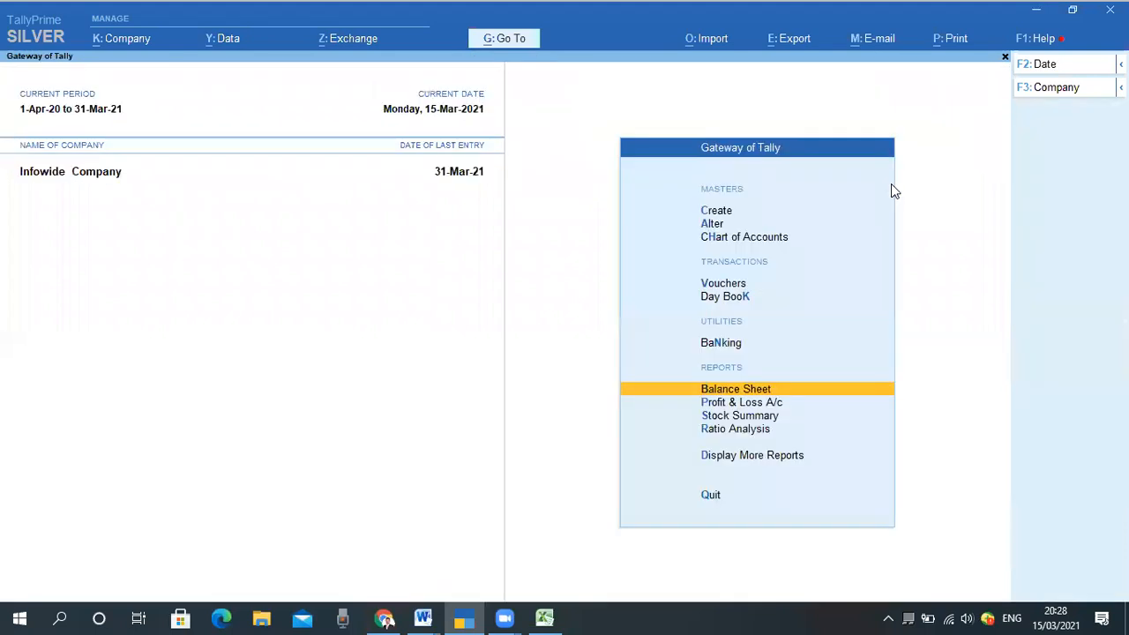
{"action": "key", "text": "Escape"}
{"action": "key", "text": "n"}
Start a new bank payment voucher and choose Sundry Creditors - Import as the ledger to debit
{"action": "key", "text": "v"}
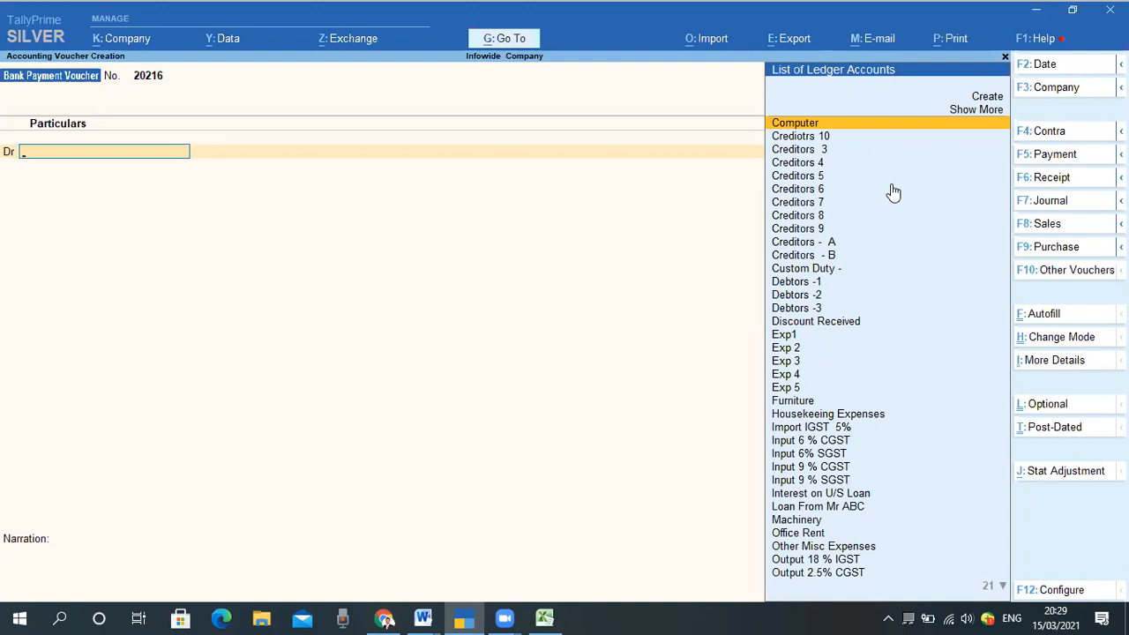
{"action": "type", "text": "Im"}
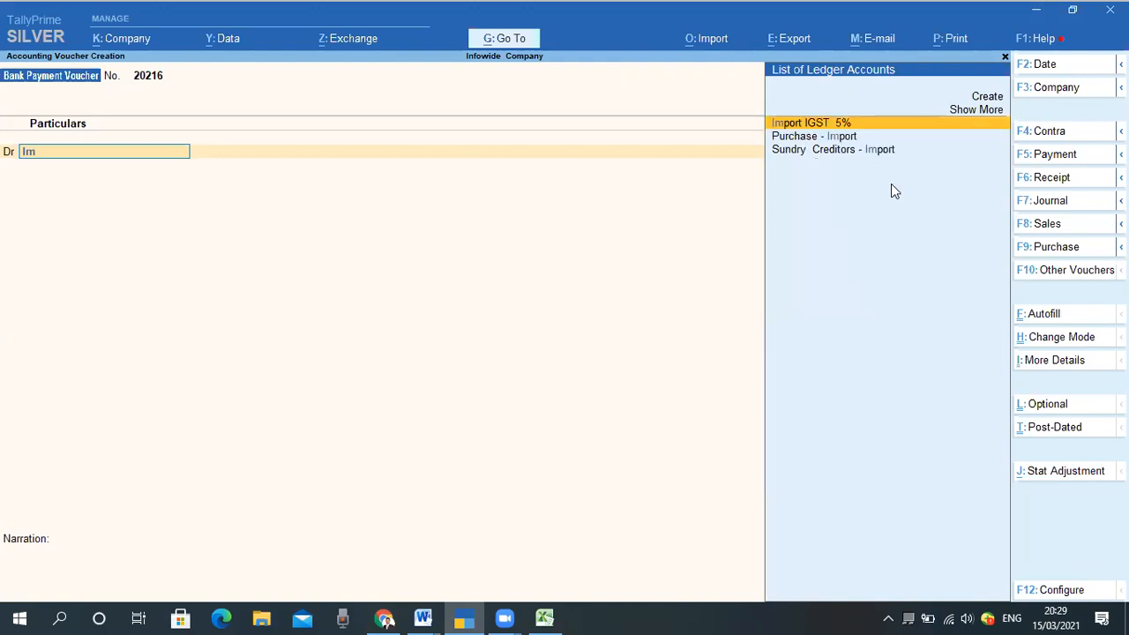
{"action": "key", "text": "Down"}
{"action": "key", "text": "Down"}
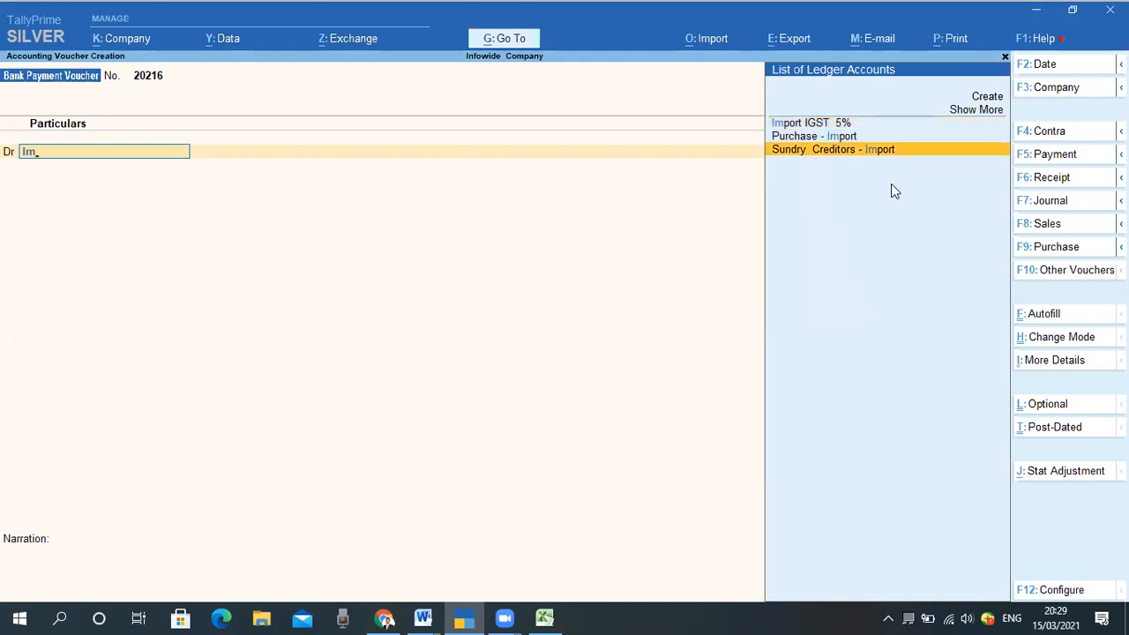
{"action": "key", "text": "Return"}
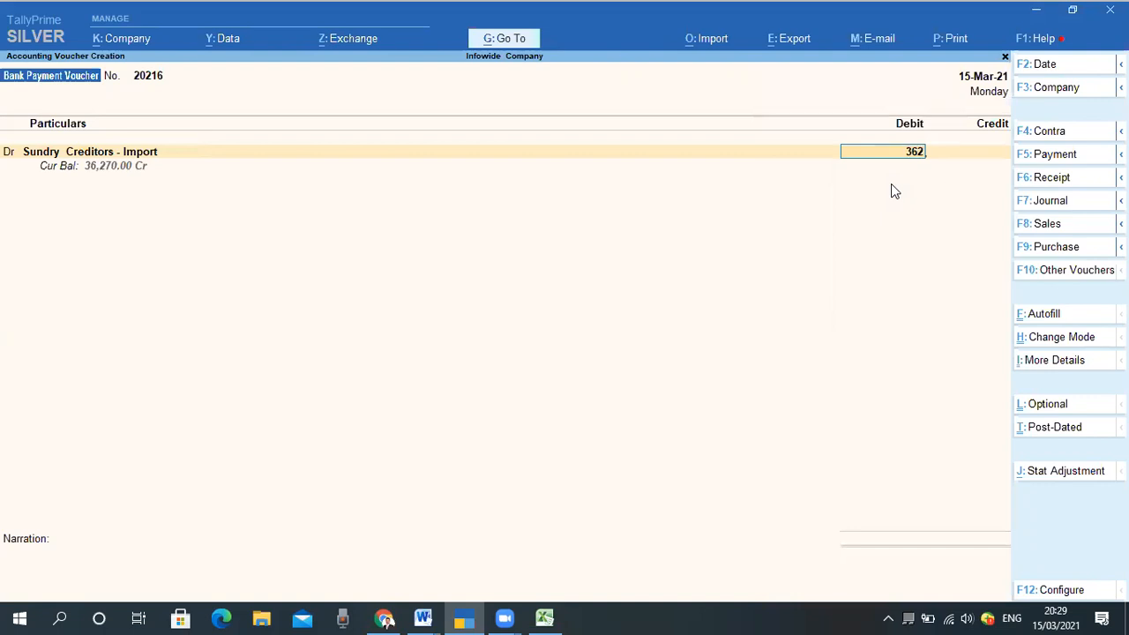
Debit Sundry Creditors - Import with 36,270 and allocate it as Agst Ref to bill 687
{"action": "type", "text": "36270"}
{"action": "key", "text": "Return"}
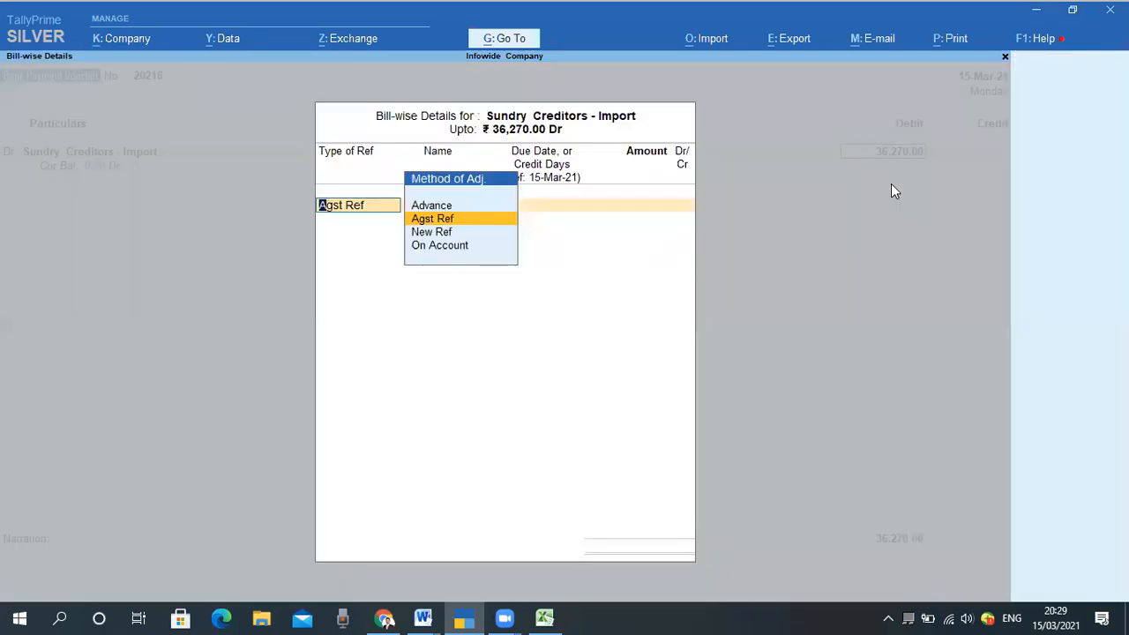
{"action": "key", "text": "Return"}
{"action": "key", "text": "Return"}
{"action": "key", "text": "Return"}
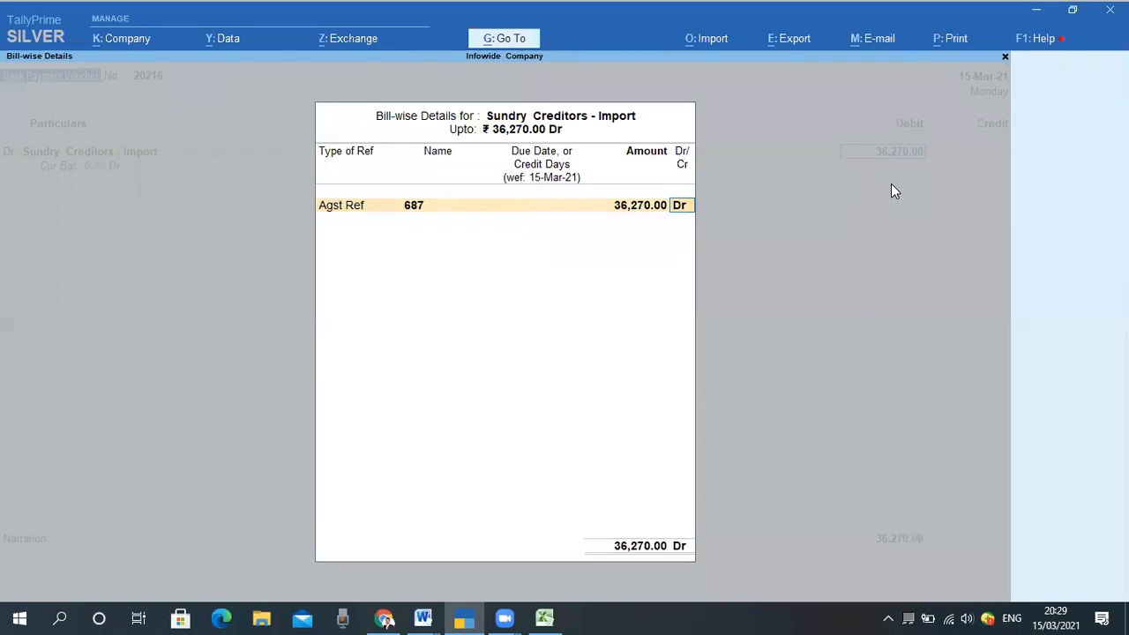
{"action": "key", "text": "Return"}
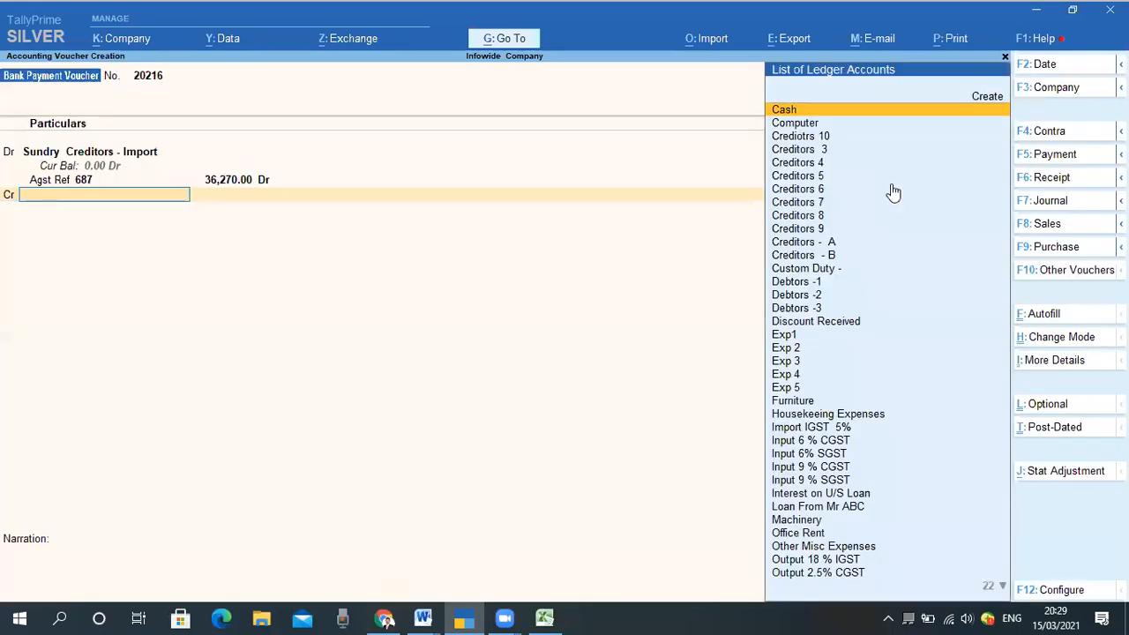
Add a second debit line to the voucher and open the creation form for a new ledger from it
{"action": "key", "text": "BackSpace"}
{"action": "key", "text": "d"}
{"action": "key", "text": "Return"}
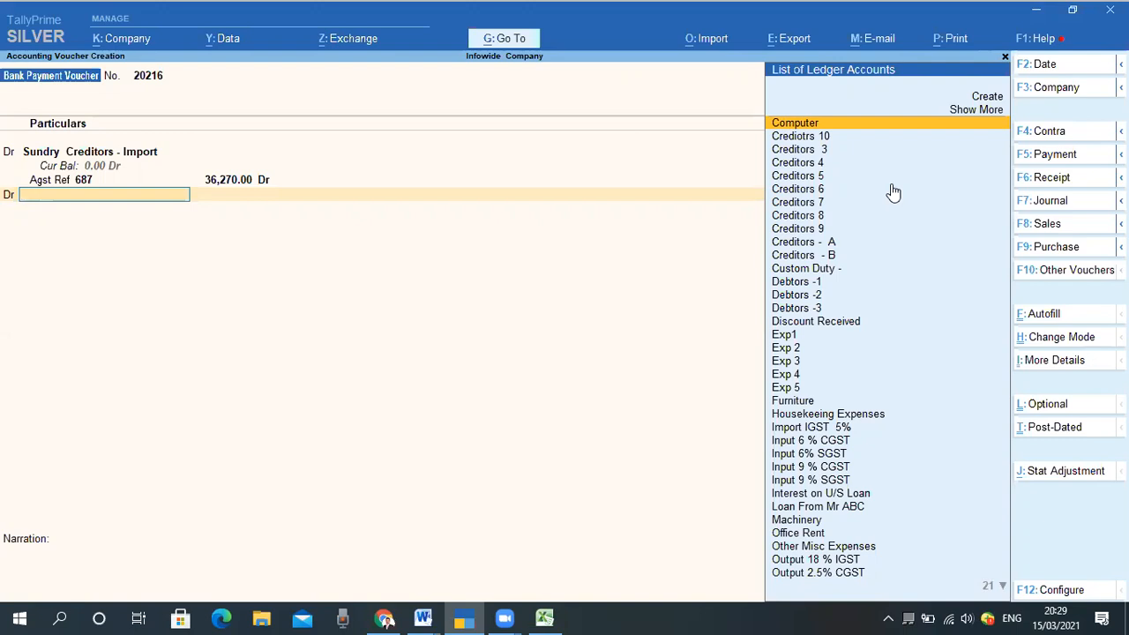
{"action": "type", "text": "b"}
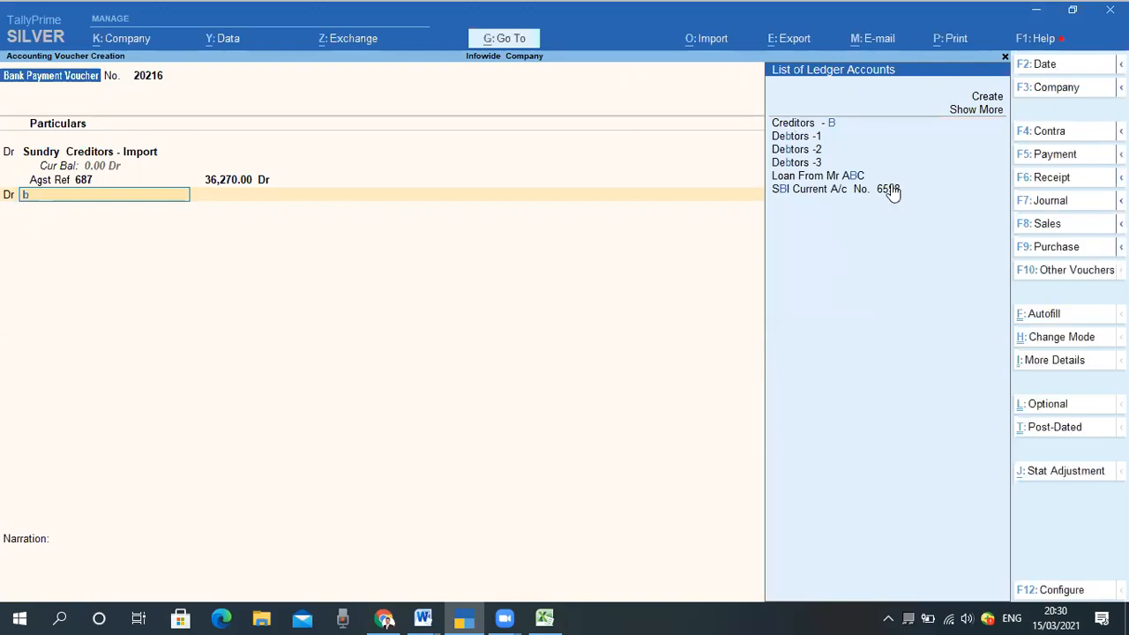
{"action": "key", "text": "alt"}
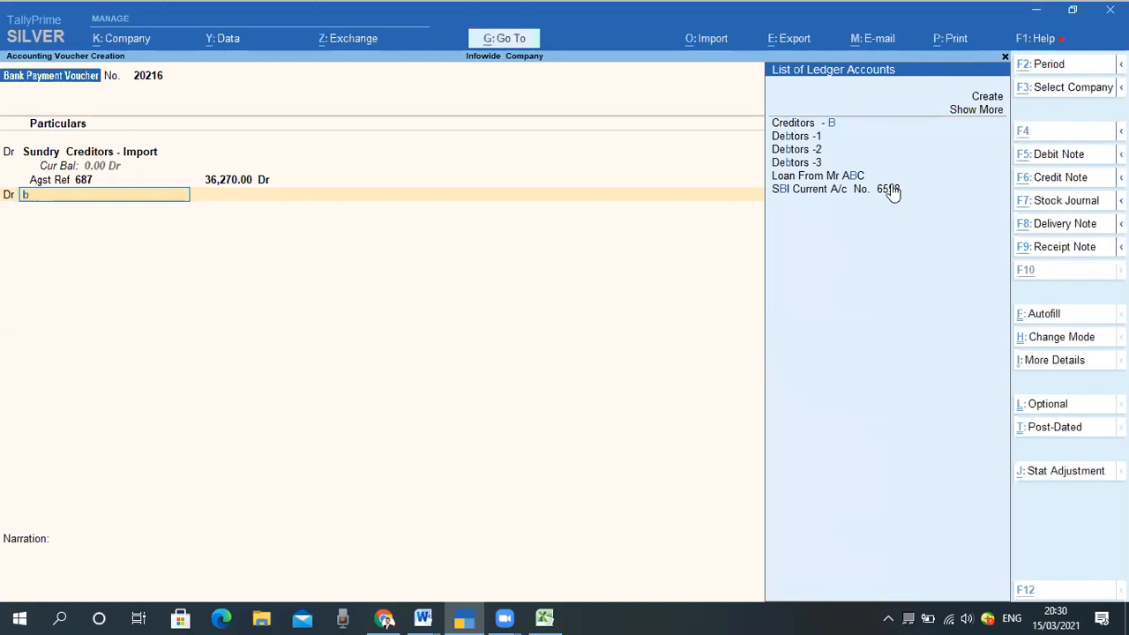
{"action": "key", "text": "alt+c"}
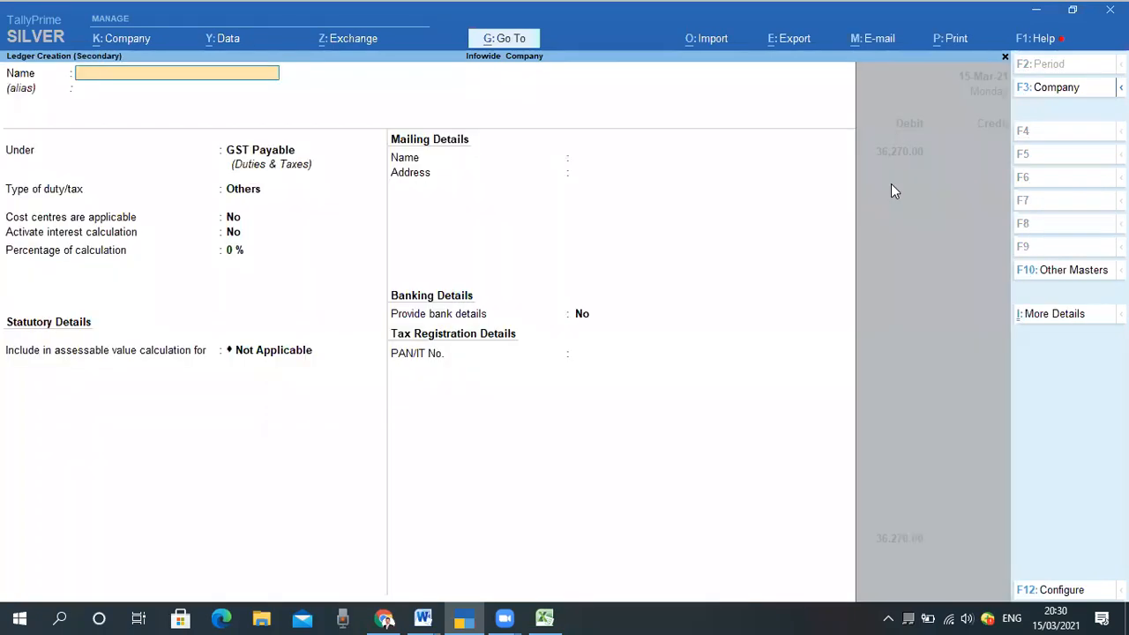
Name the new ledger Bank Charges and leave its alias empty
{"action": "type", "text": "Bank"}
{"action": "type", "text": " Chagres"}
{"action": "key", "text": "BackSpace"}
{"action": "key", "text": "BackSpace"}
{"action": "type", "text": "ges"}
{"action": "key", "text": "BackSpace"}
{"action": "key", "text": "BackSpace"}
{"action": "key", "text": "BackSpace"}
{"action": "type", "text": "es"}
{"action": "key", "text": "BackSpace"}
{"action": "key", "text": "BackSpace"}
{"action": "key", "text": "BackSpace"}
{"action": "type", "text": "rges"}
{"action": "key", "text": "Return"}
{"action": "key", "text": "Return"}
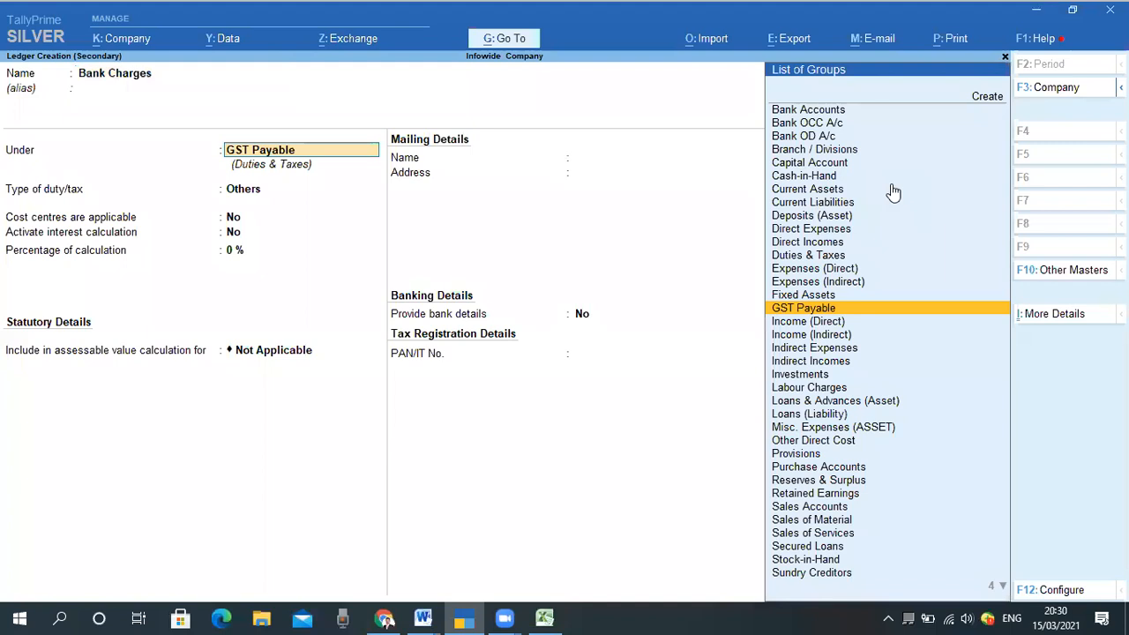
Place the Bank Charges ledger under Indirect Expenses and keep its ledger type as Not Applicable
{"action": "type", "text": "In"}
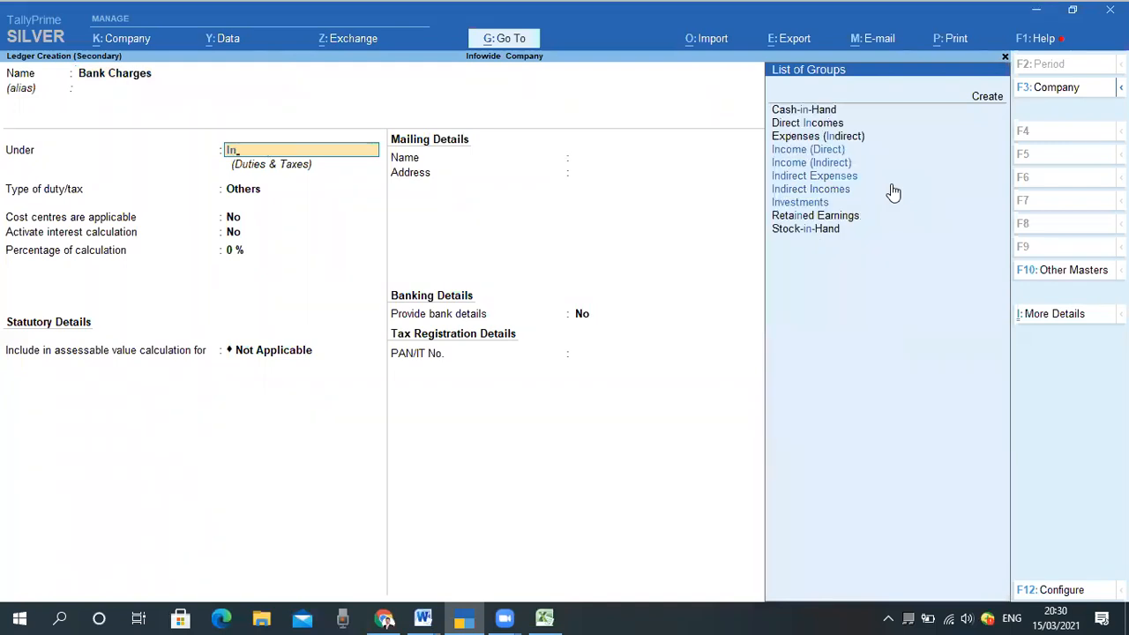
{"action": "key", "text": "BackSpace"}
{"action": "key", "text": "BackSpace"}
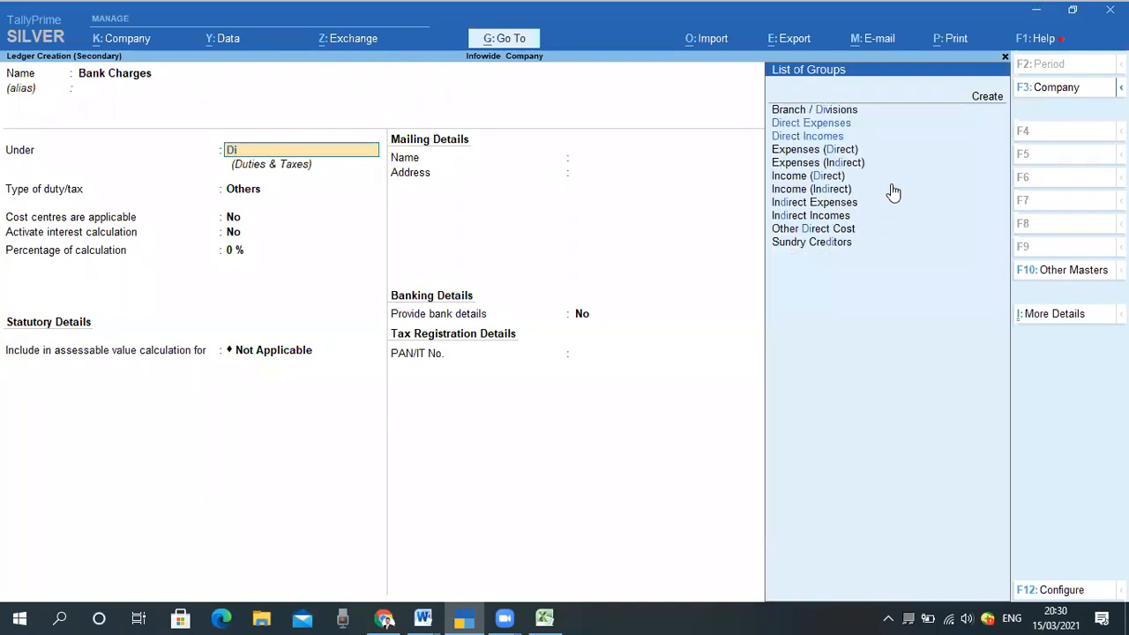
{"action": "type", "text": "fi"}
{"action": "key", "text": "BackSpace"}
{"action": "key", "text": "BackSpace"}
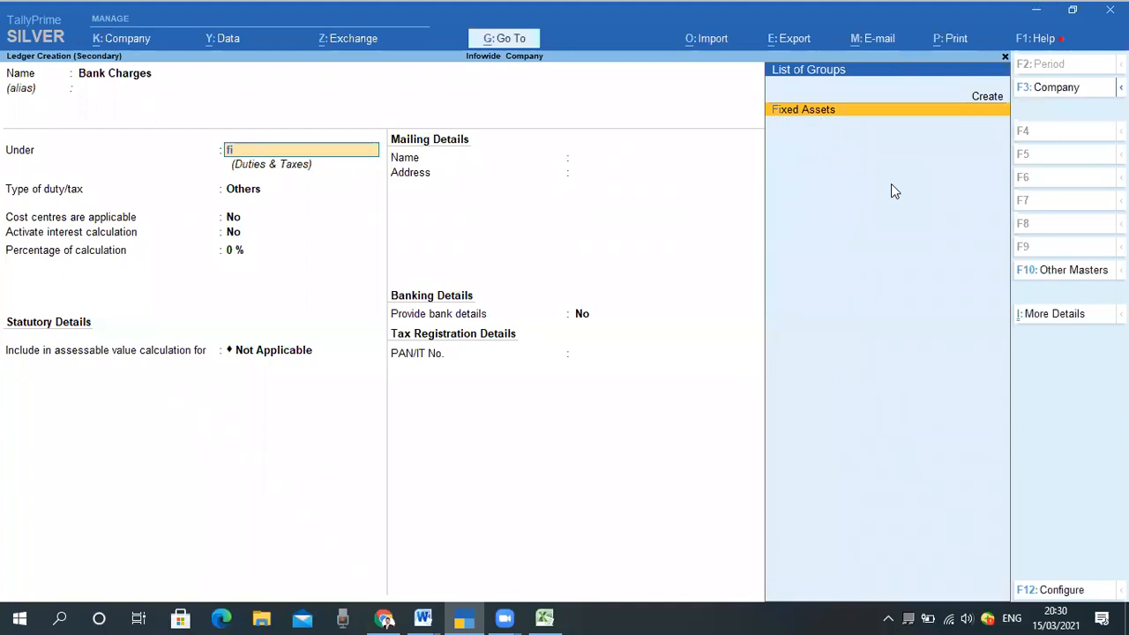
{"action": "type", "text": "ind"}
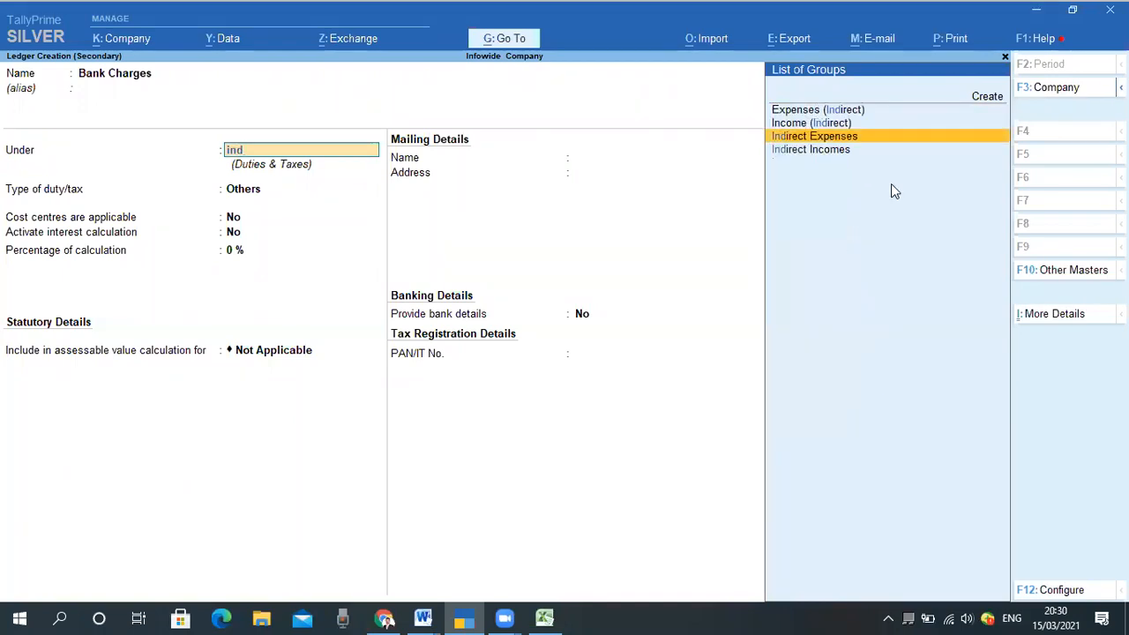
{"action": "key", "text": "Down"}
{"action": "key", "text": "Up"}
{"action": "key", "text": "Return"}
{"action": "key", "text": "Return"}
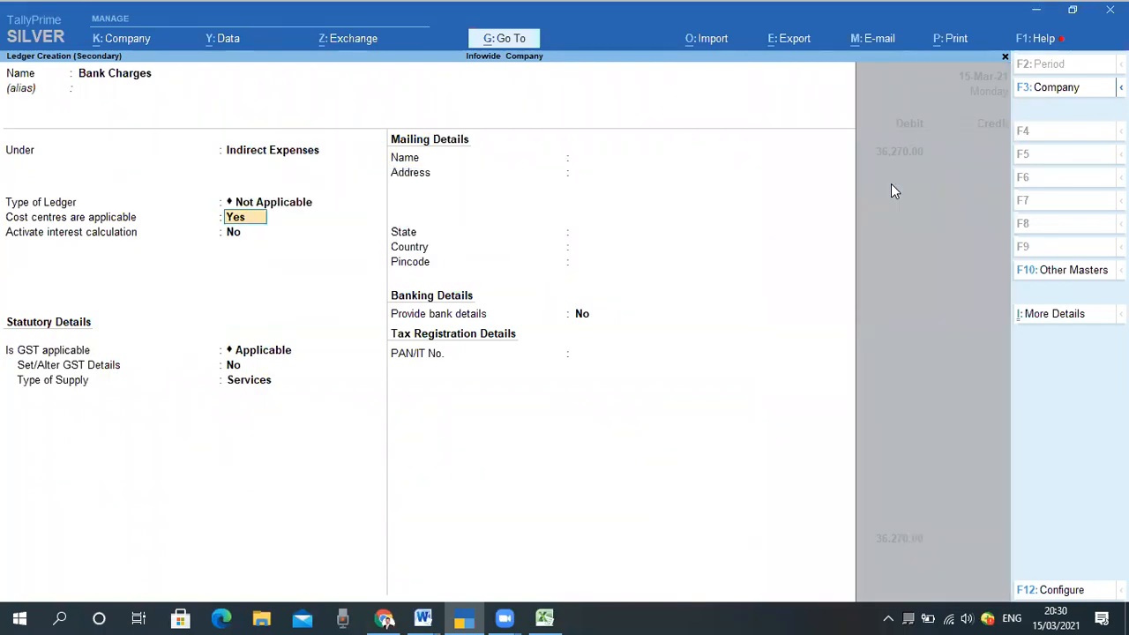
Set cost centres to No for the Bank Charges ledger and save it into the voucher line
{"action": "type", "text": "n"}
{"action": "key", "text": "Return"}
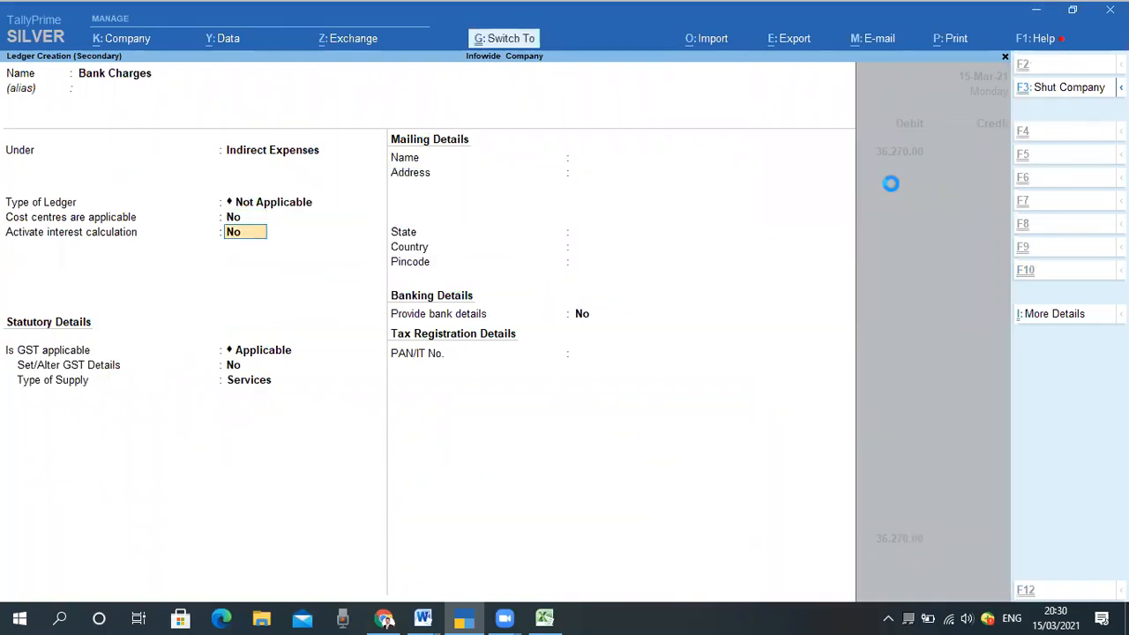
{"action": "key", "text": "ctrl+a"}
{"action": "key", "text": "Return"}
{"action": "type", "text": "c"}
{"action": "key", "text": "BackSpace"}
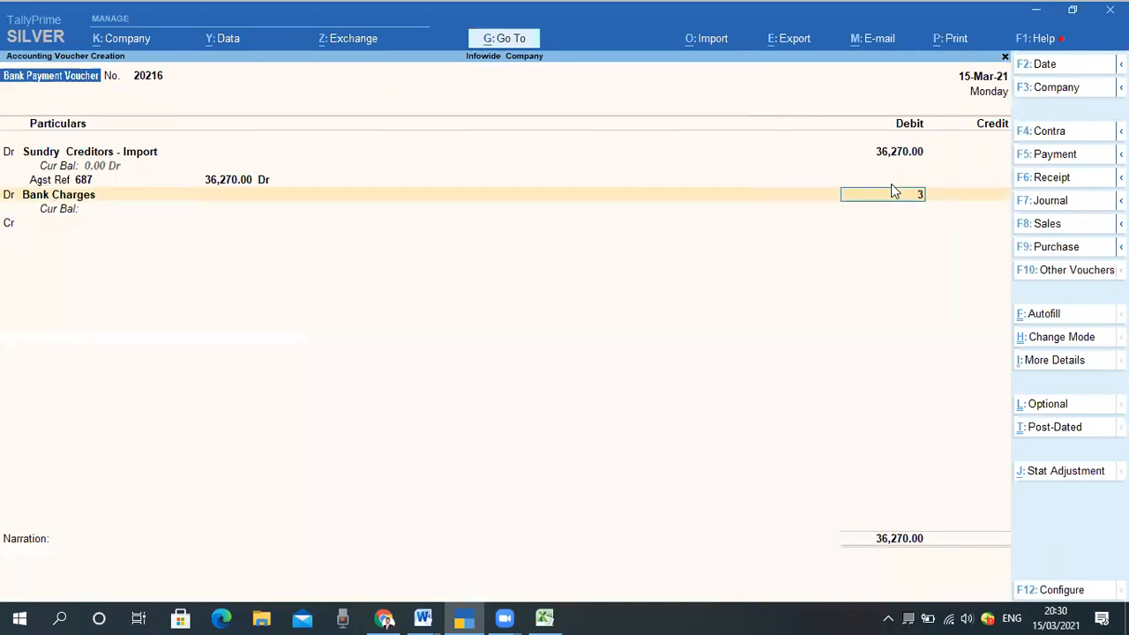
Debit Bank Charges with 300 and credit the SBI Current A/c with 36,570
{"action": "type", "text": "300"}
{"action": "key", "text": "Return"}
{"action": "key", "text": "Return"}
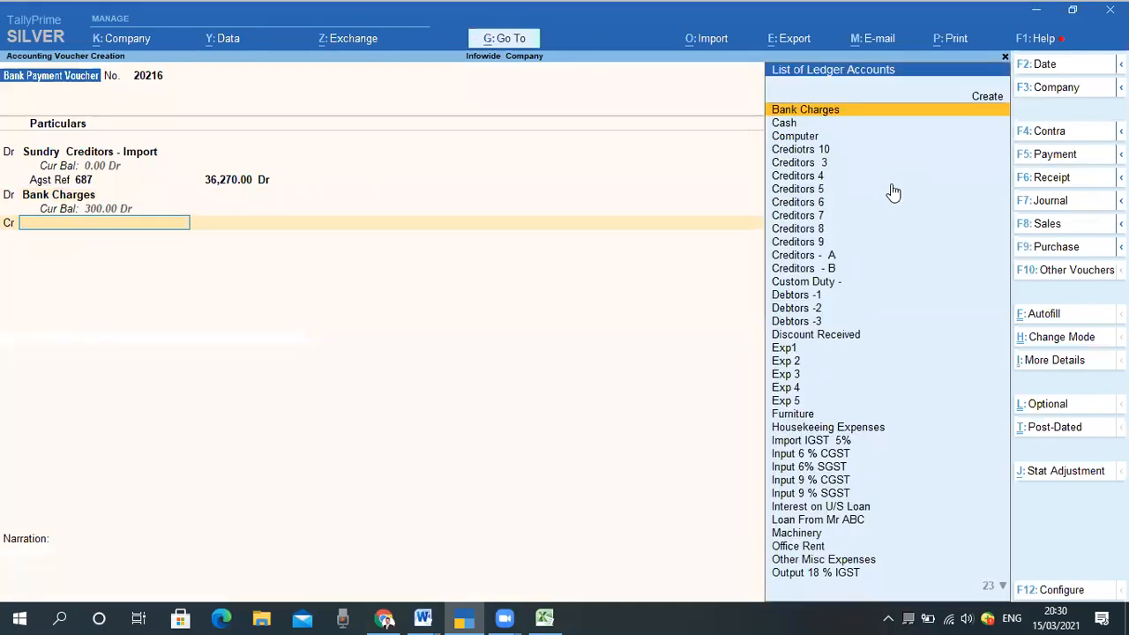
{"action": "type", "text": "sbi"}
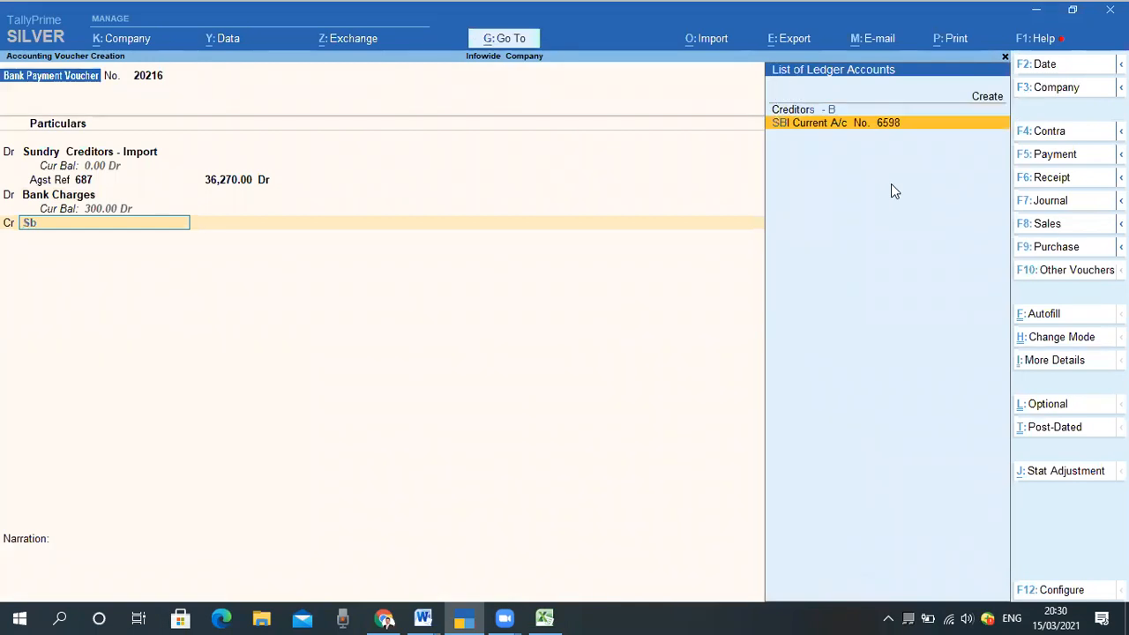
{"action": "key", "text": "Return"}
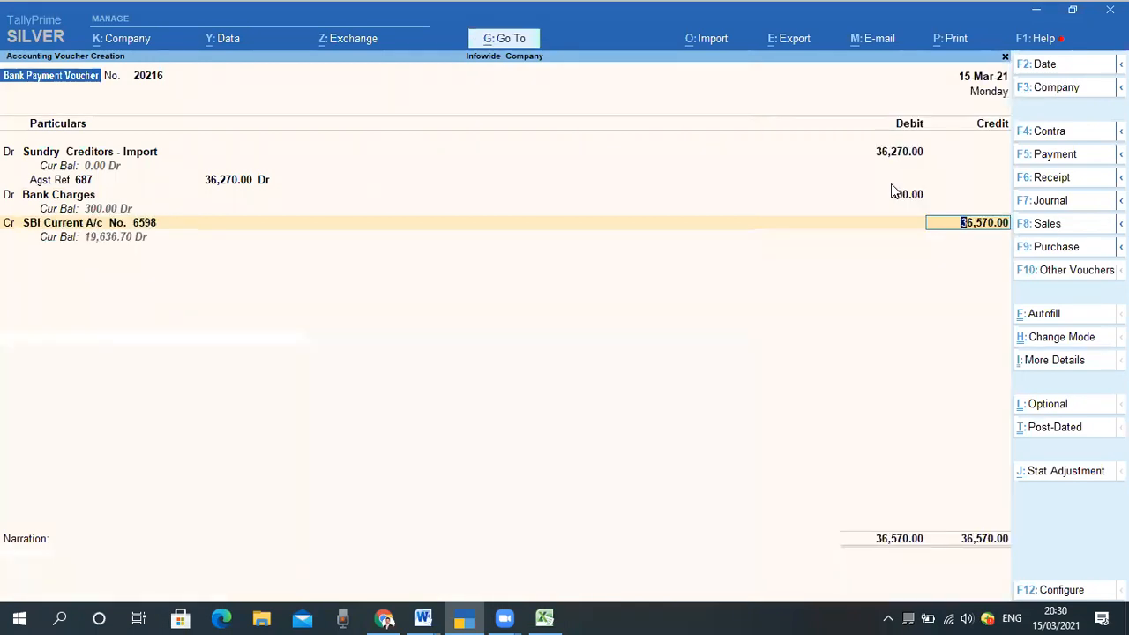
{"action": "key", "text": "Return"}
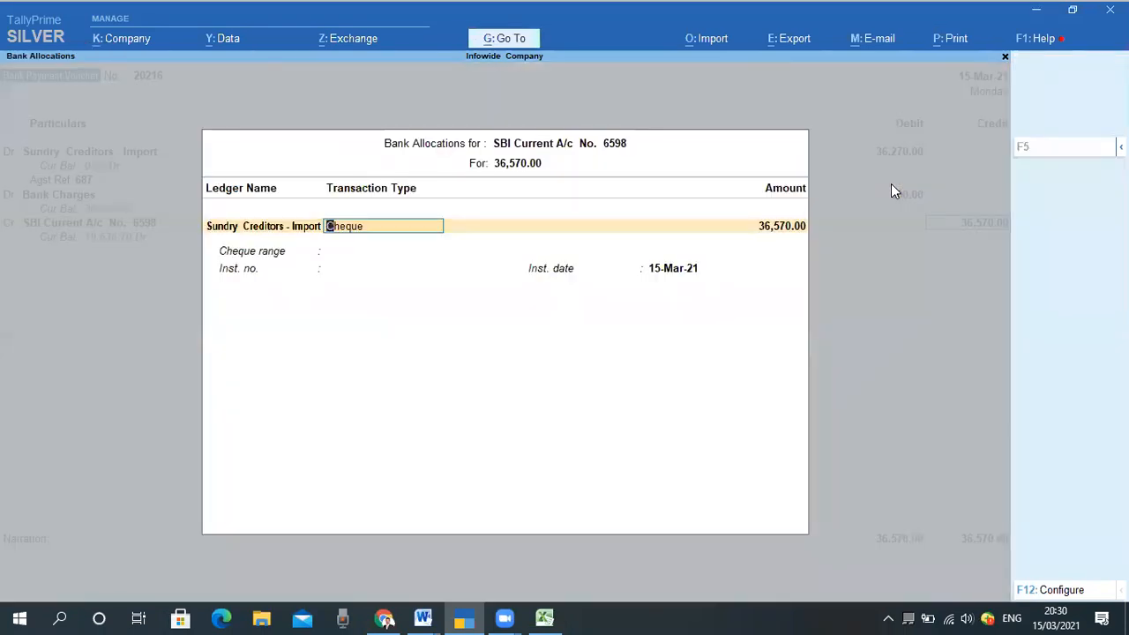
Set the transaction type of the SBI bank allocation to Others and accept the remaining defaults
{"action": "type", "text": "o"}
{"action": "key", "text": "Return"}
{"action": "key", "text": "Return"}
{"action": "key", "text": "Return"}
{"action": "key", "text": "Return"}
Enter the narration "Being Amount paid to Import Creditors against Import of Calculators" and save the payment voucher
{"action": "type", "text": "B"}
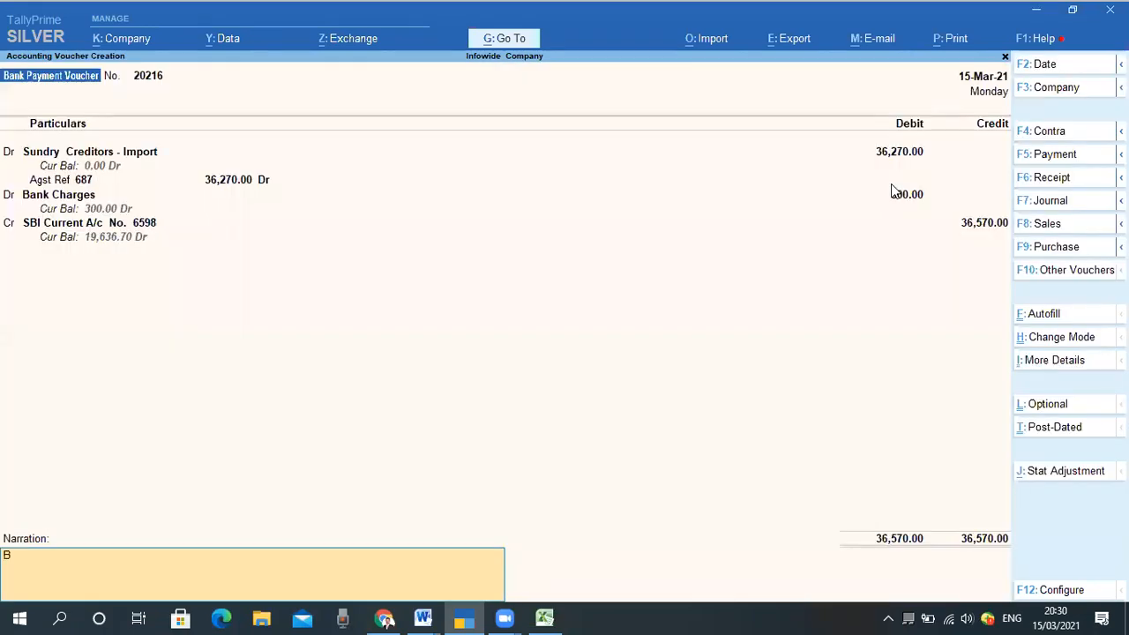
{"action": "type", "text": "eing Amount paid to"}
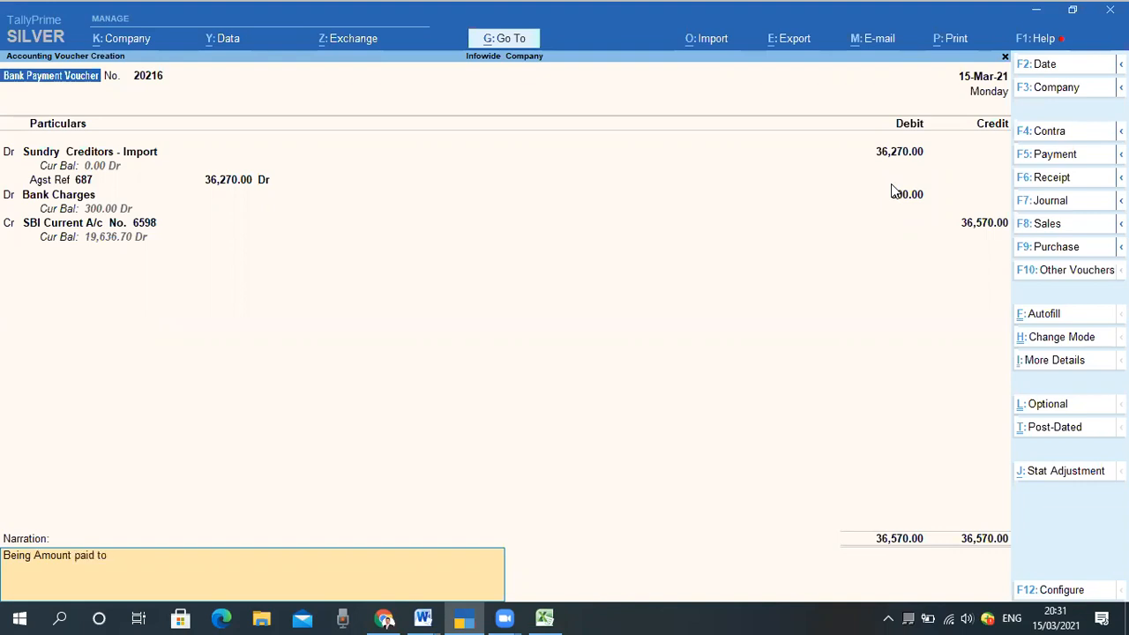
{"action": "type", "text": " Impo"}
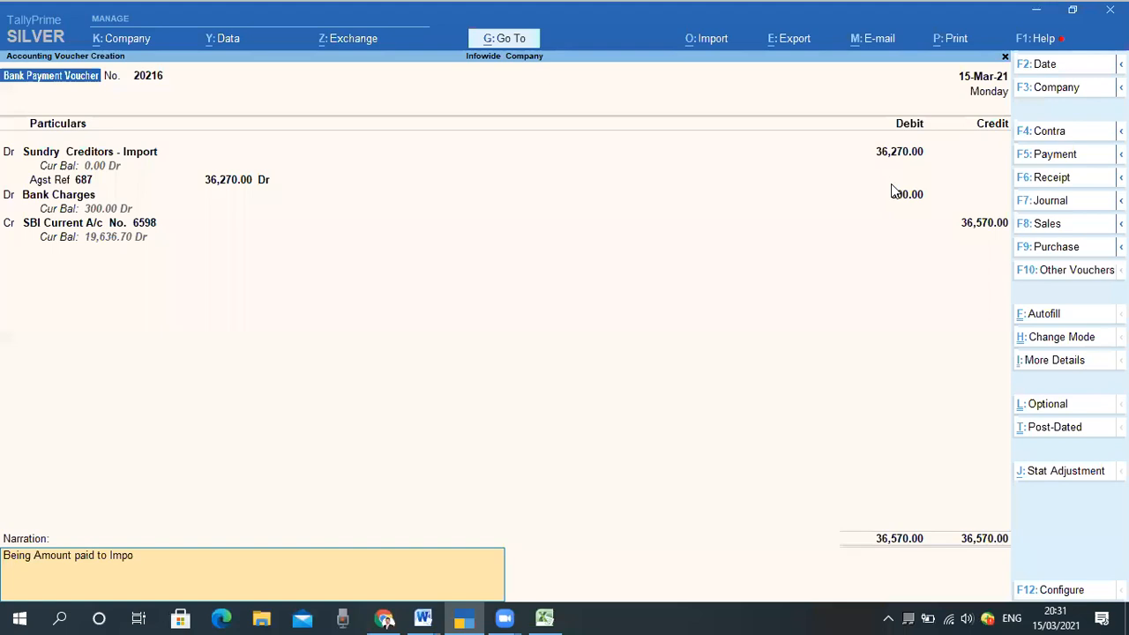
{"action": "type", "text": "rt Creditors agaoinst Import ogf"}
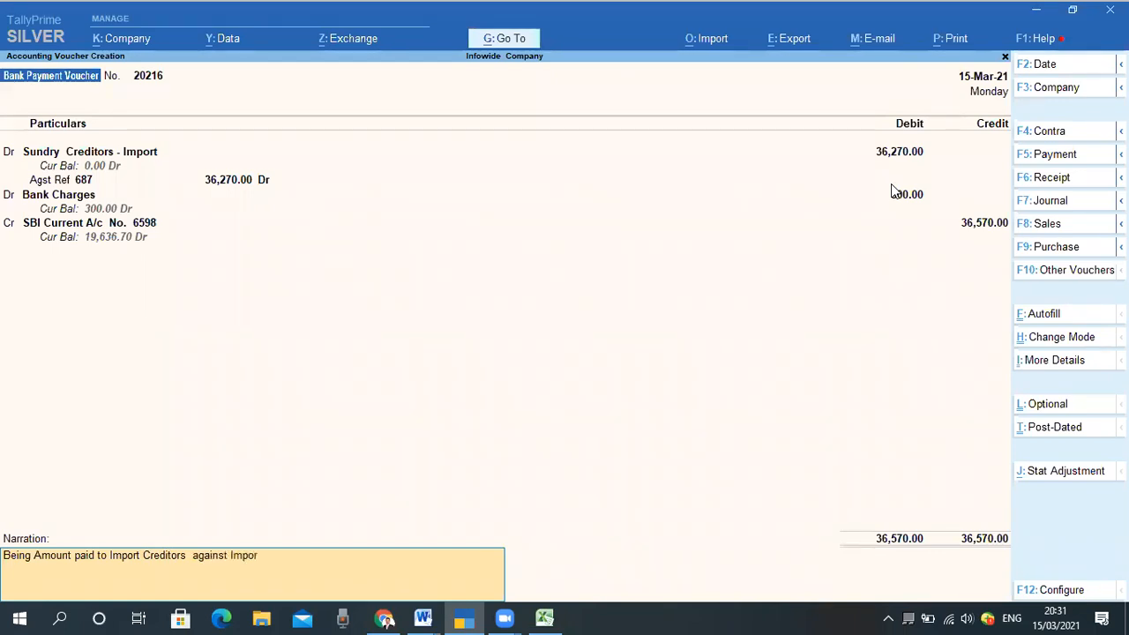
{"action": "key", "text": "BackSpace"}
{"action": "key", "text": "BackSpace"}
{"action": "type", "text": "f Calculators"}
{"action": "key", "text": "Return"}
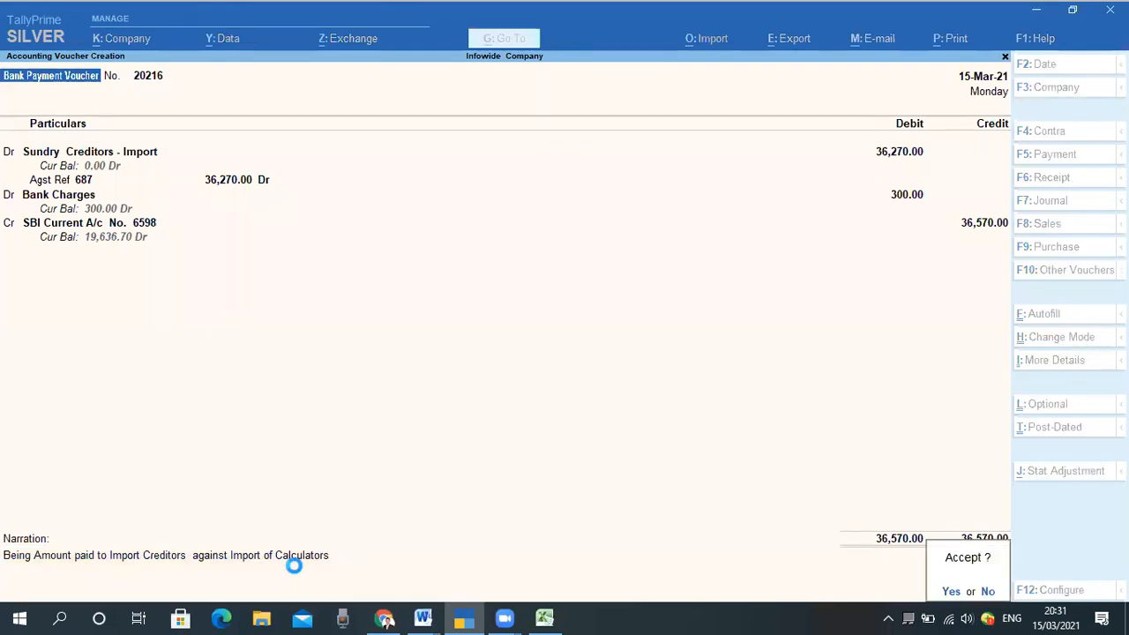
{"action": "key", "text": "Return"}
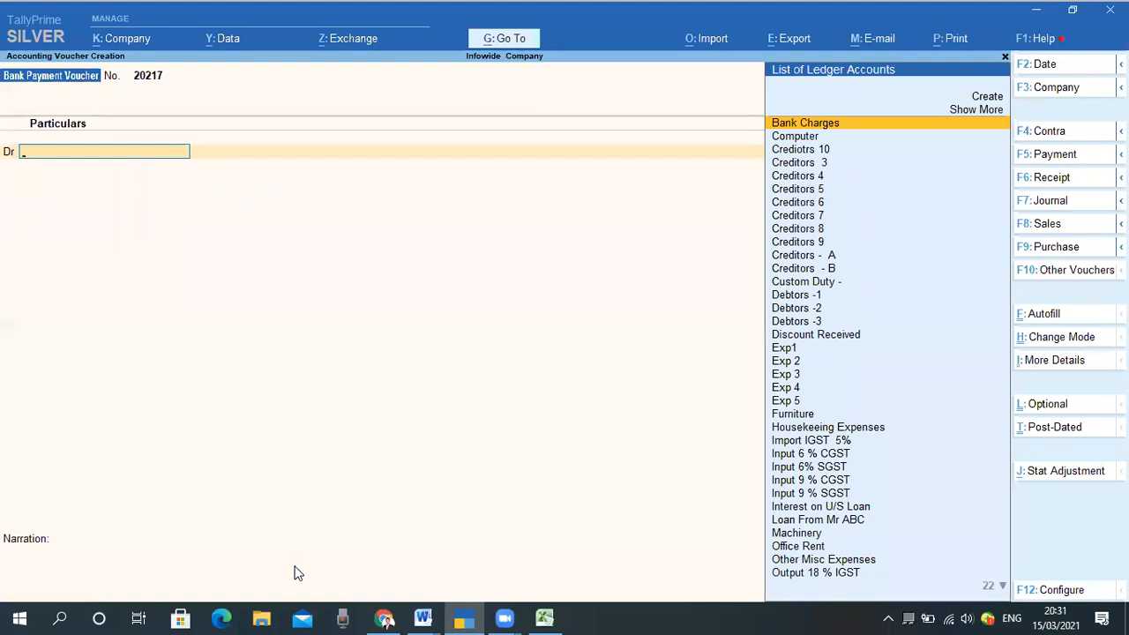
Leave voucher entry, review the Sundry Creditors - Import ledger vouchers, and return to the Gateway of Tally
{"action": "key", "text": "Escape"}
{"action": "key", "text": "Escape"}
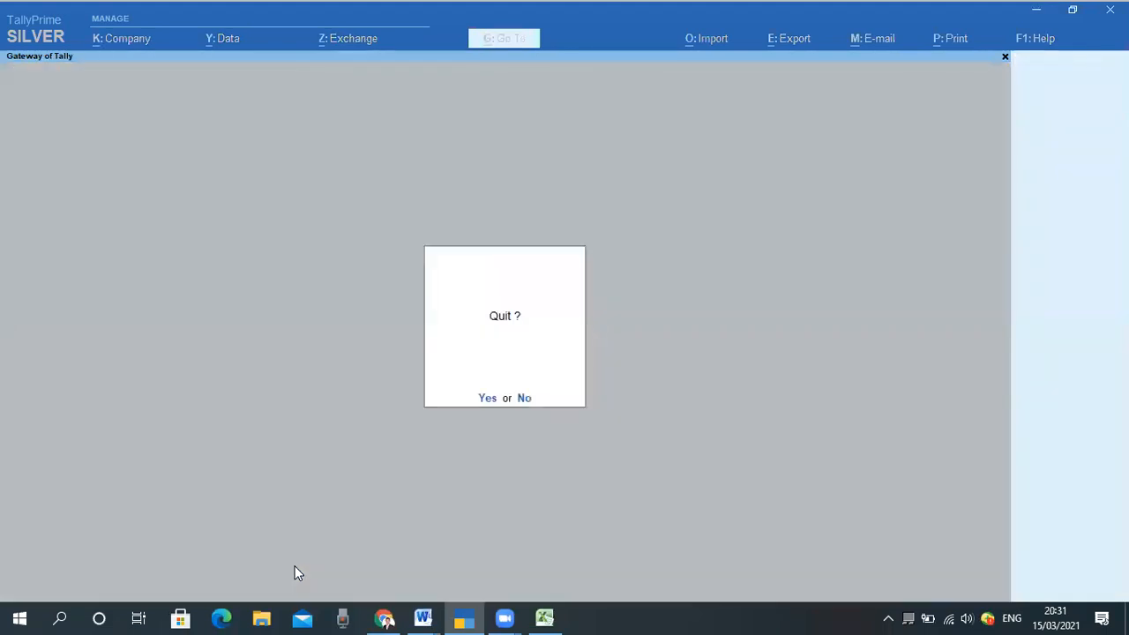
{"action": "key", "text": "Escape"}
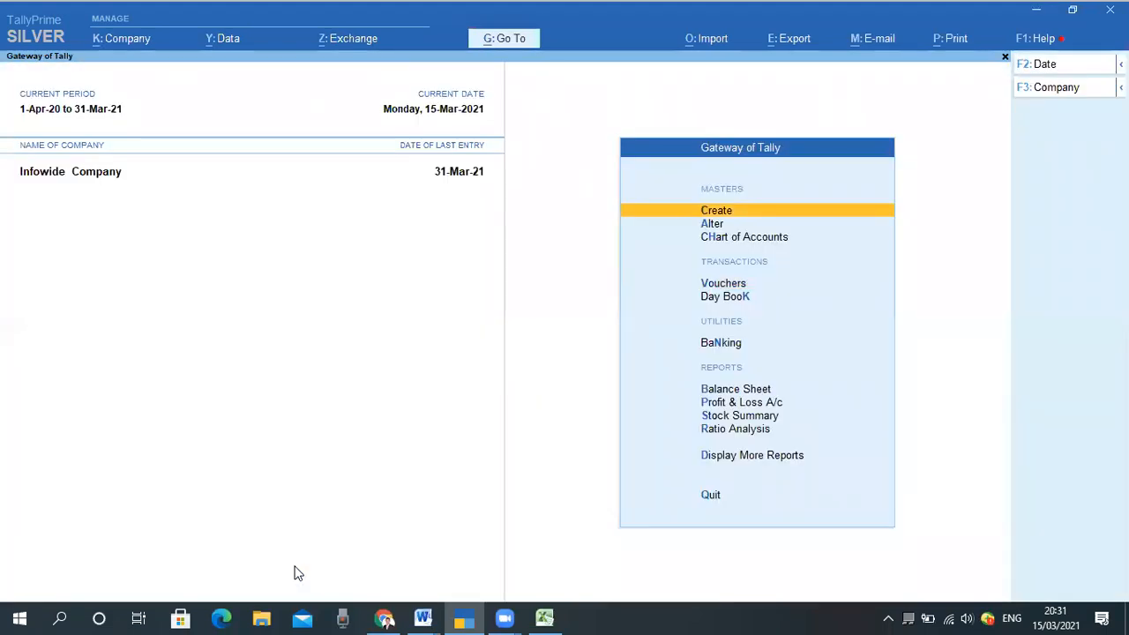
{"action": "type", "text": "dali"}
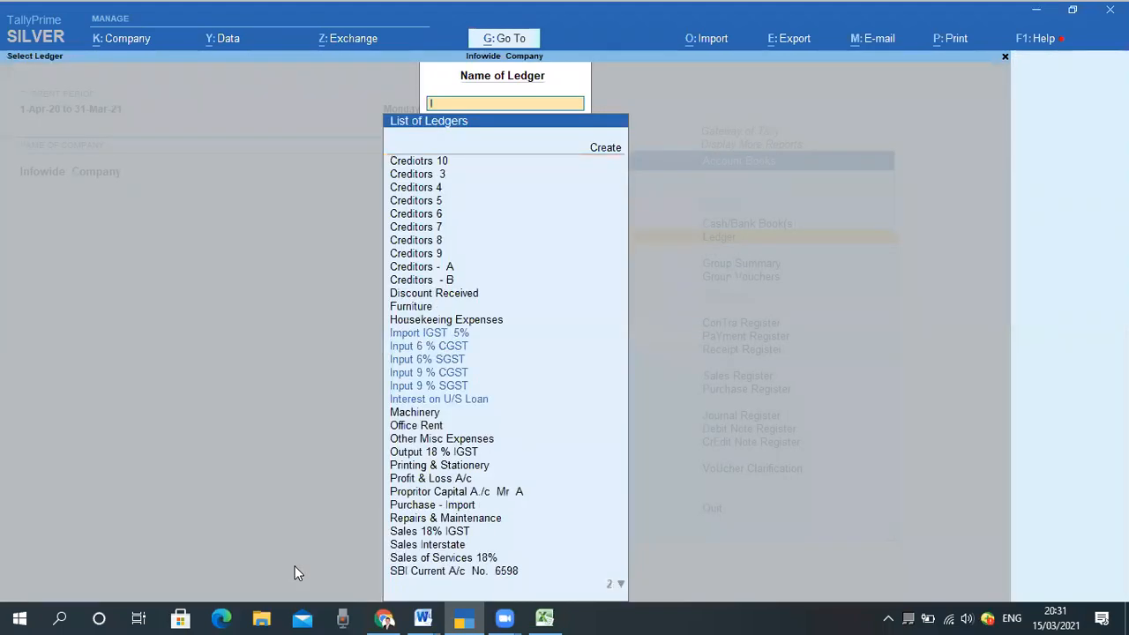
{"action": "type", "text": "m"}
{"action": "key", "text": "Down"}
{"action": "key", "text": "Down"}
{"action": "key", "text": "Return"}
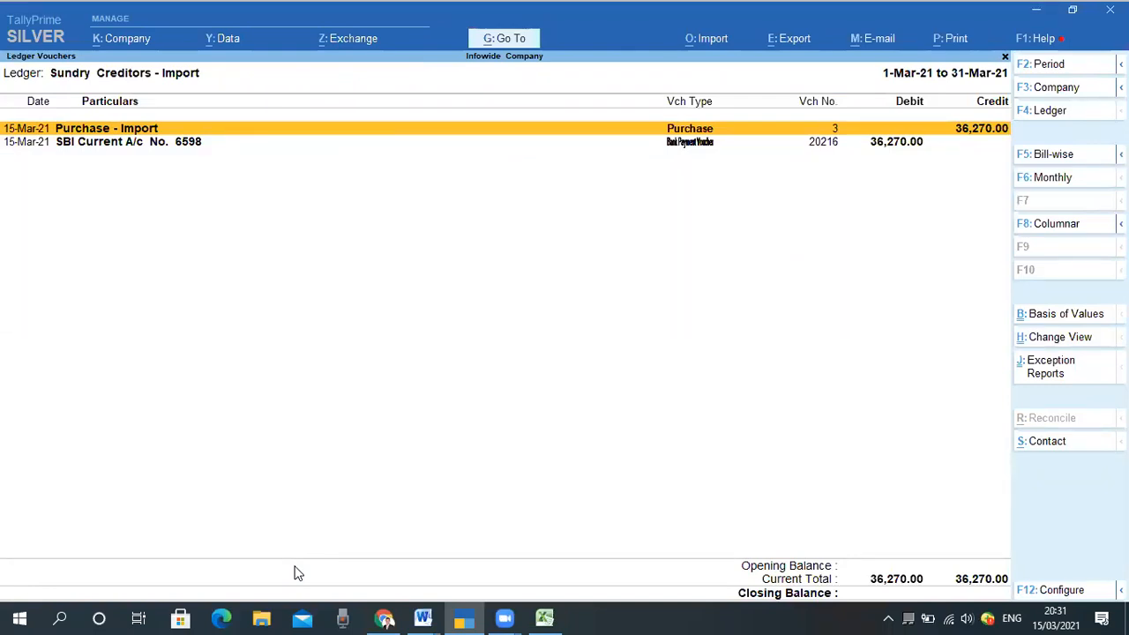
{"action": "key", "text": "Down"}
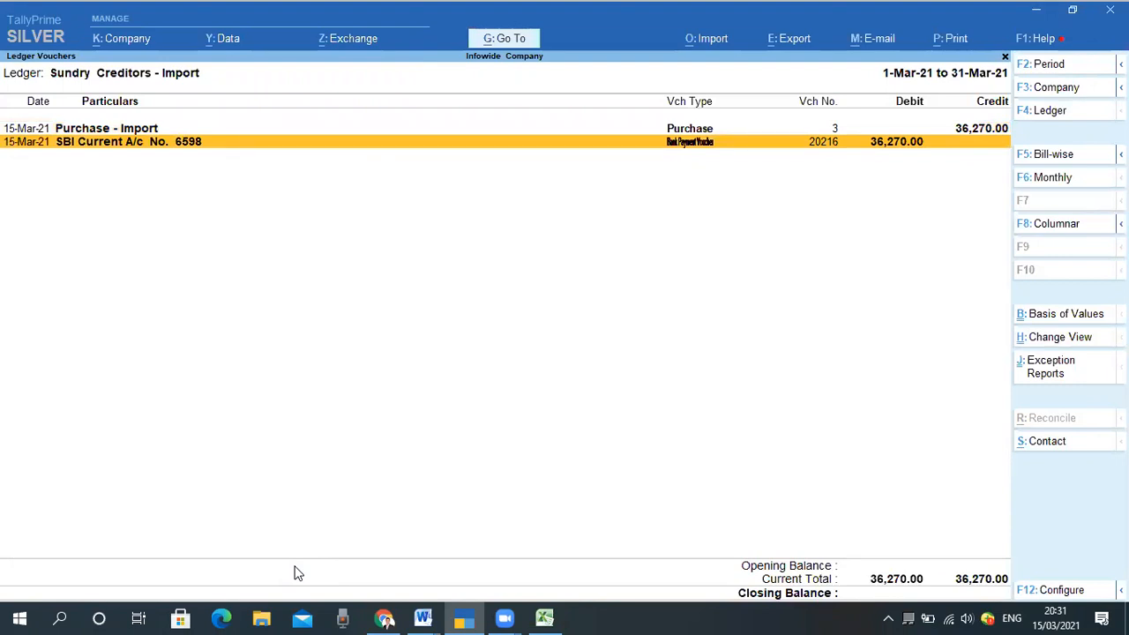
{"action": "key", "text": "Escape"}
{"action": "key", "text": "Escape"}
{"action": "key", "text": "Escape"}
{"action": "key", "text": "Escape"}
{"action": "key", "text": "Escape"}
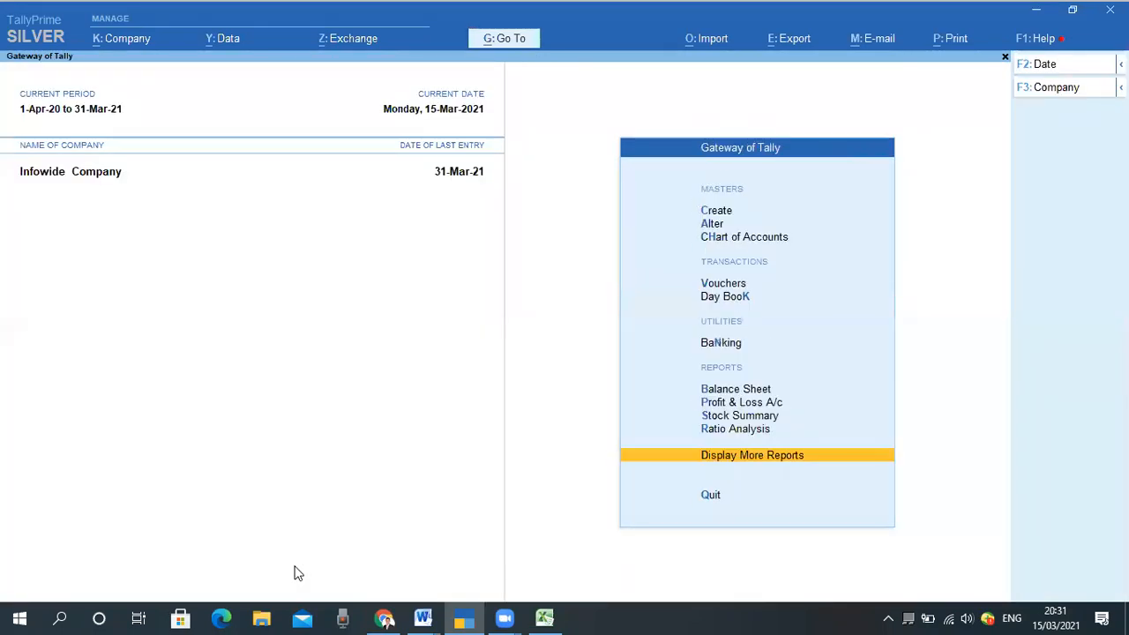
{"action": "key", "text": "Escape"}
{"action": "key", "text": "Escape"}
Open the Profit & Loss A/c, drill down into Purchase Accounts and select the Purchase - Import line
{"action": "key", "text": "Down"}
{"action": "key", "text": "Down"}
{"action": "key", "text": "Down"}
{"action": "key", "text": "Down"}
{"action": "key", "text": "Down"}
{"action": "key", "text": "Down"}
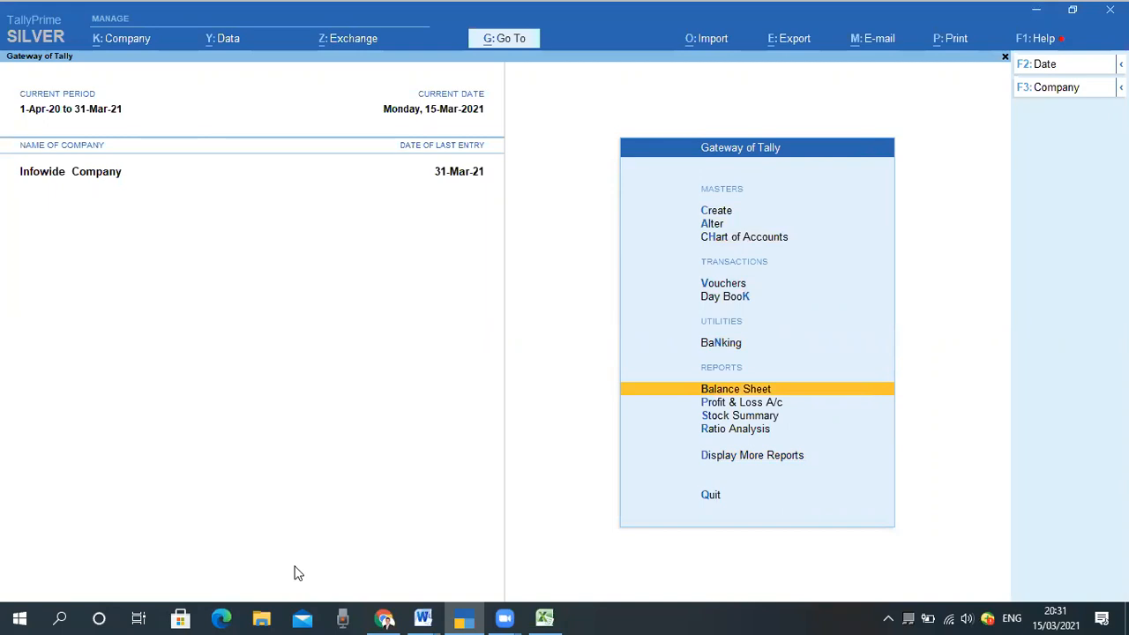
{"action": "key", "text": "Down"}
{"action": "key", "text": "Return"}
{"action": "key", "text": "Return"}
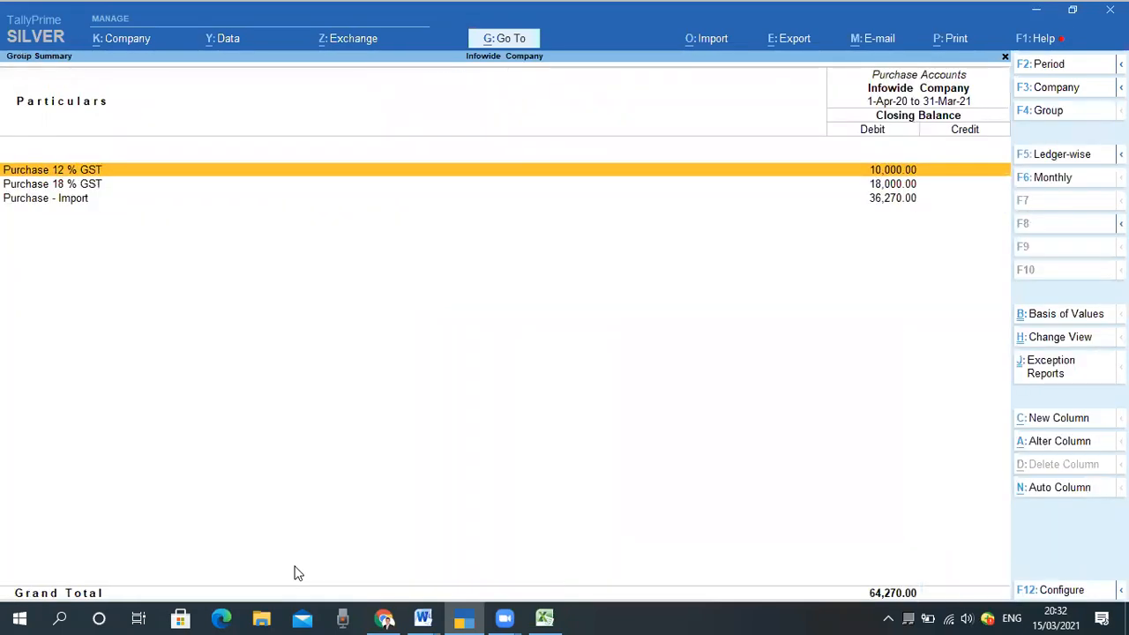
{"action": "key", "text": "Down"}
{"action": "key", "text": "Down"}
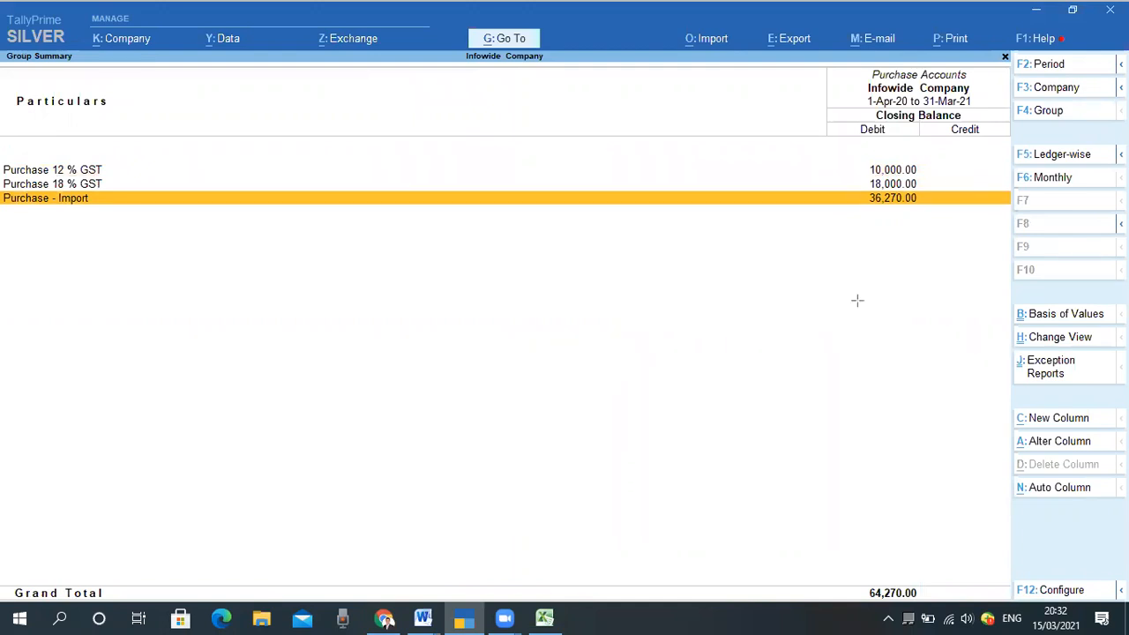
{"action": "left_click_drag", "start_coordinate": [933, 188], "coordinate": [827, 207]}
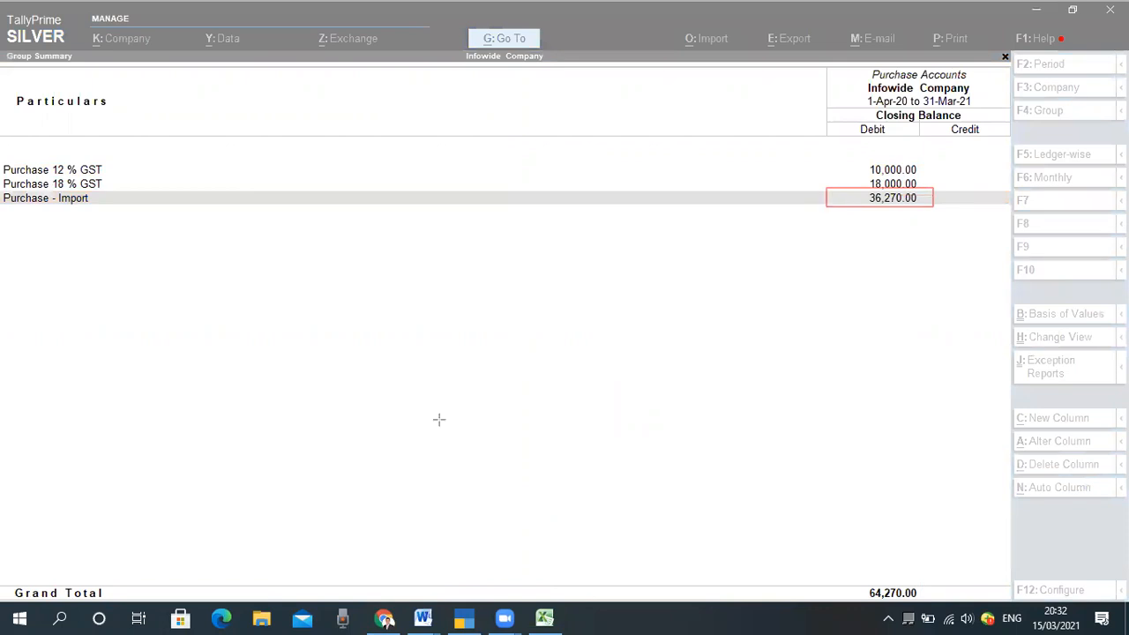
{"action": "key", "text": "ctrl+z"}
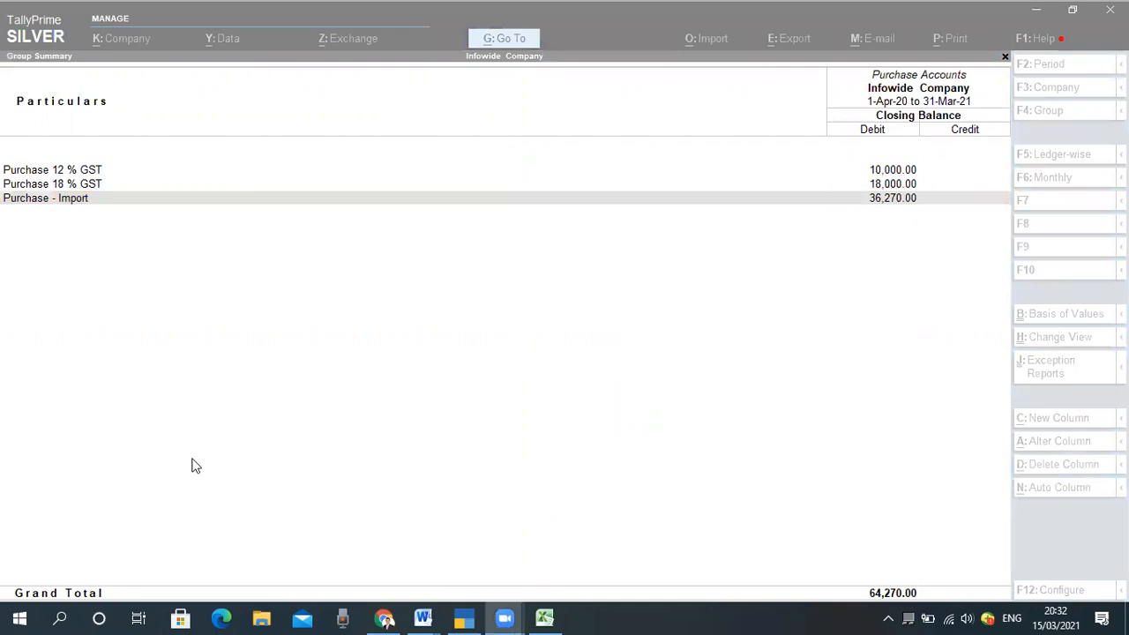
{"action": "left_click", "coordinate": [185, 464]}
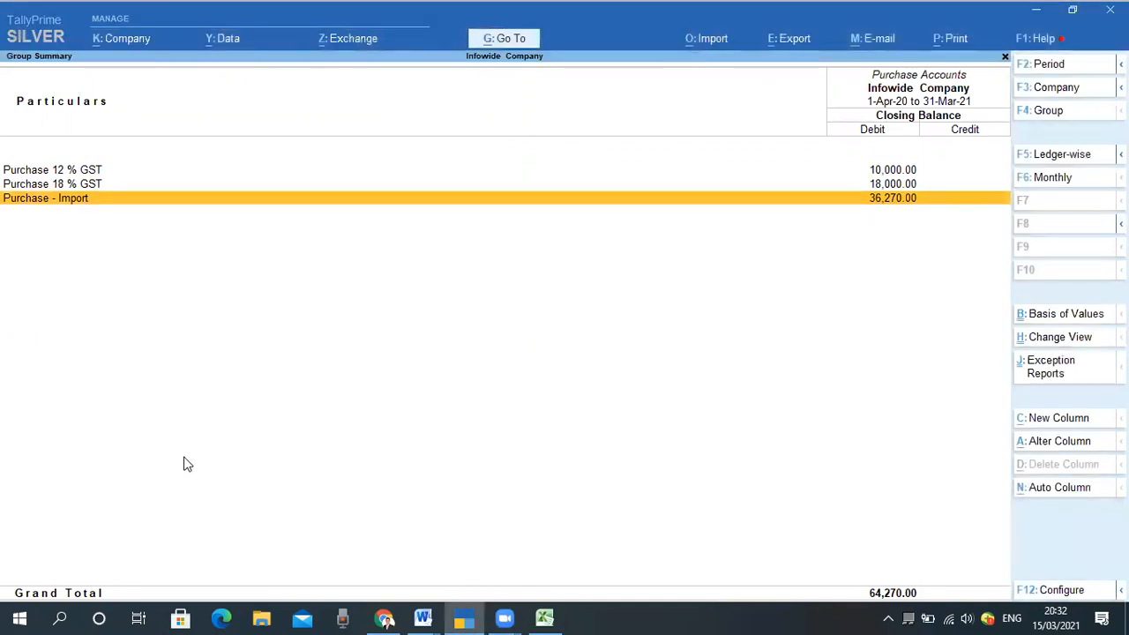